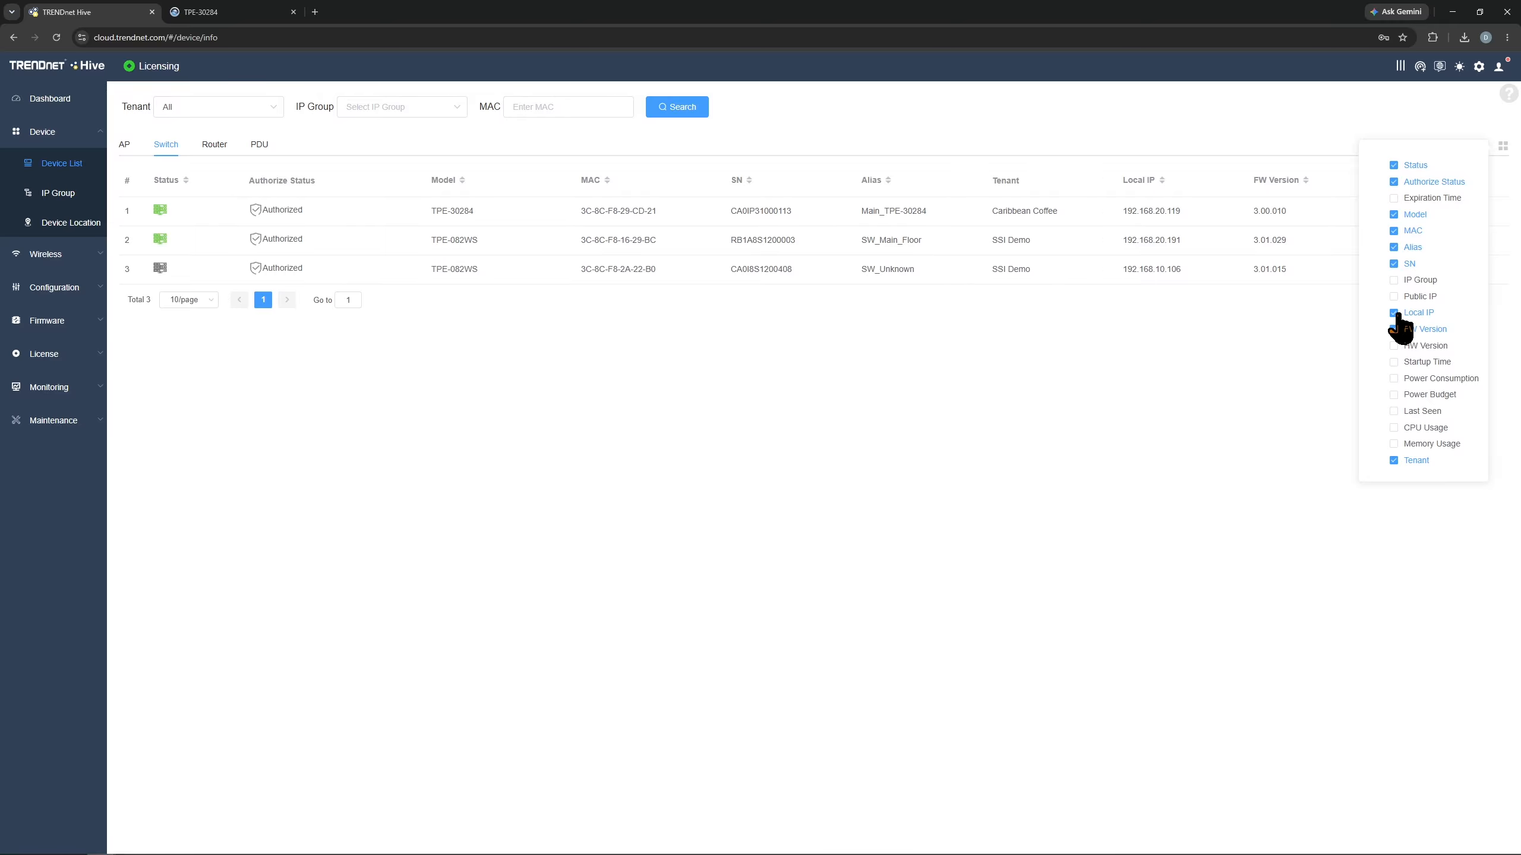
- Toggle the Local IP column off and back on in the switch list, and open the configuration of Main_TPE-30284
{"action": "left_click", "coordinate": [1396, 313]}
{"action": "left_click", "coordinate": [1394, 314]}
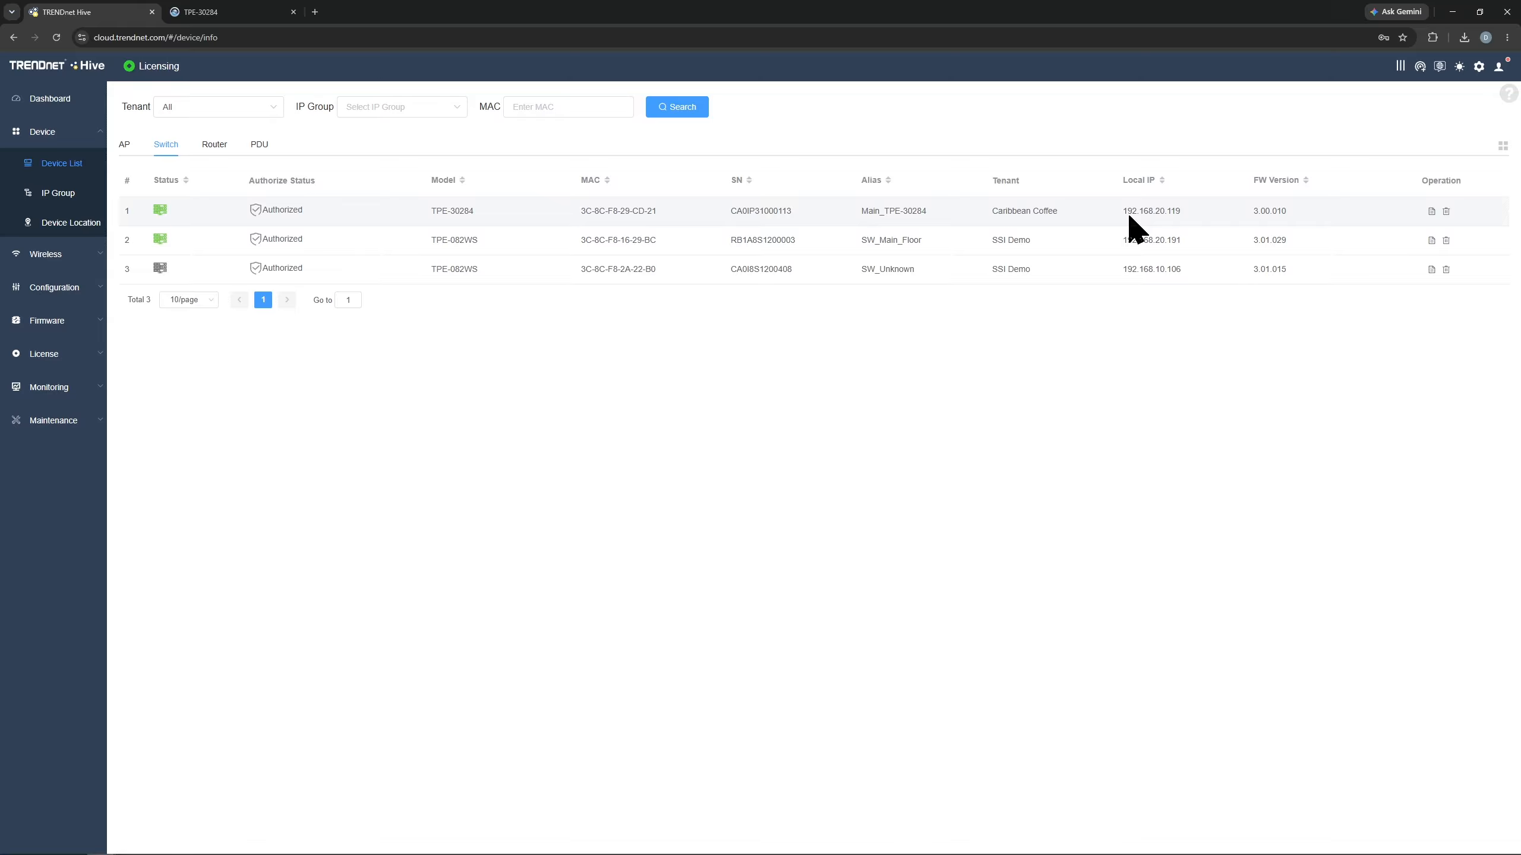
{"action": "left_click", "coordinate": [1431, 212]}
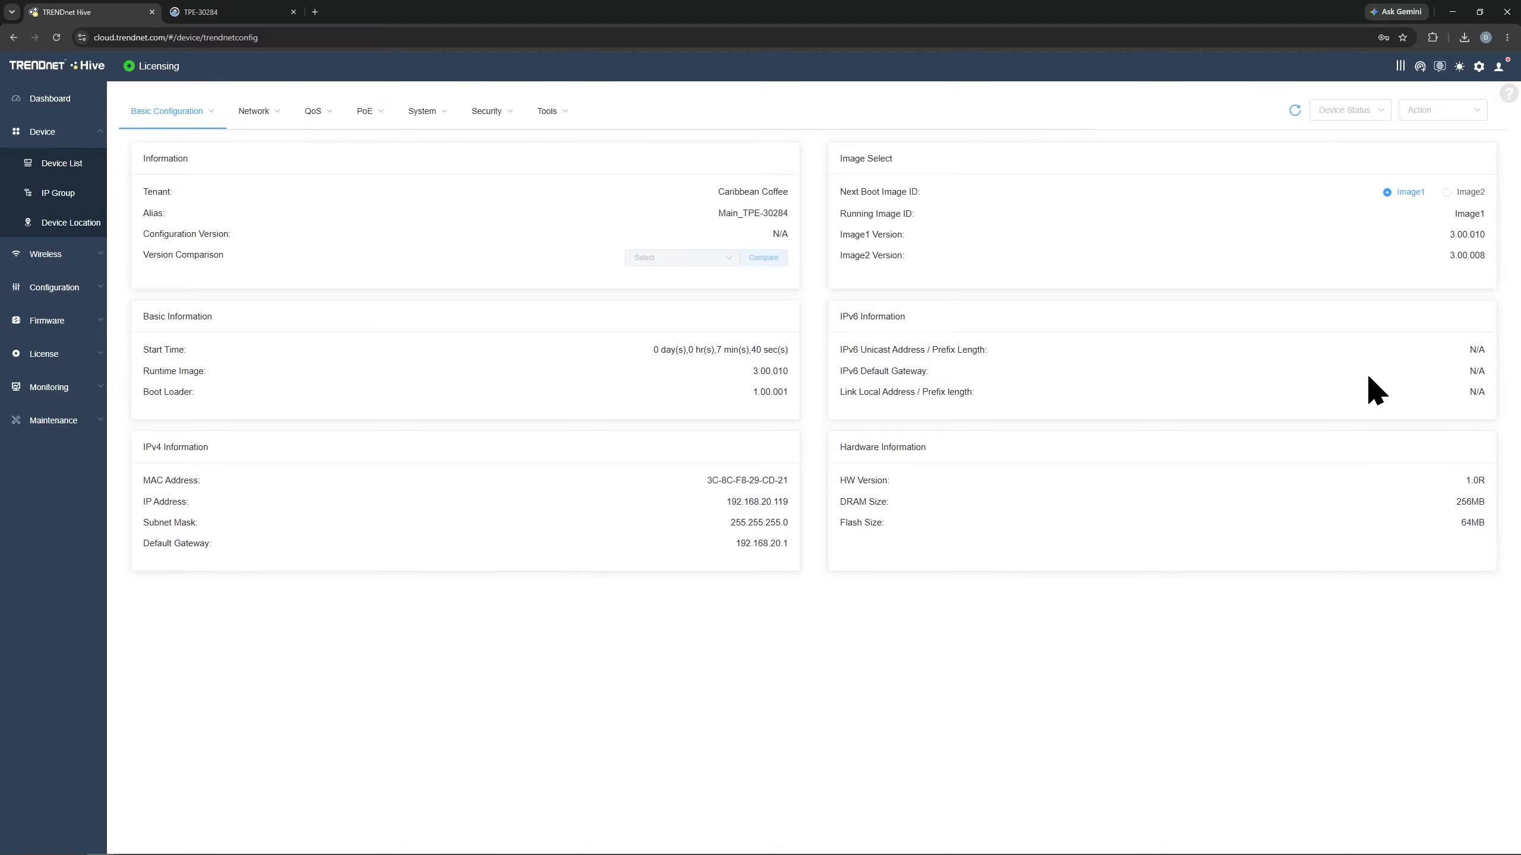
- Review the switch's Overview, showing its ports by PoE and by Internet, and look through the utilization charts and the log
{"action": "mouse_move", "coordinate": [210, 128]}
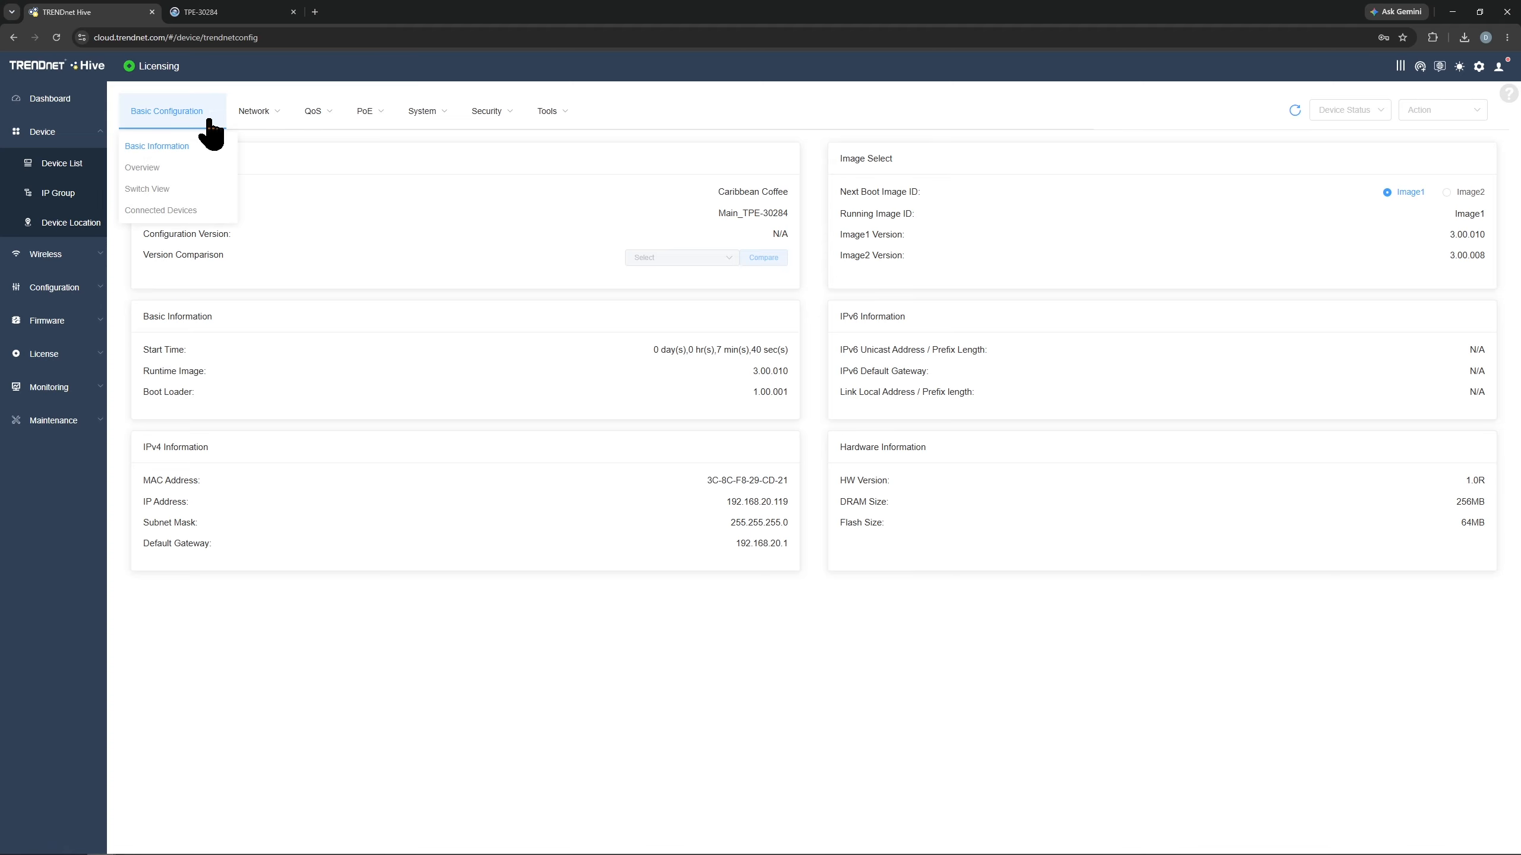
{"action": "left_click", "coordinate": [193, 167]}
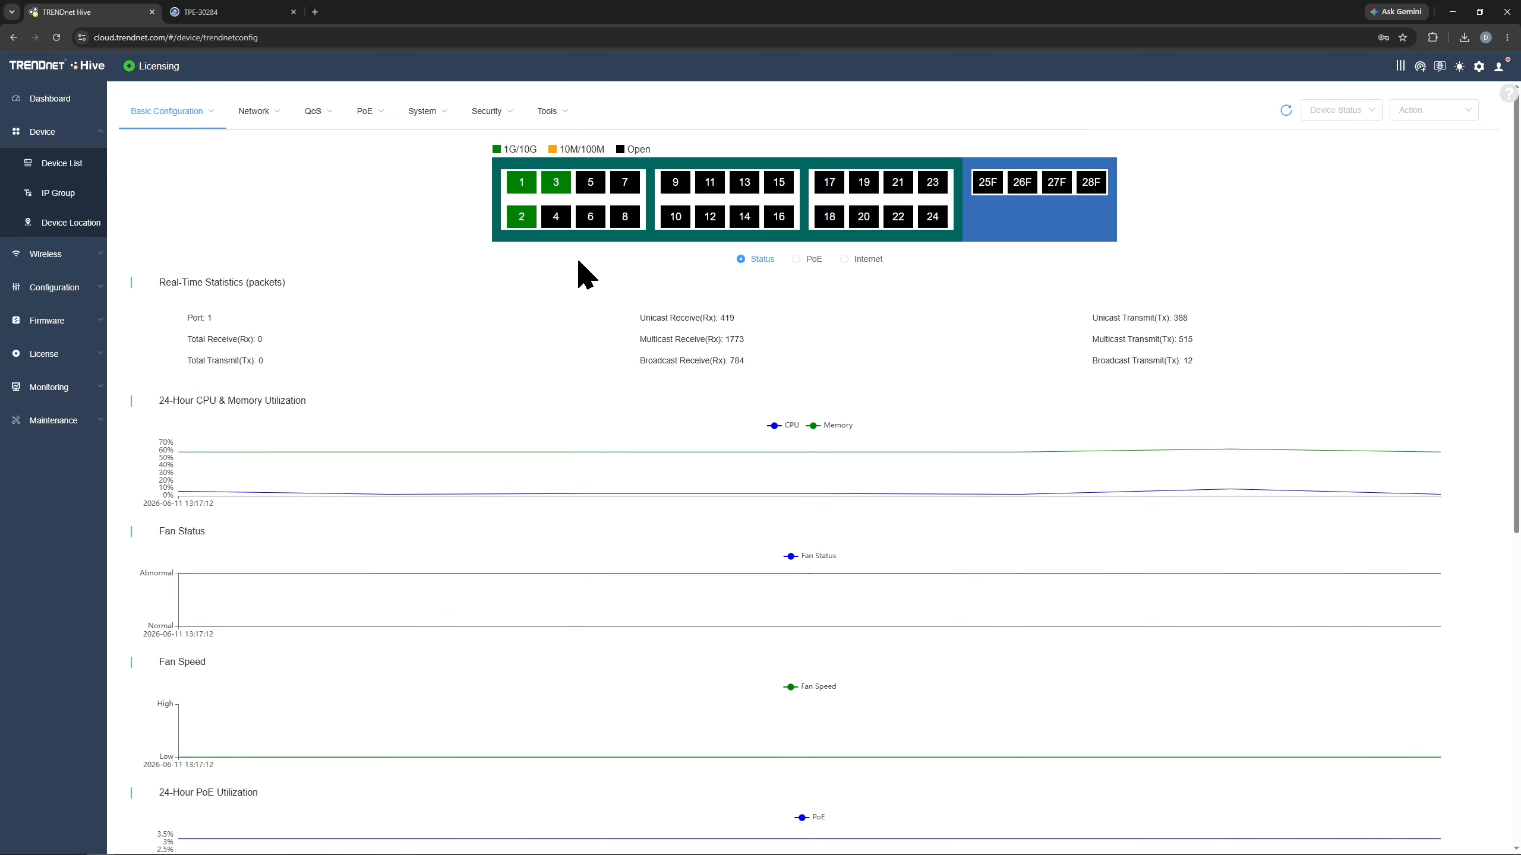
{"action": "left_click", "coordinate": [797, 260]}
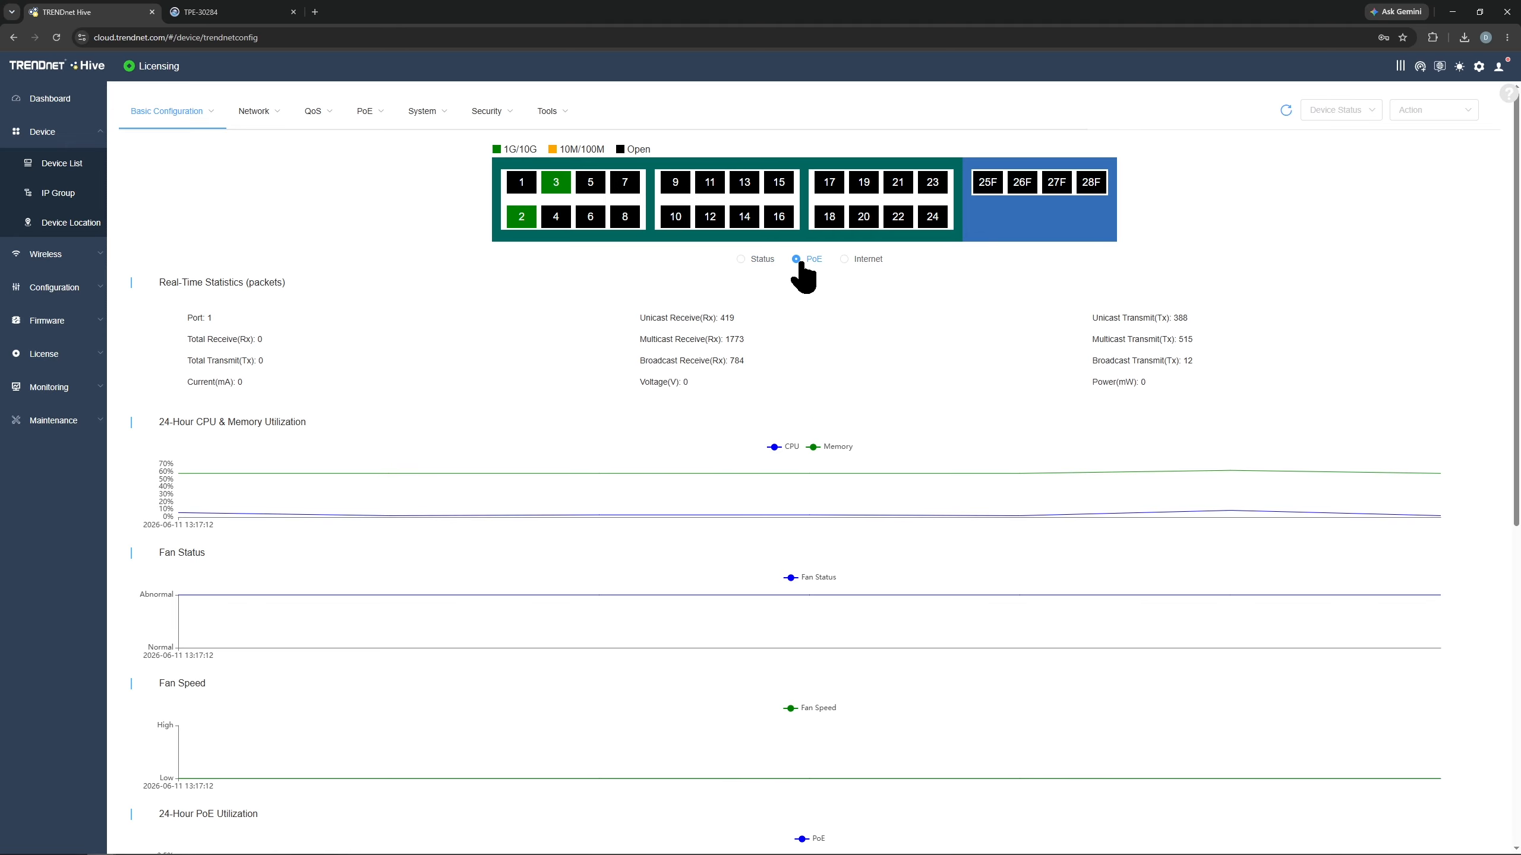
{"action": "left_click", "coordinate": [845, 260]}
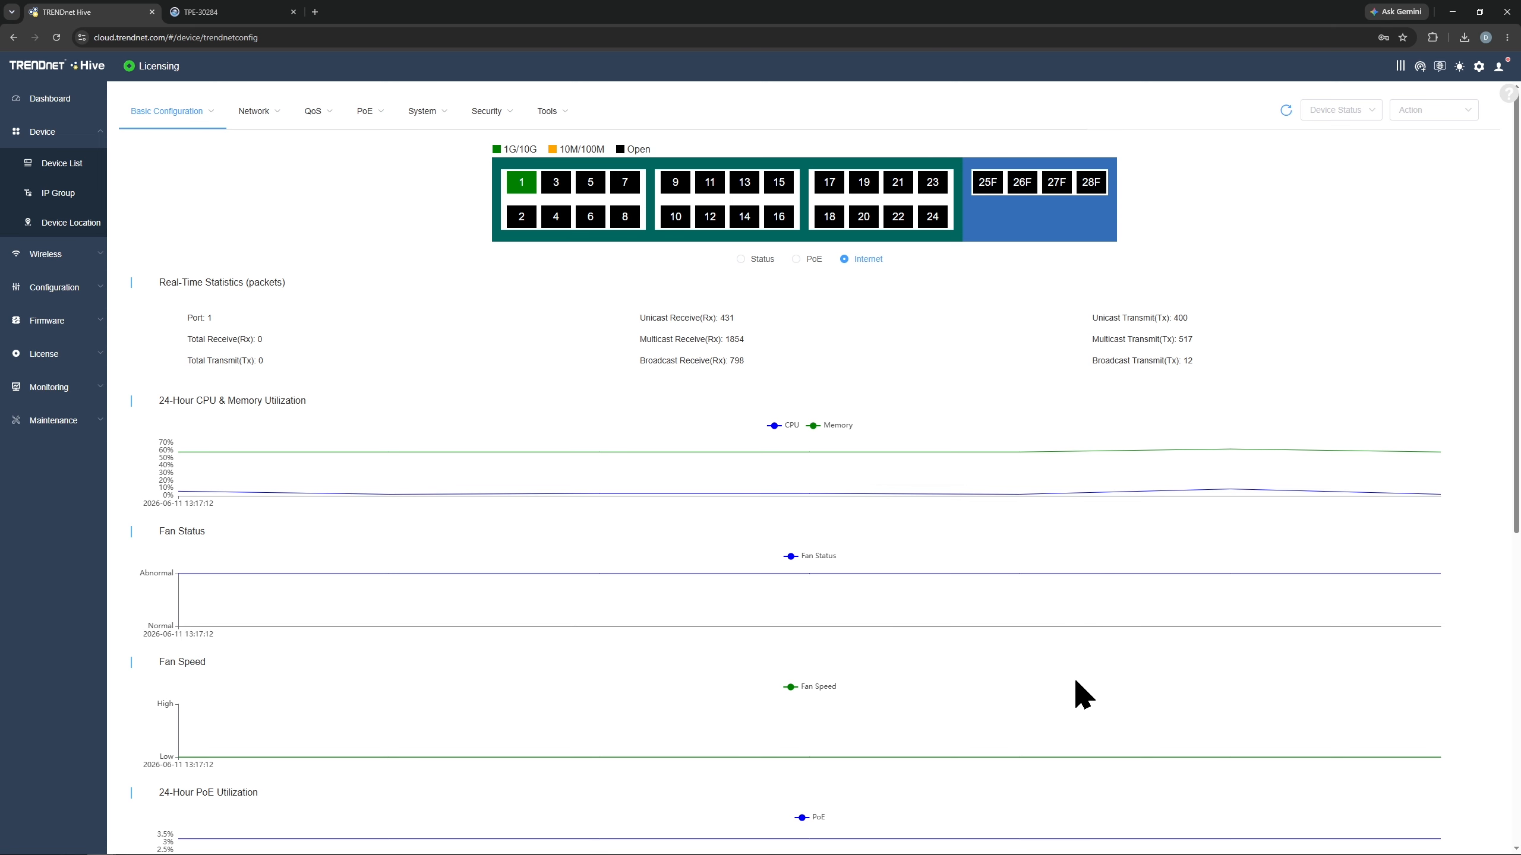
{"action": "scroll", "coordinate": [1075, 676], "scroll_direction": "down", "scroll_amount": 4}
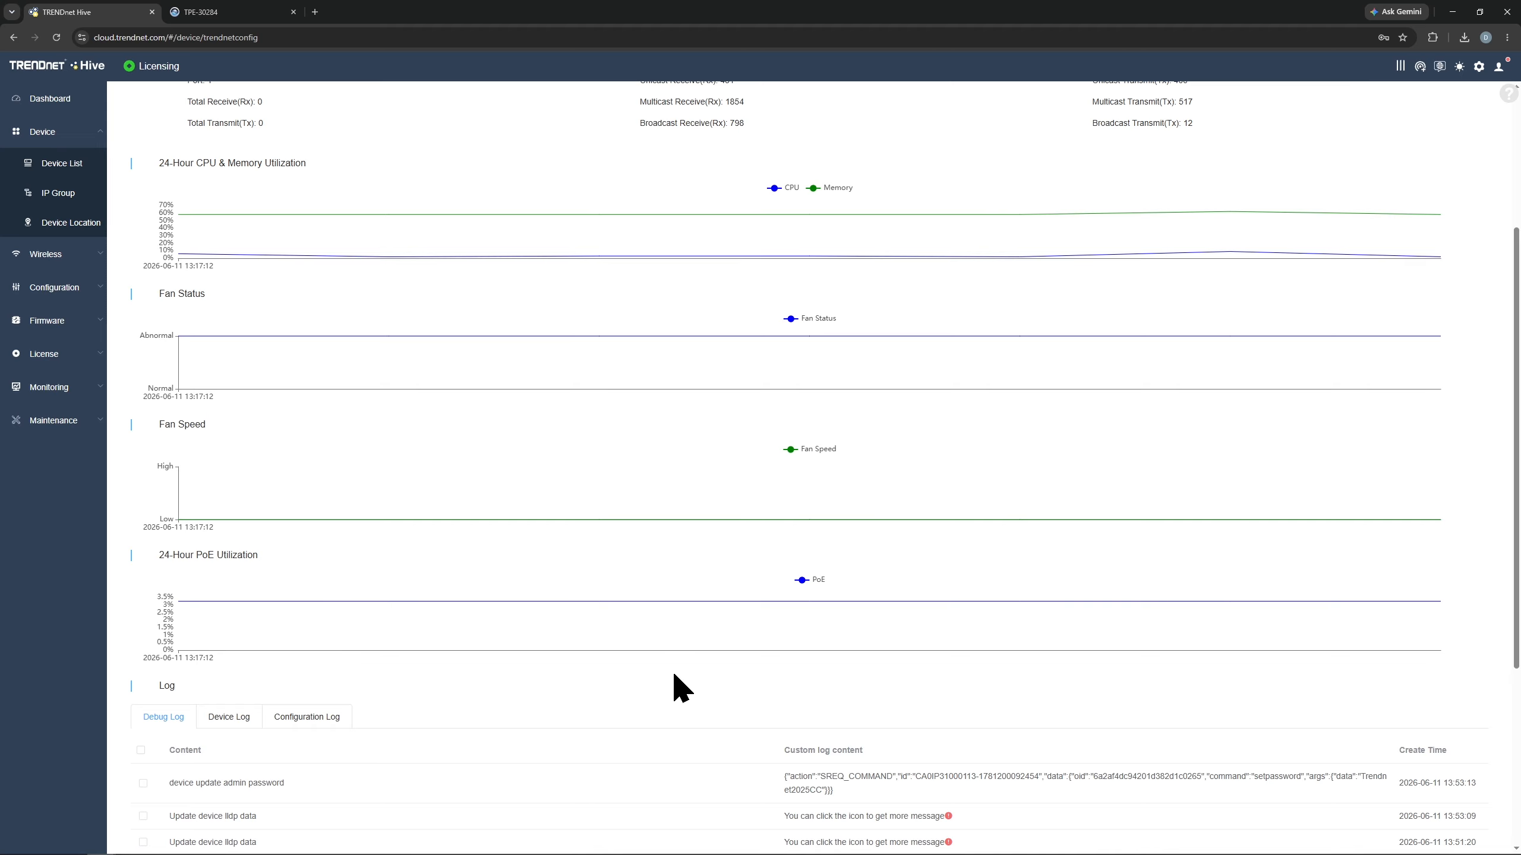
{"action": "scroll", "coordinate": [672, 670], "scroll_direction": "down", "scroll_amount": 2}
{"action": "scroll", "coordinate": [209, 602], "scroll_direction": "up", "scroll_amount": 5}
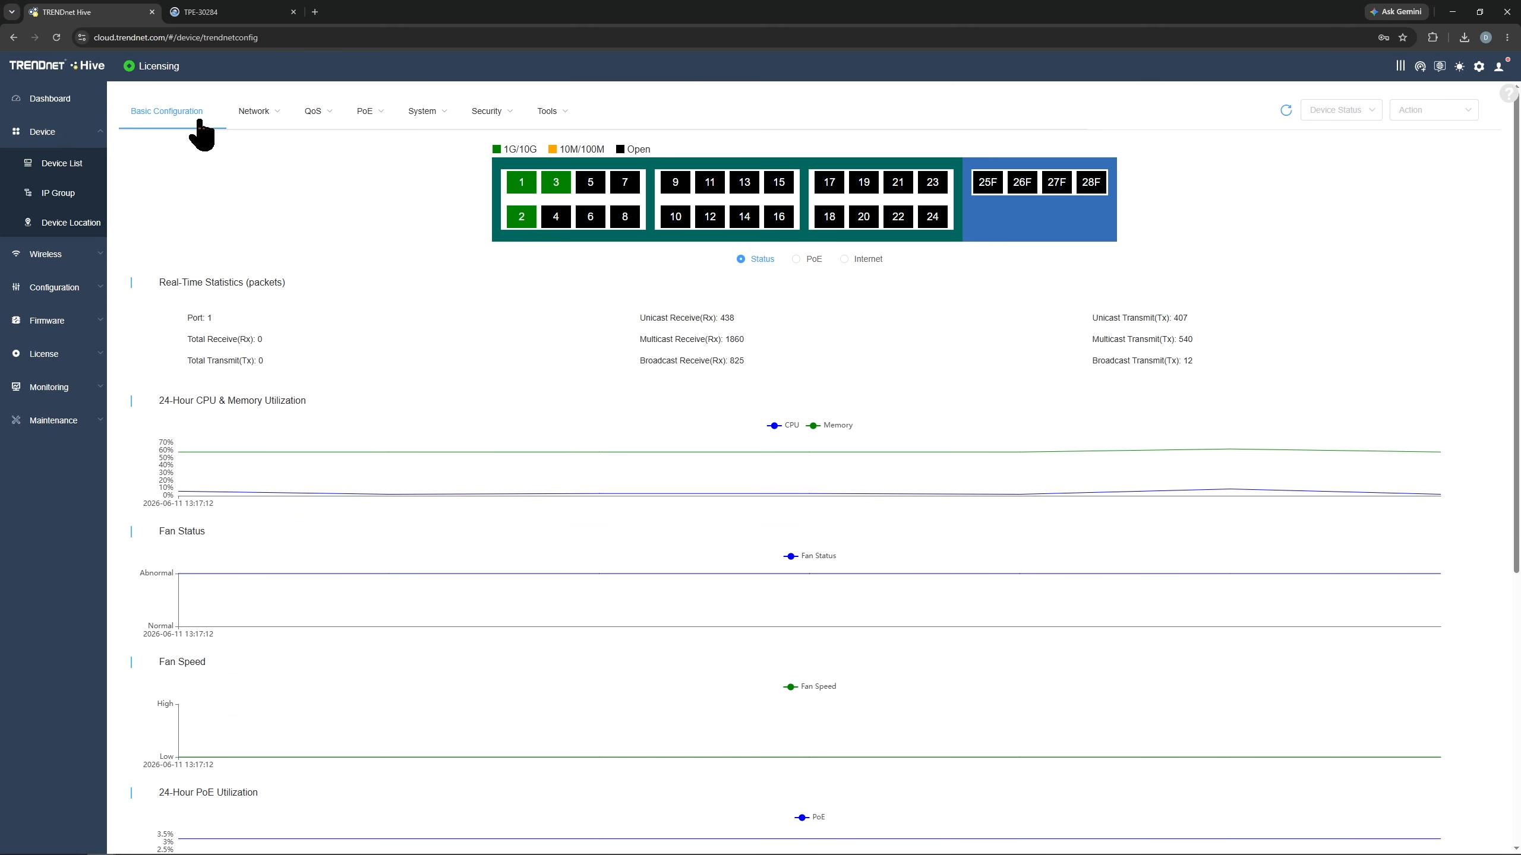
- Display the Switch View and check the information note for the Device Name column
{"action": "mouse_move", "coordinate": [198, 130]}
{"action": "left_click", "coordinate": [160, 190]}
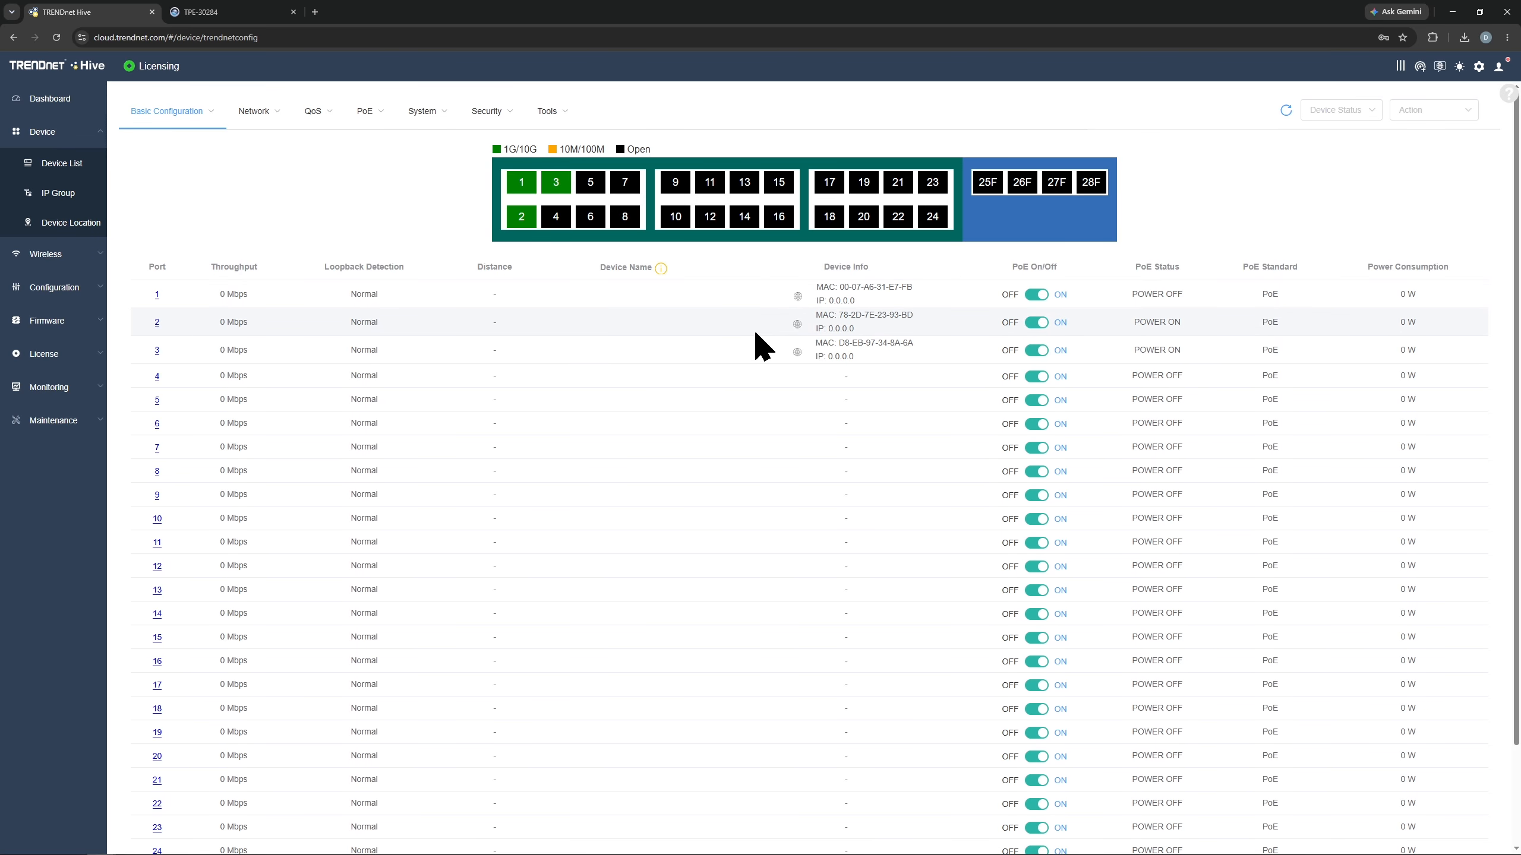
{"action": "mouse_move", "coordinate": [661, 271]}
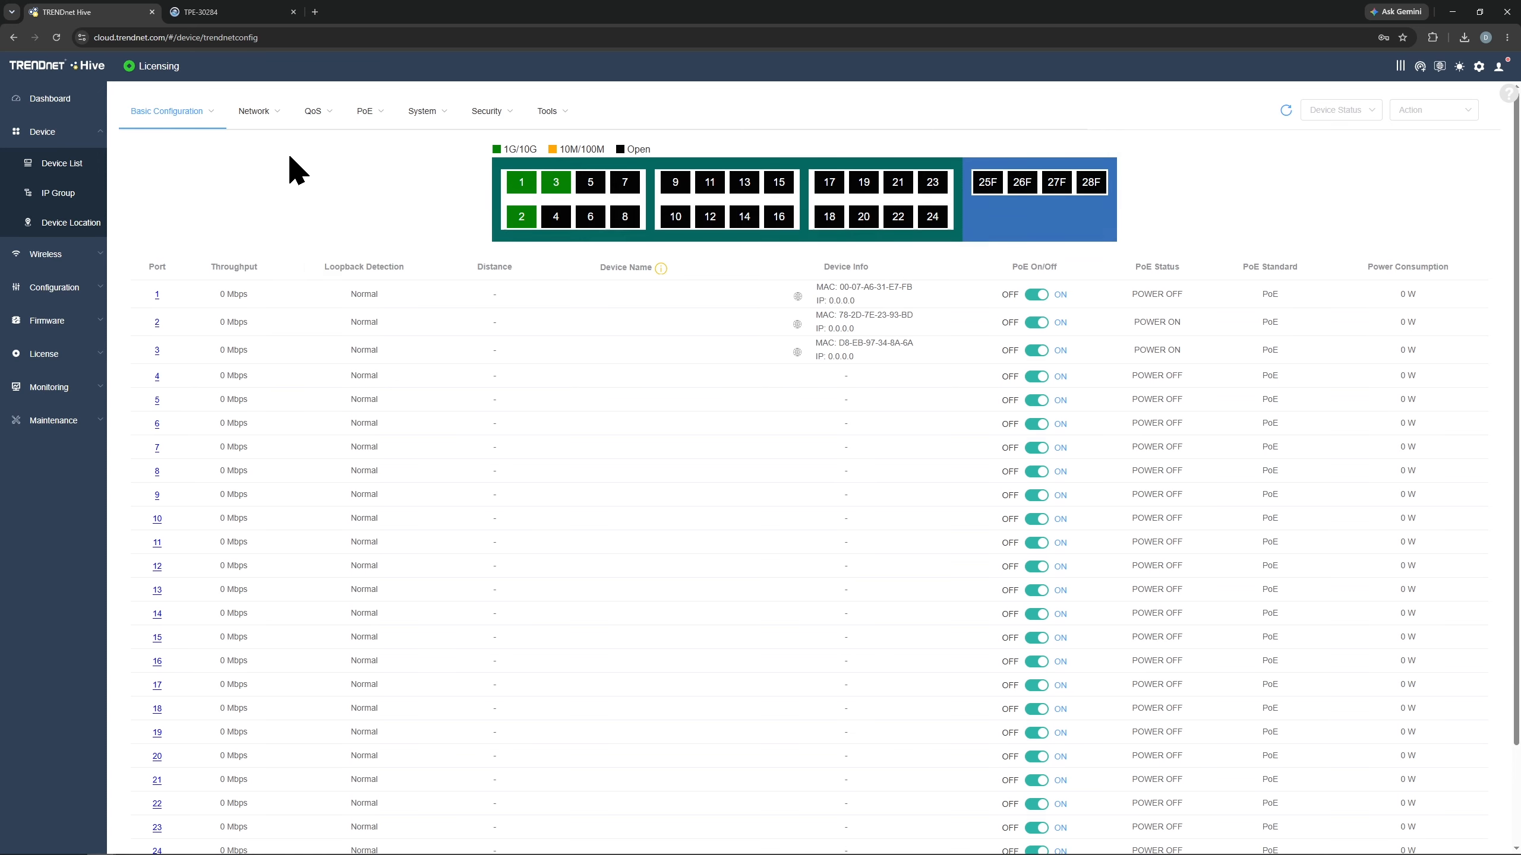
- Set DHCP Snooping to Enabled in the switch's DHCP Snooping global settings and apply the change
{"action": "mouse_move", "coordinate": [504, 120]}
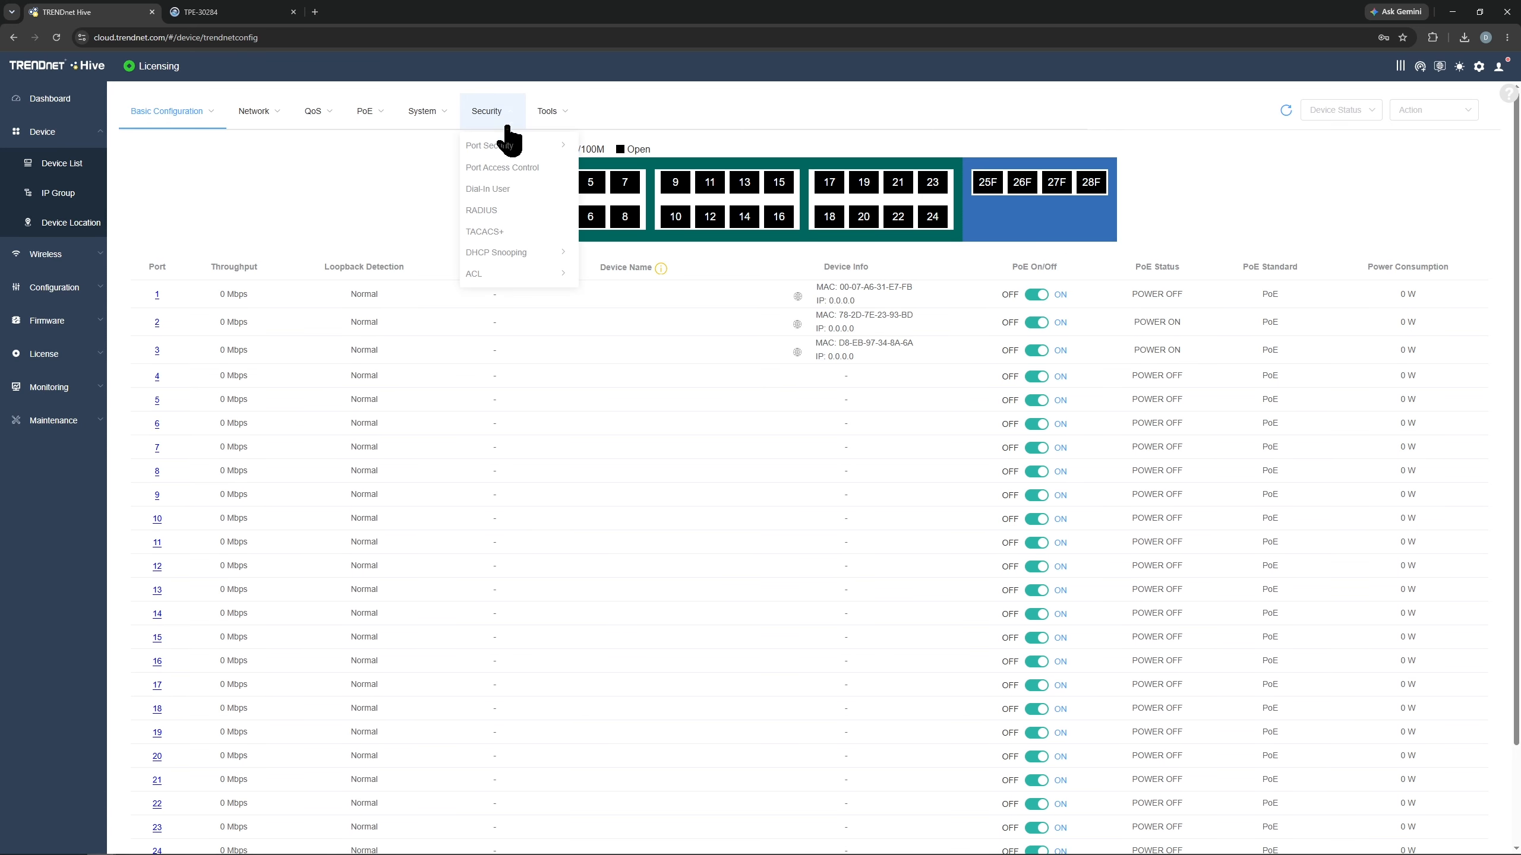
{"action": "mouse_move", "coordinate": [560, 258]}
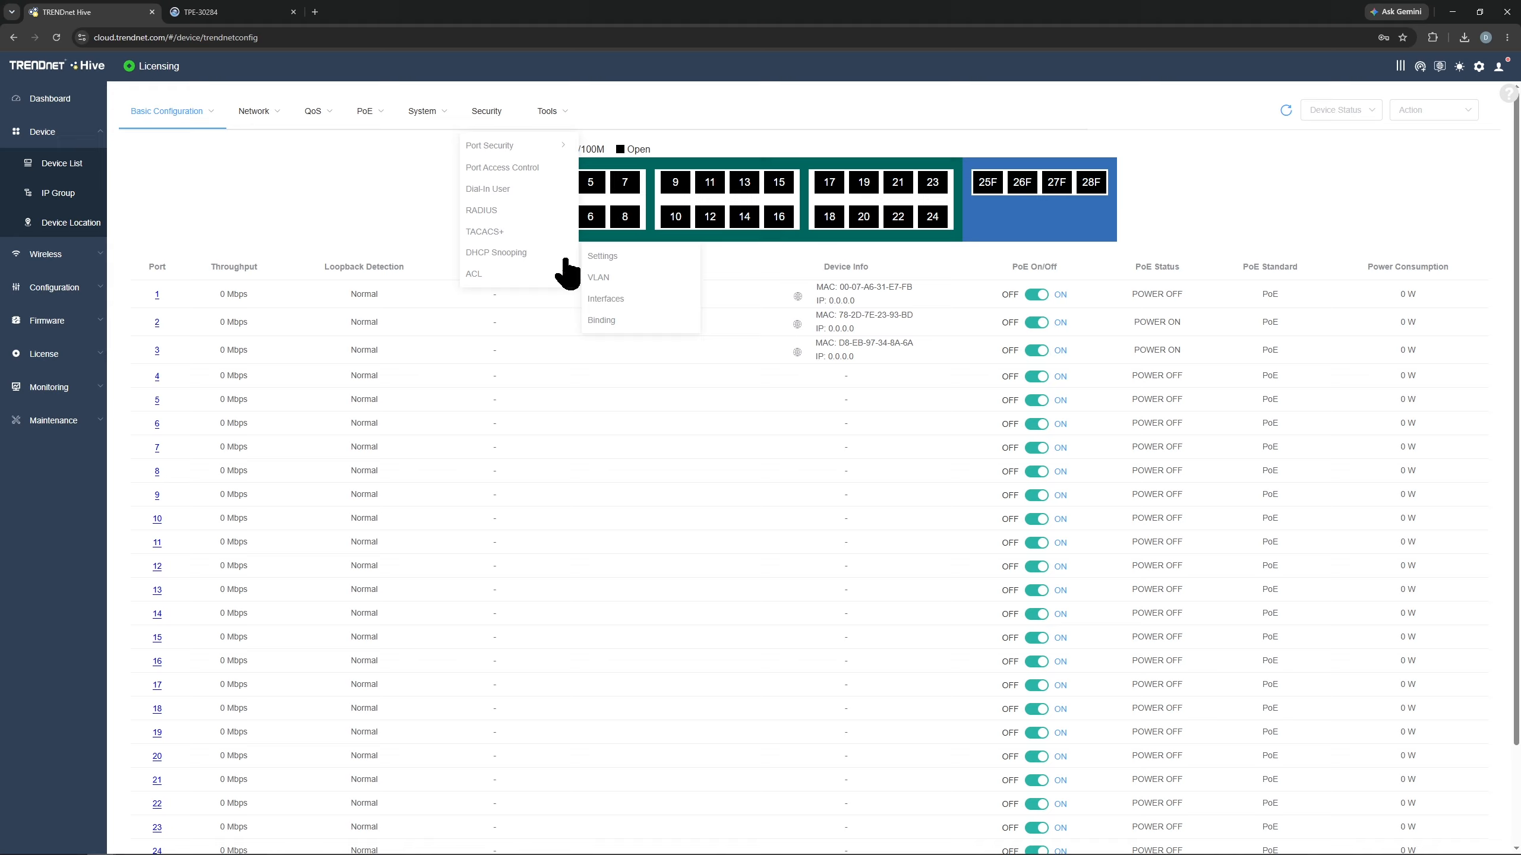
{"action": "left_click", "coordinate": [615, 266]}
{"action": "left_click", "coordinate": [590, 198]}
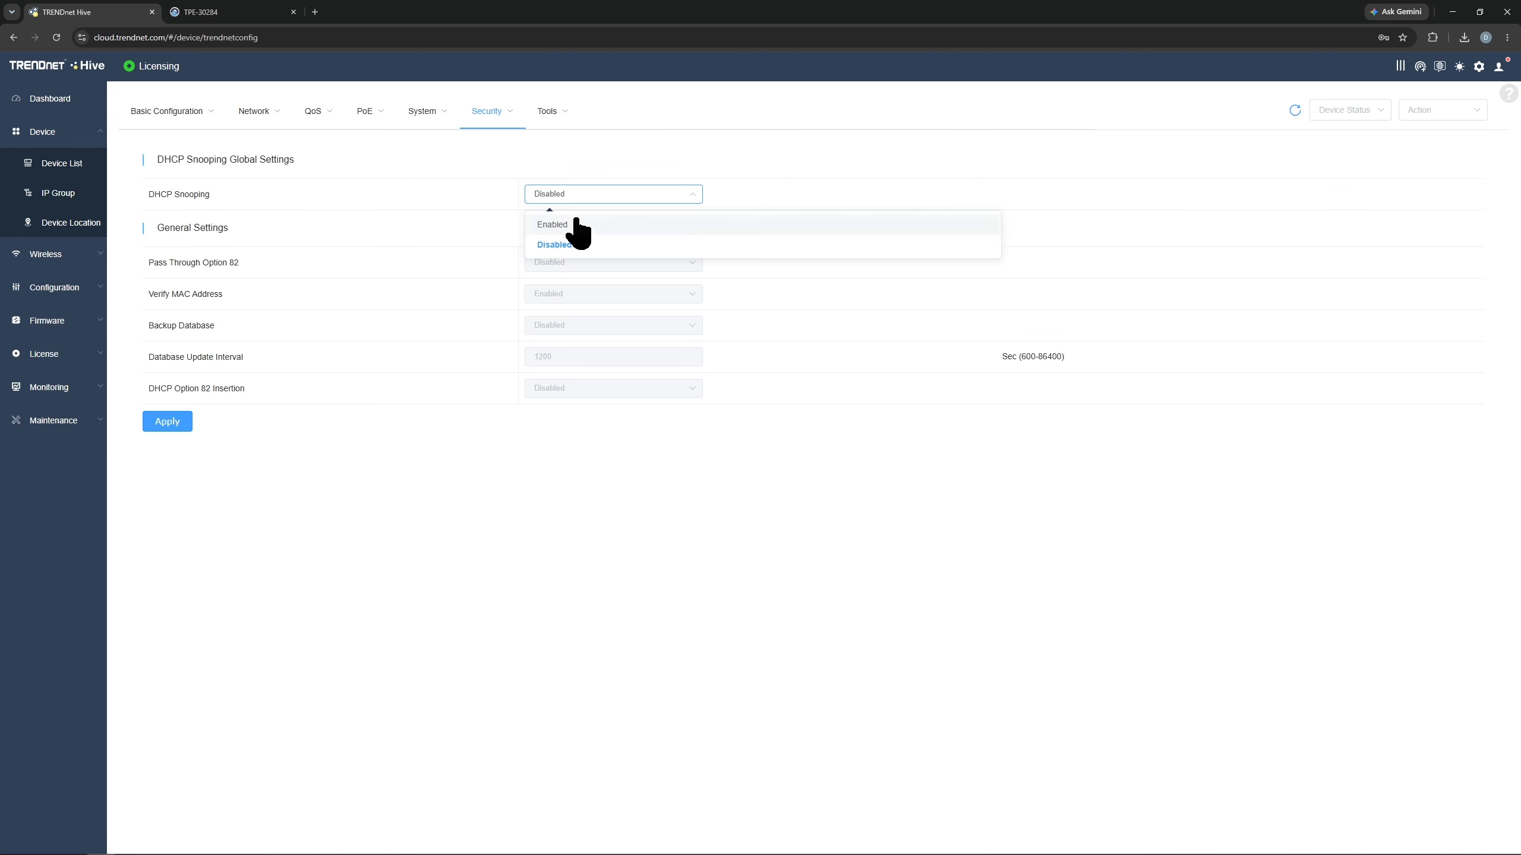
{"action": "left_click", "coordinate": [568, 224]}
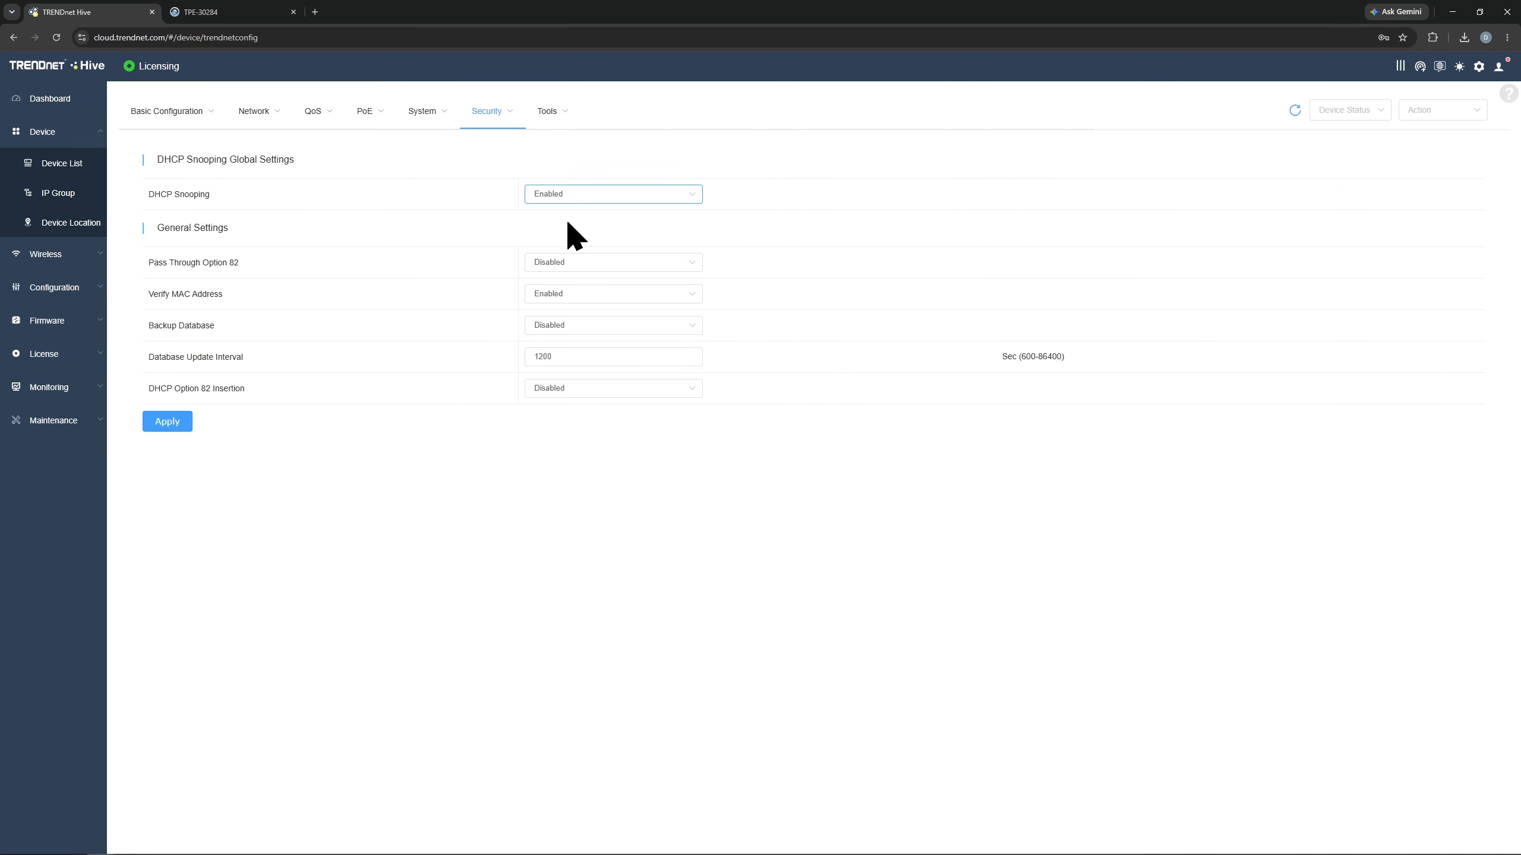
{"action": "left_click", "coordinate": [162, 422]}
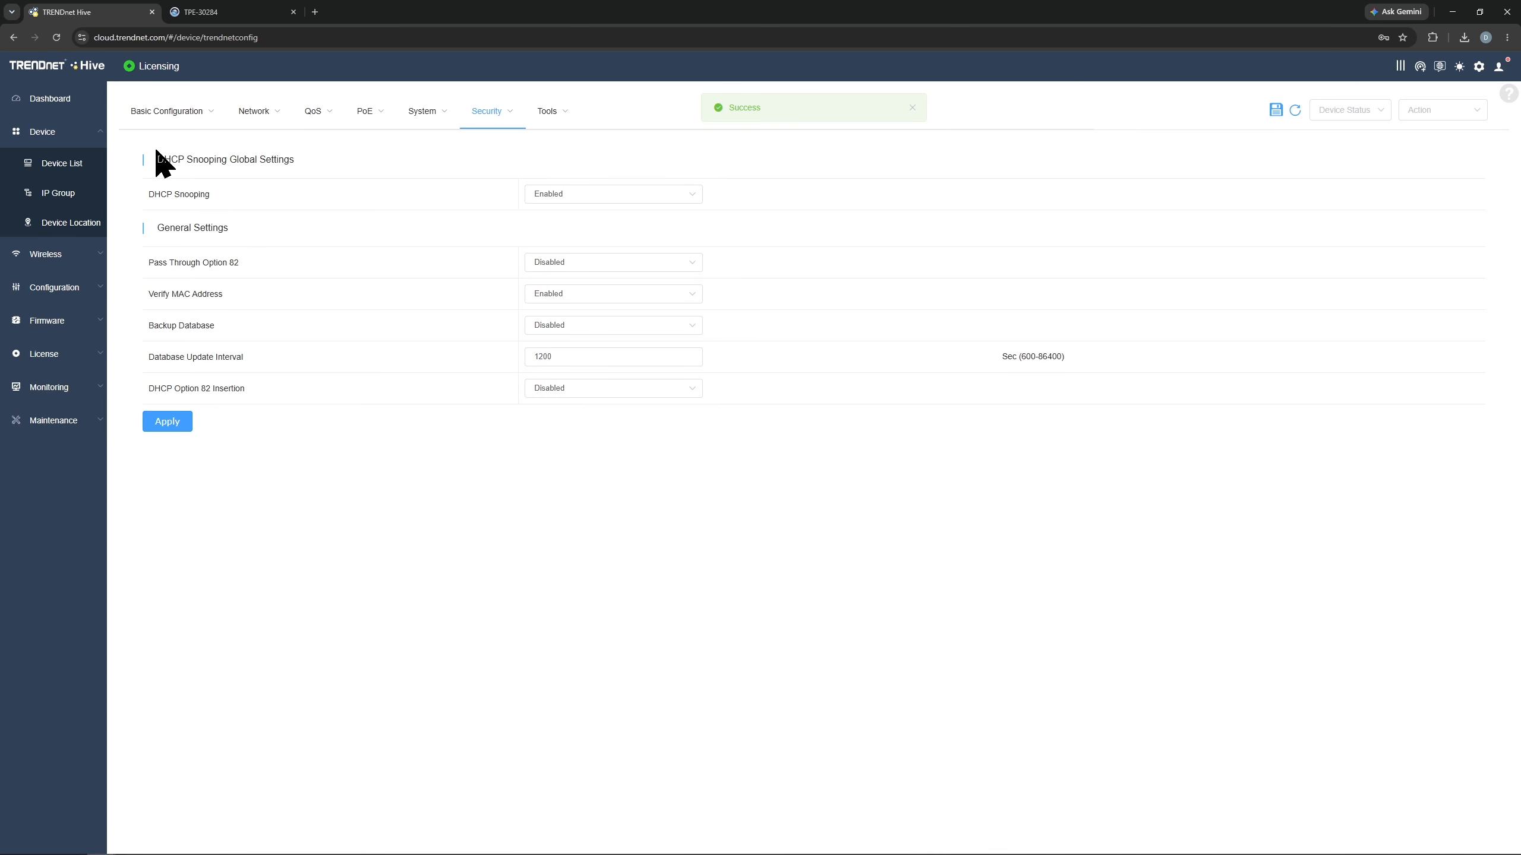
- Check the connected devices in the Switch View and save the switch's configuration changes
{"action": "mouse_move", "coordinate": [162, 117]}
{"action": "left_click", "coordinate": [169, 193]}
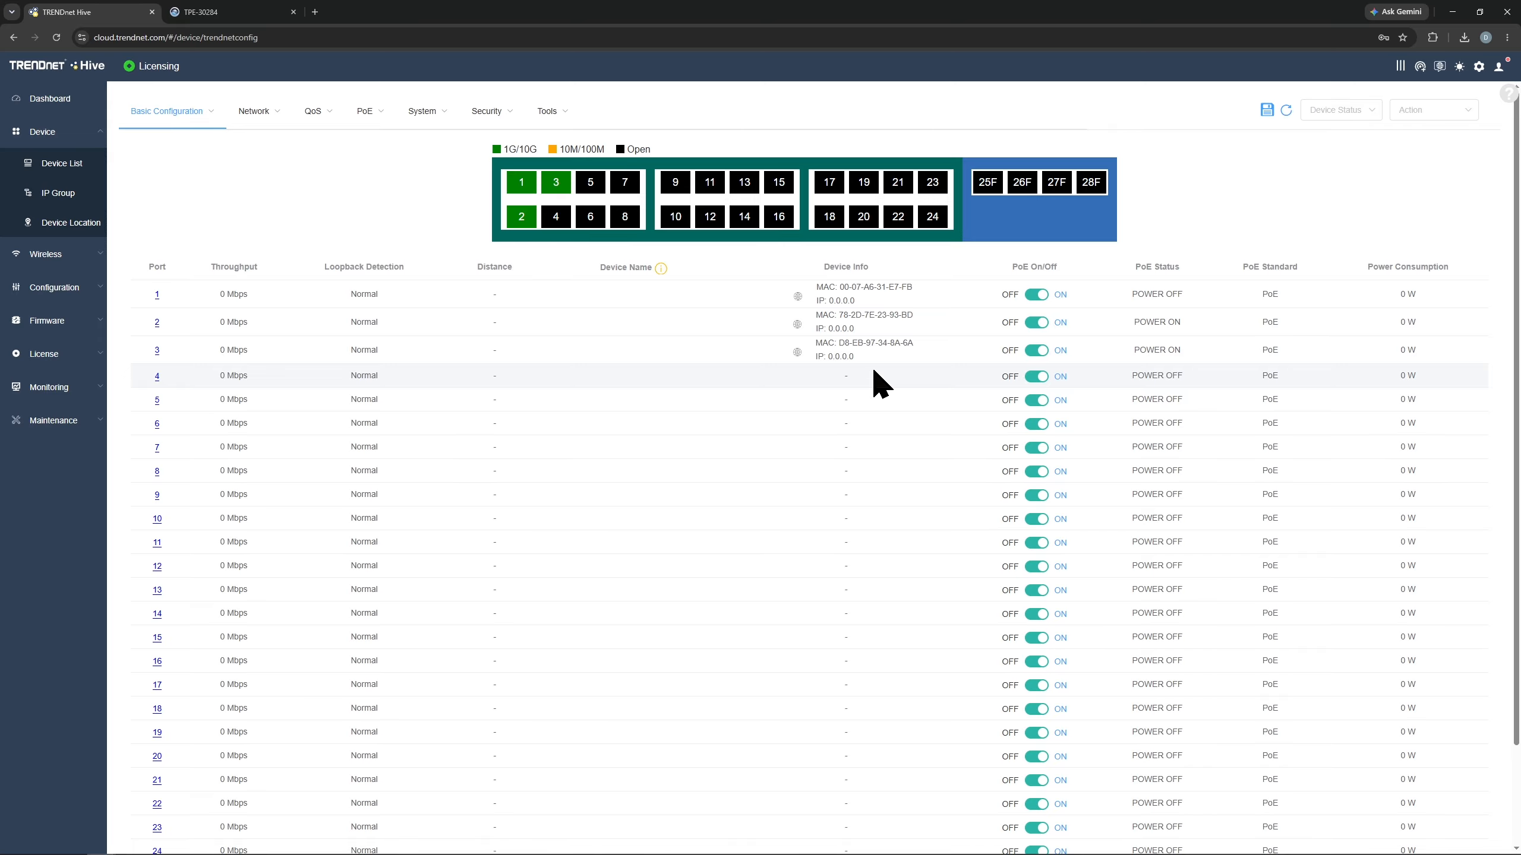
{"action": "left_click", "coordinate": [1268, 111]}
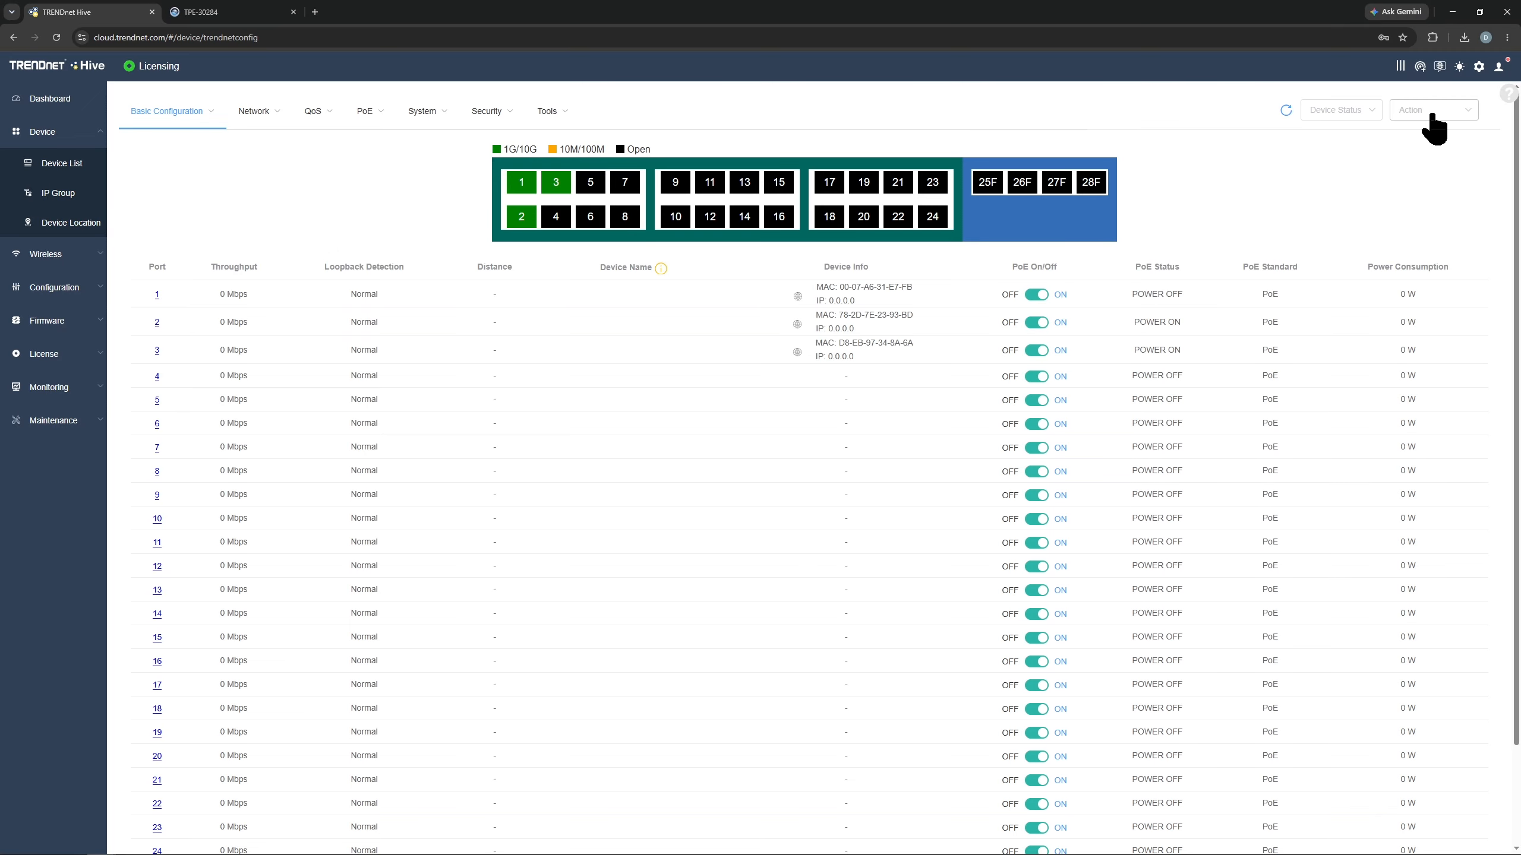
- Reboot the TPE-30284 switch and accept the reboot confirmation
{"action": "mouse_move", "coordinate": [1365, 111]}
{"action": "left_click", "coordinate": [1327, 162]}
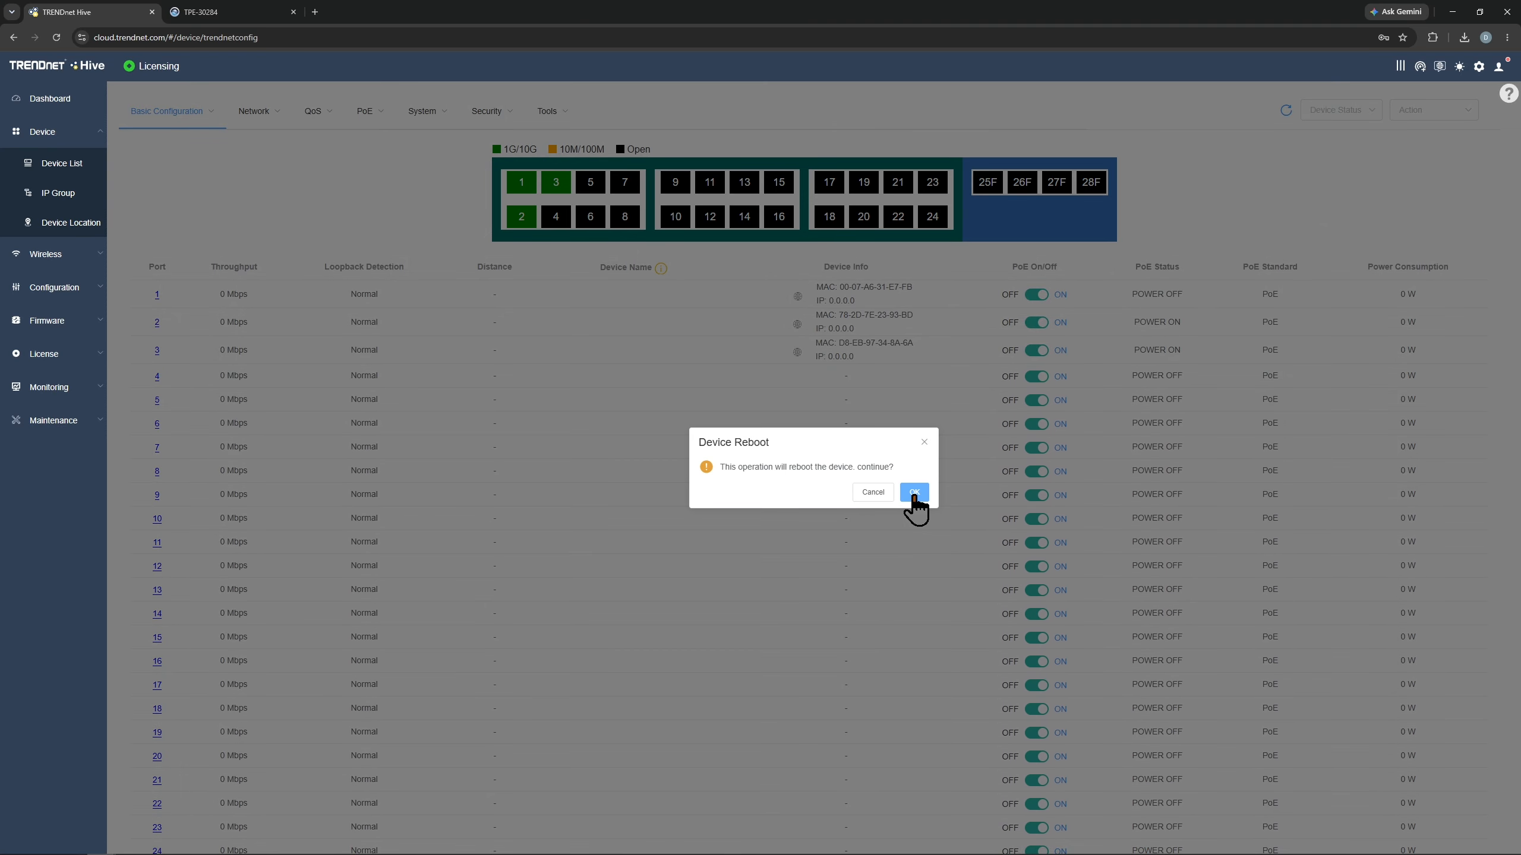
{"action": "left_click", "coordinate": [913, 493]}
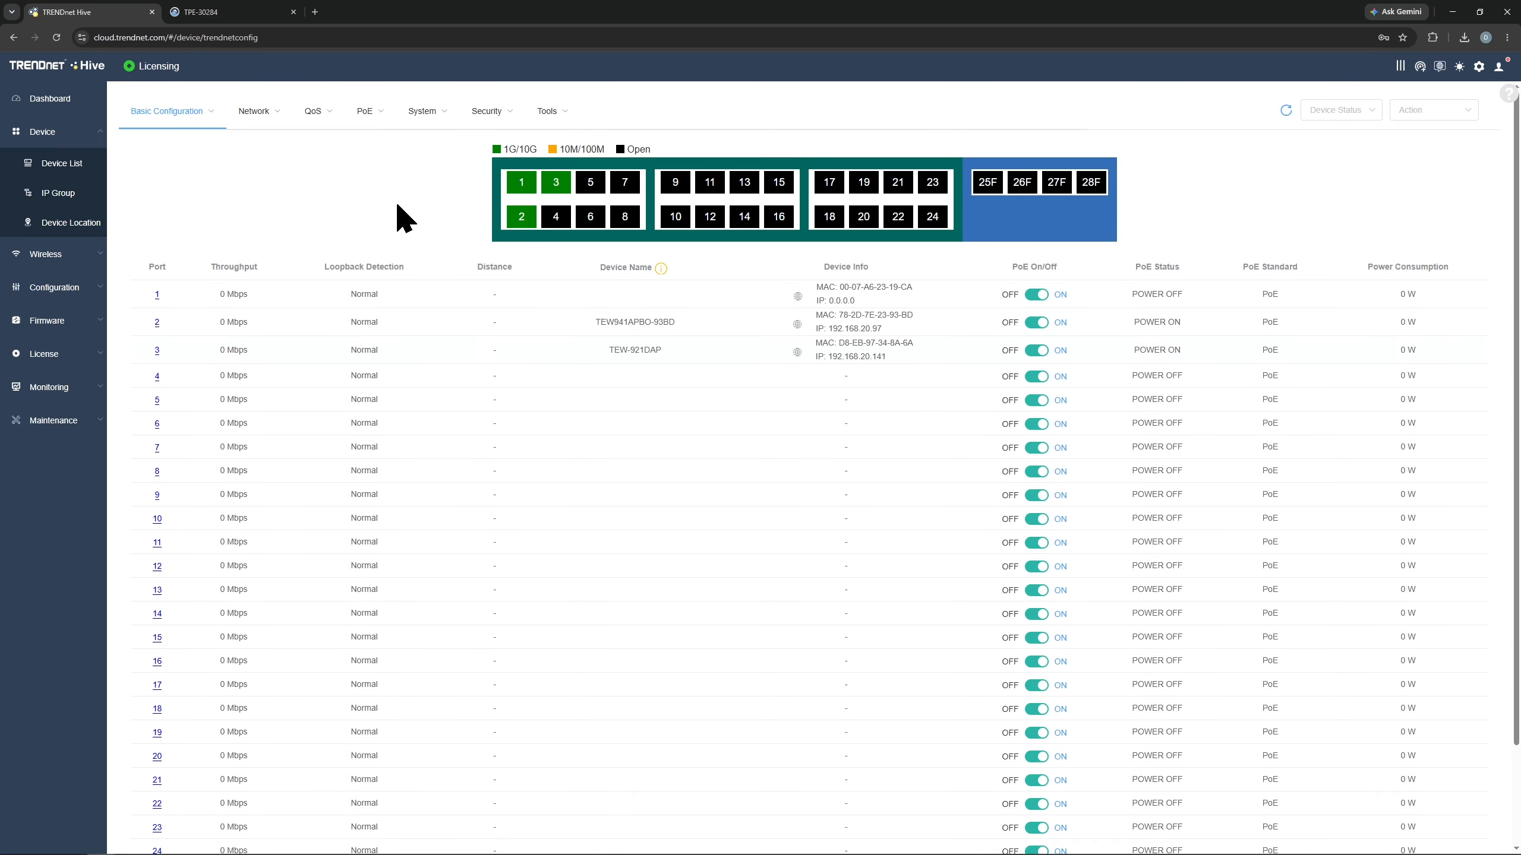
- Try enabling Loopback Detection on the switch and apply the setting
{"action": "left_click", "coordinate": [267, 123]}
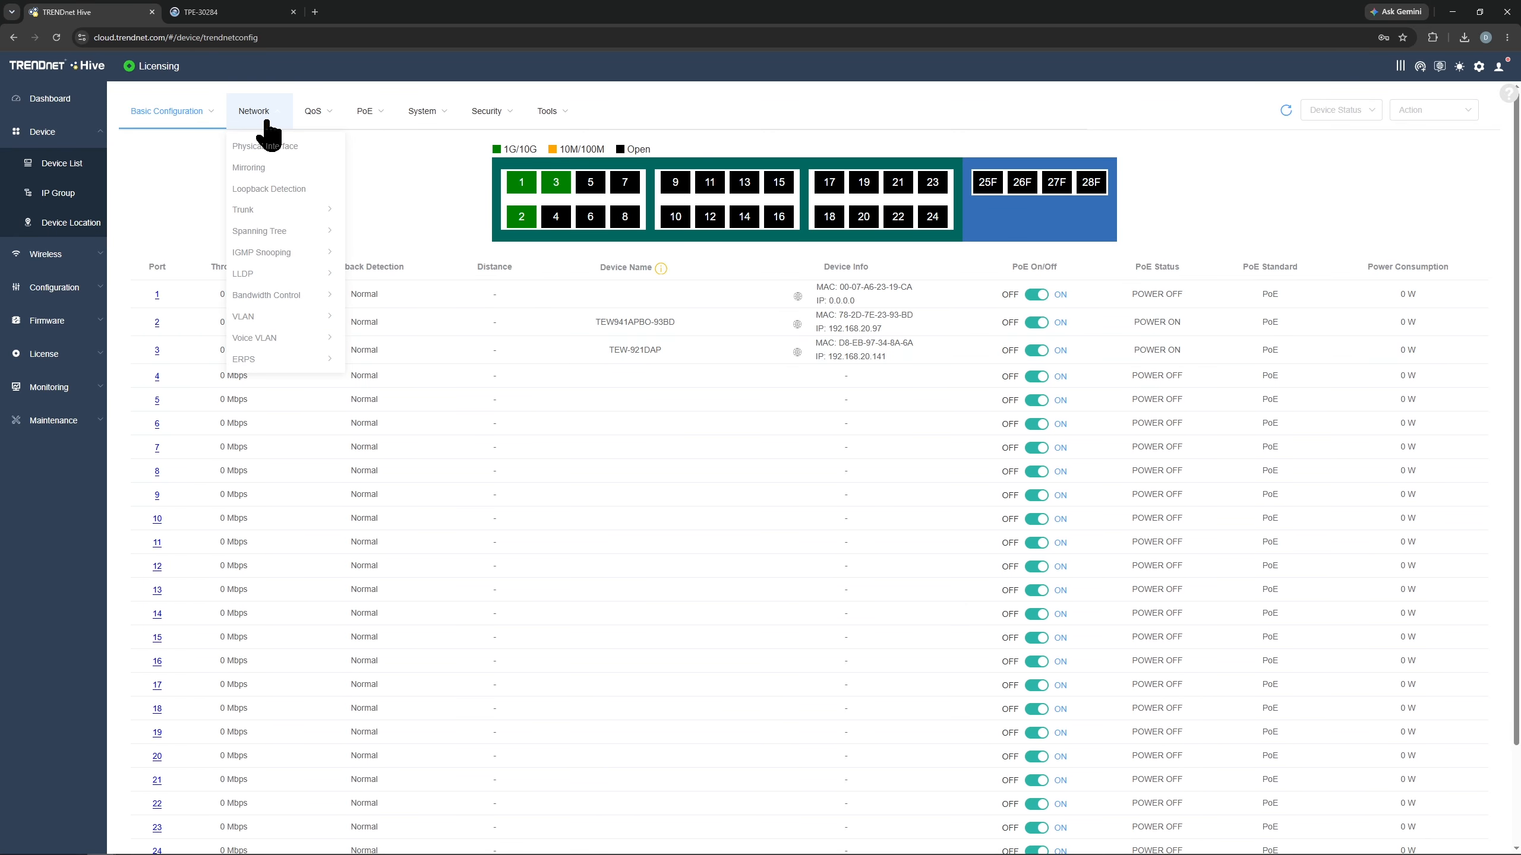
{"action": "left_click", "coordinate": [268, 189]}
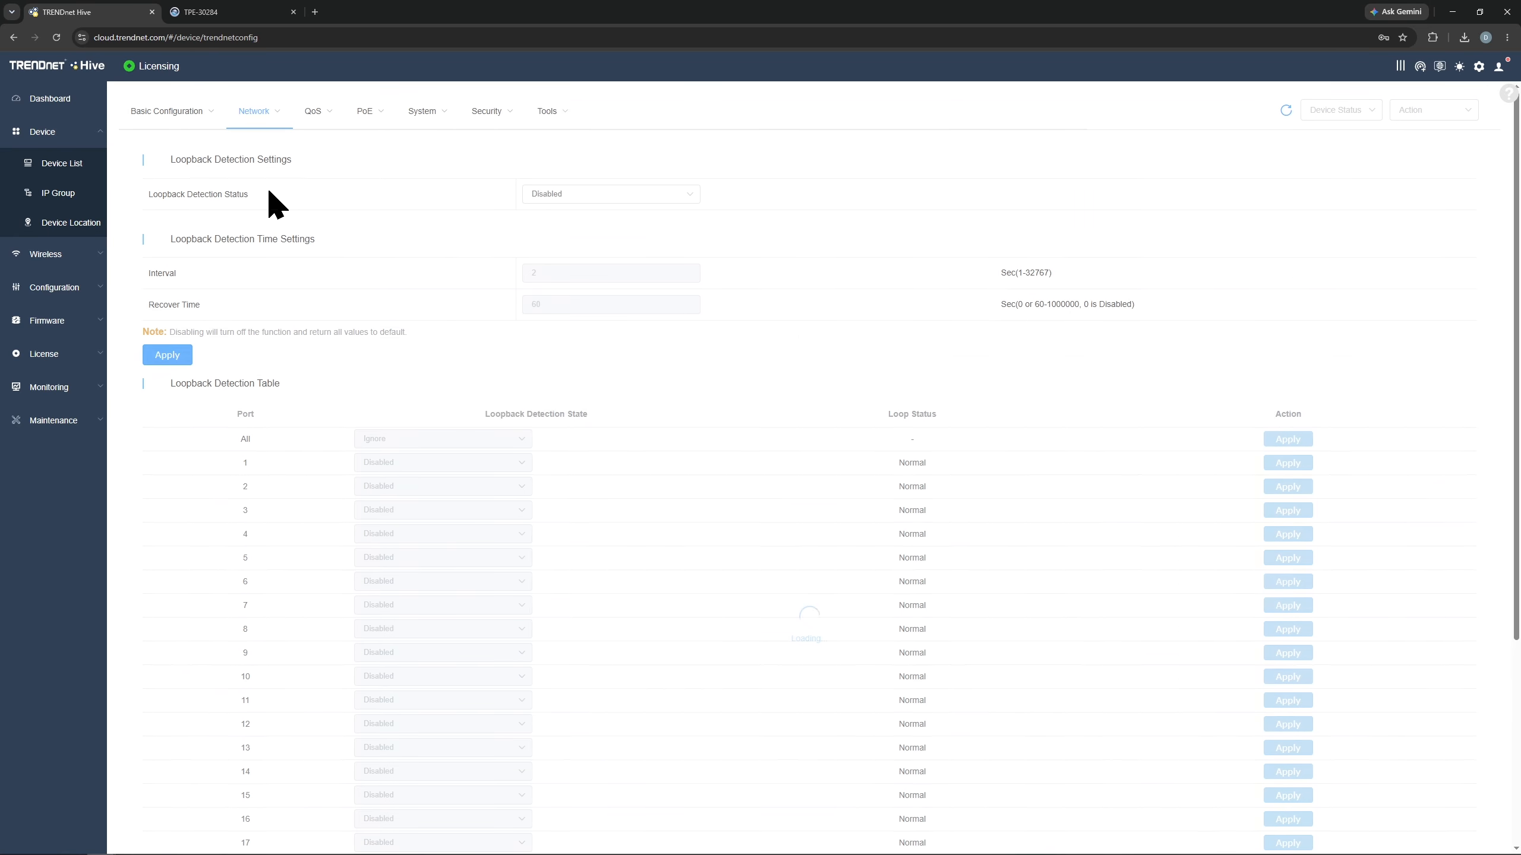
{"action": "left_click", "coordinate": [579, 196]}
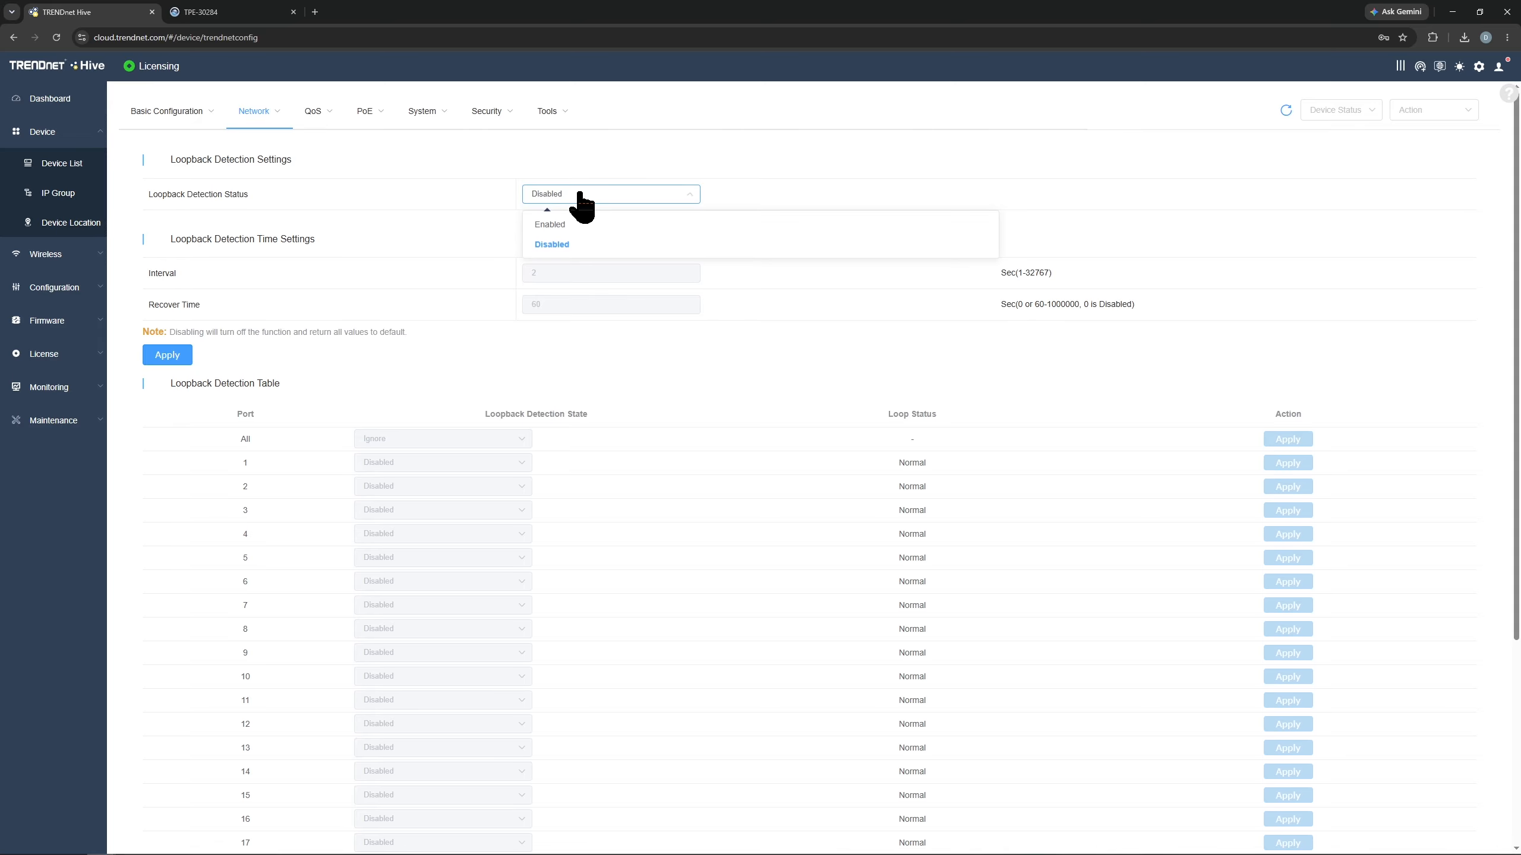
{"action": "left_click", "coordinate": [582, 224]}
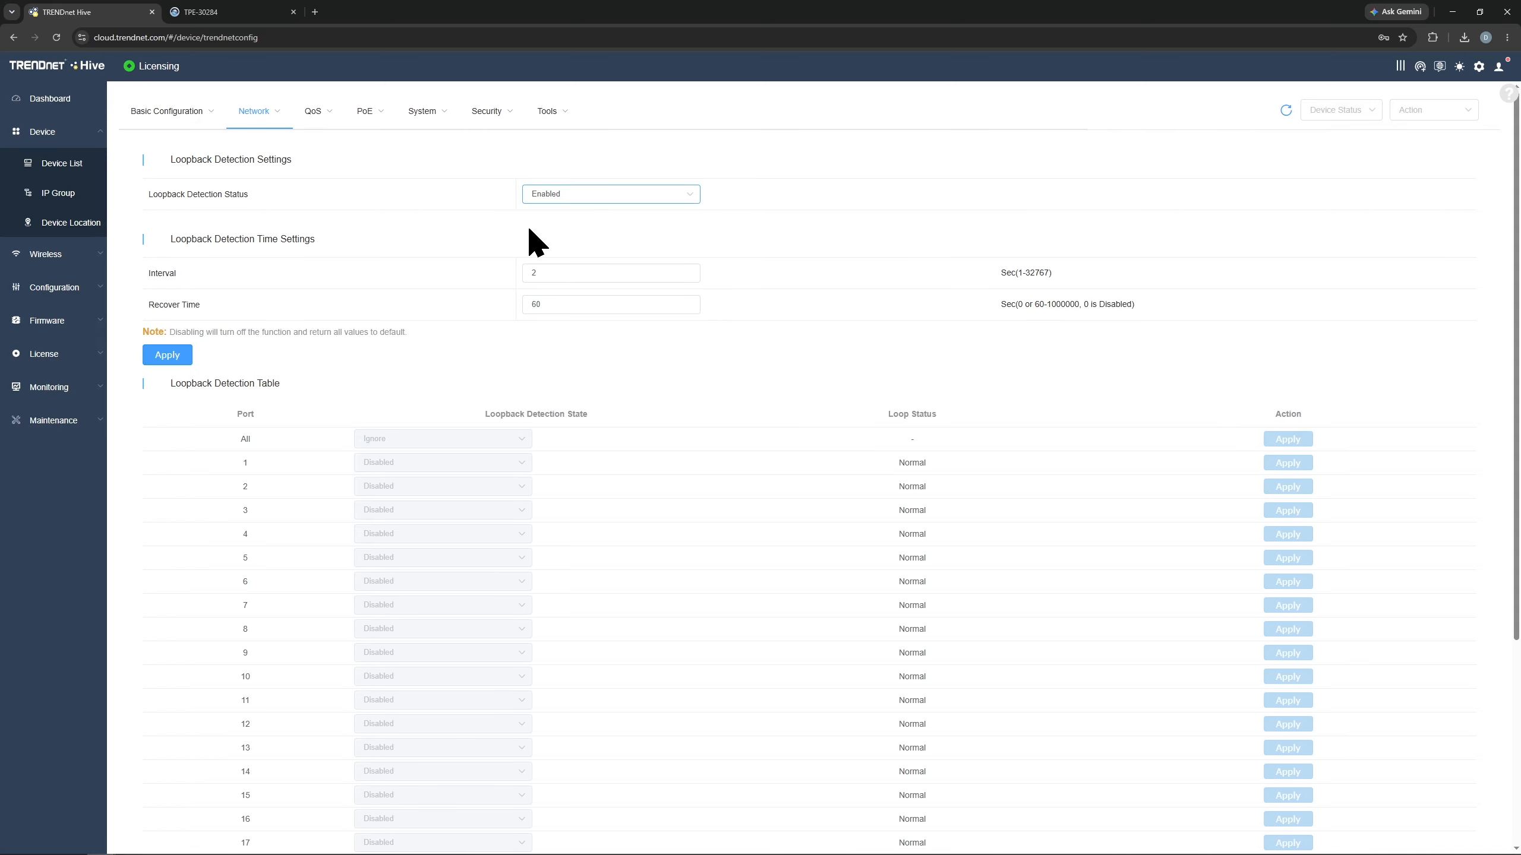
{"action": "left_click", "coordinate": [163, 361]}
{"action": "left_click", "coordinate": [171, 362]}
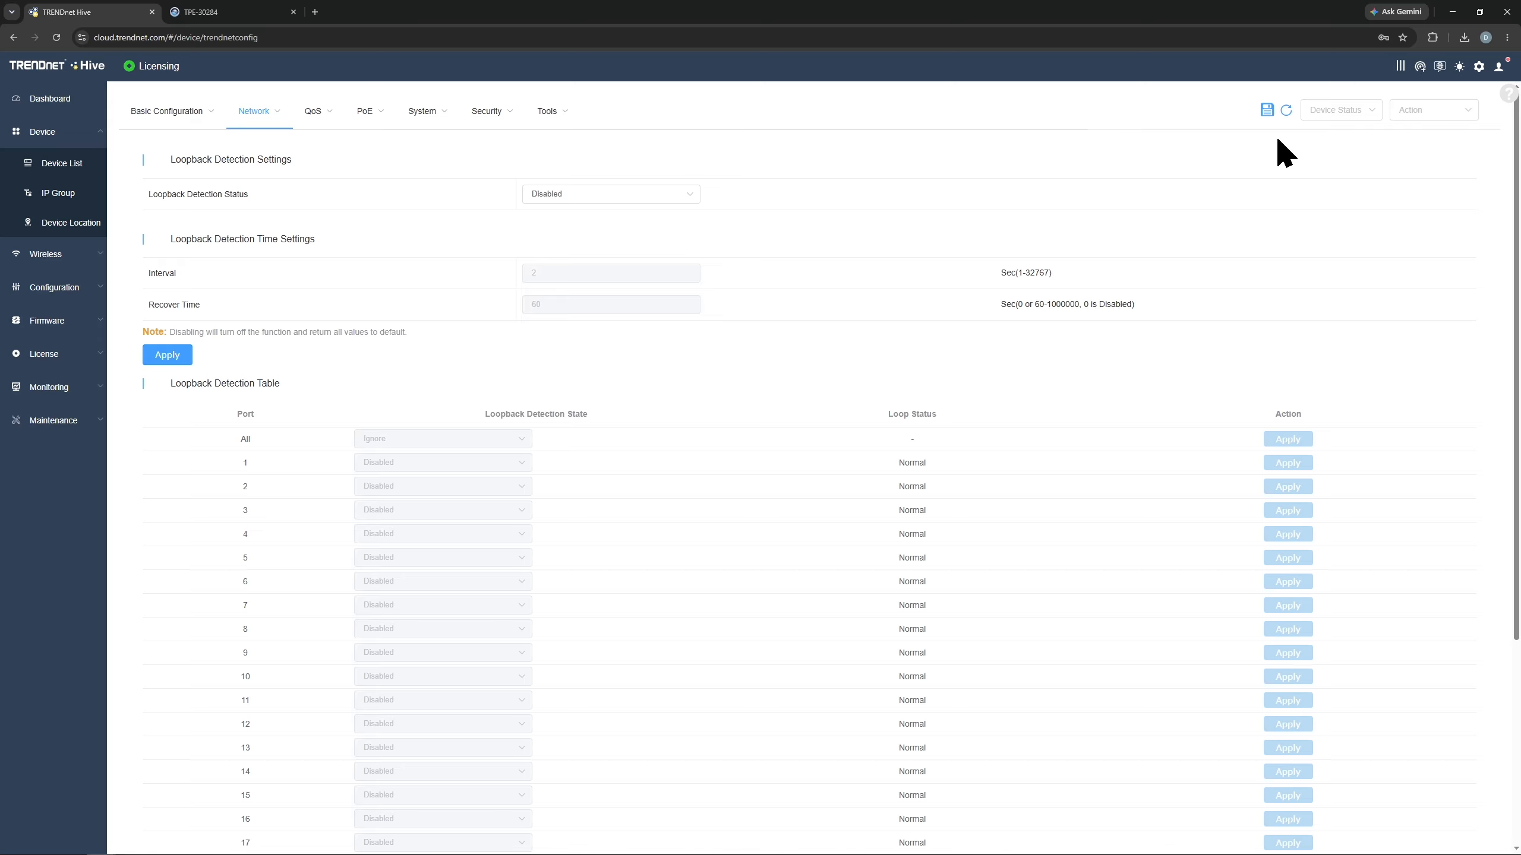
- Review the switch's IGMP Snooping settings and its LLDP MED port settings
{"action": "mouse_move", "coordinate": [284, 126]}
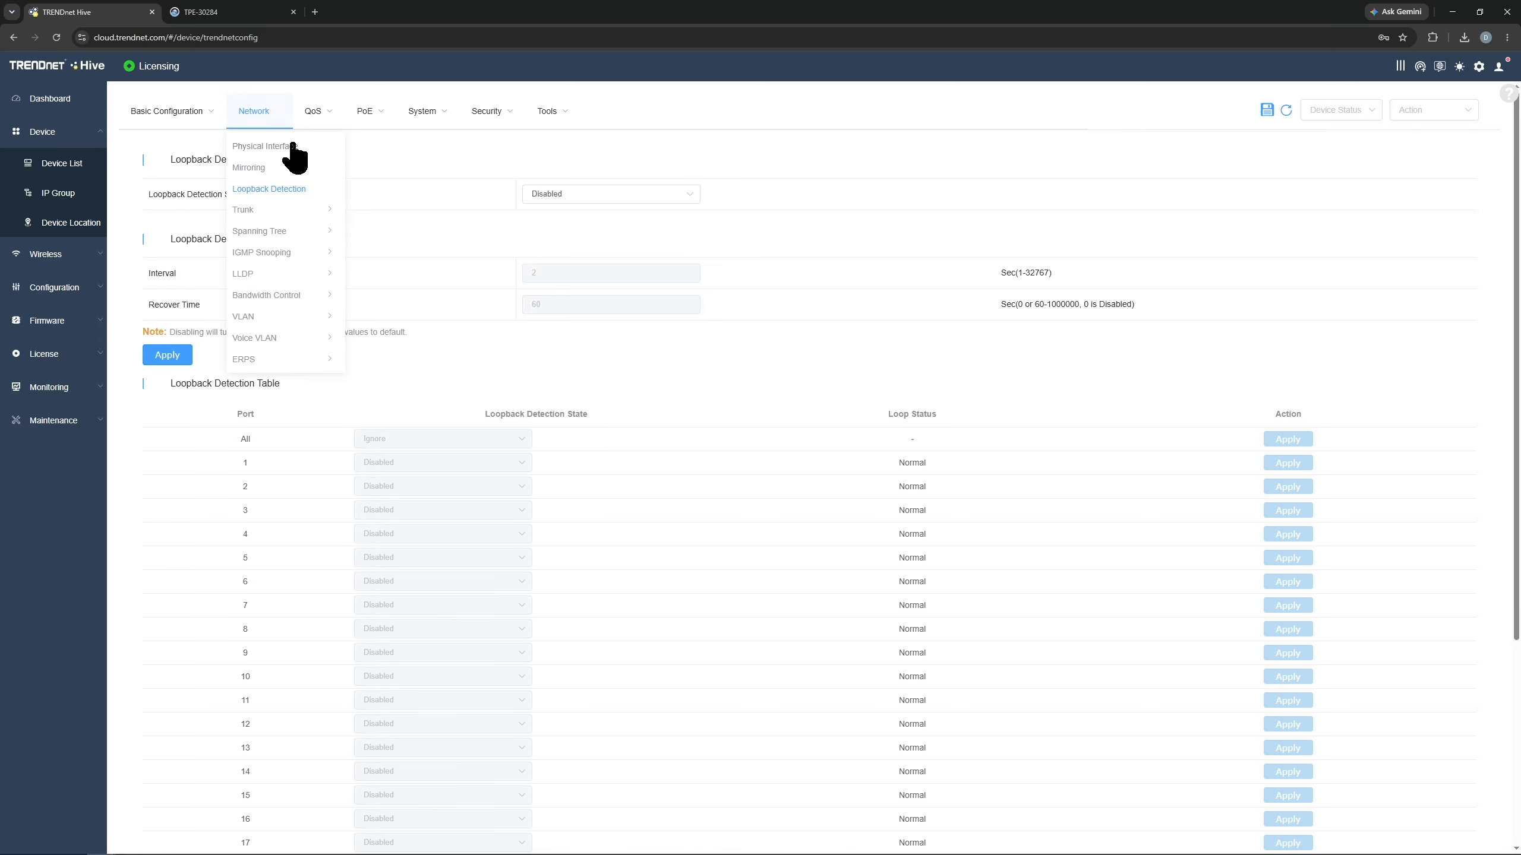
{"action": "mouse_move", "coordinate": [288, 255]}
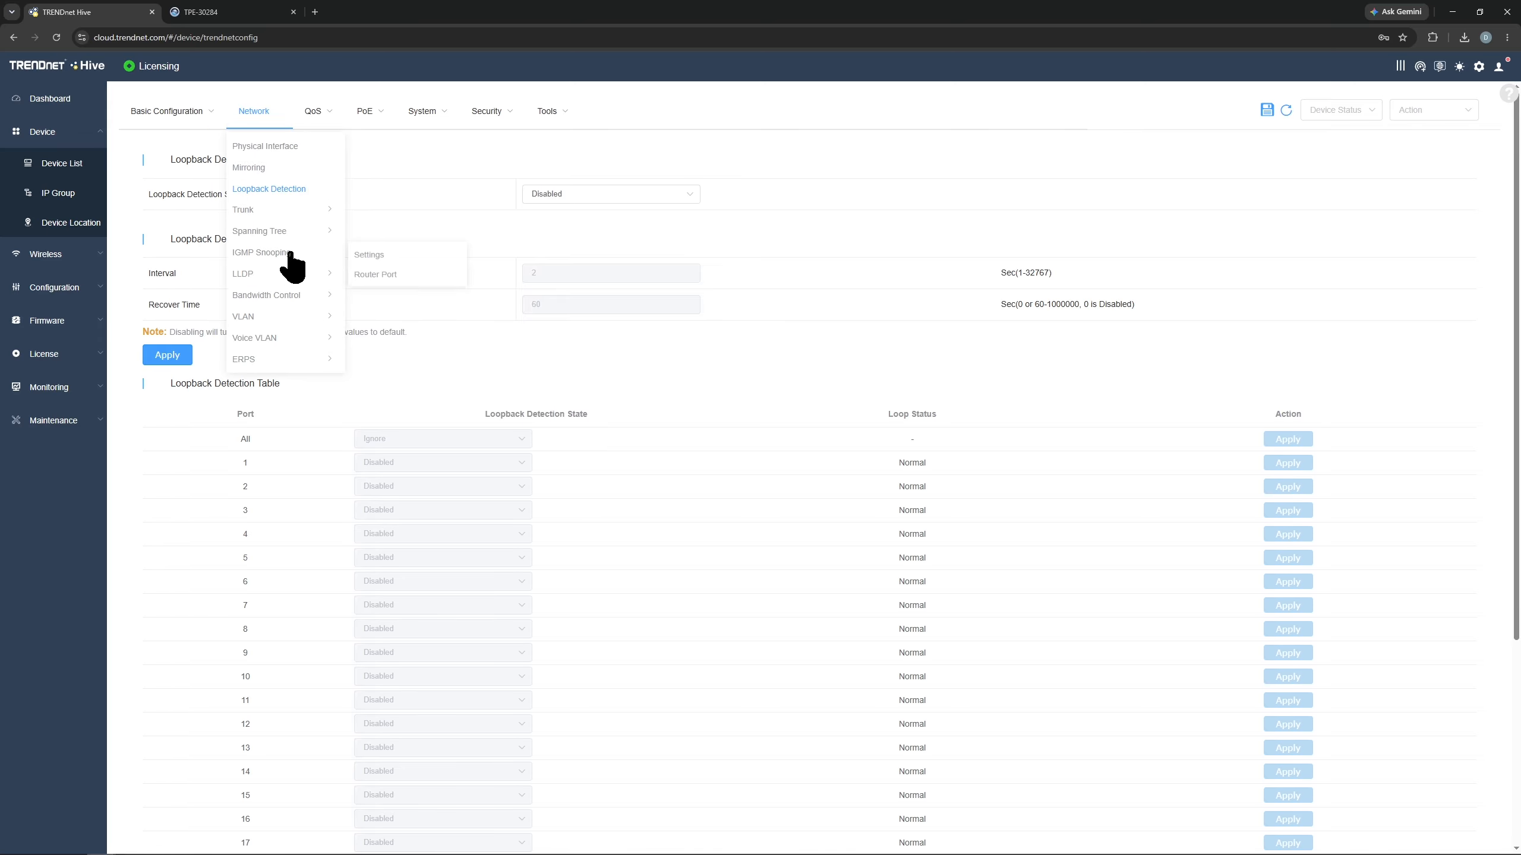
{"action": "left_click", "coordinate": [369, 256]}
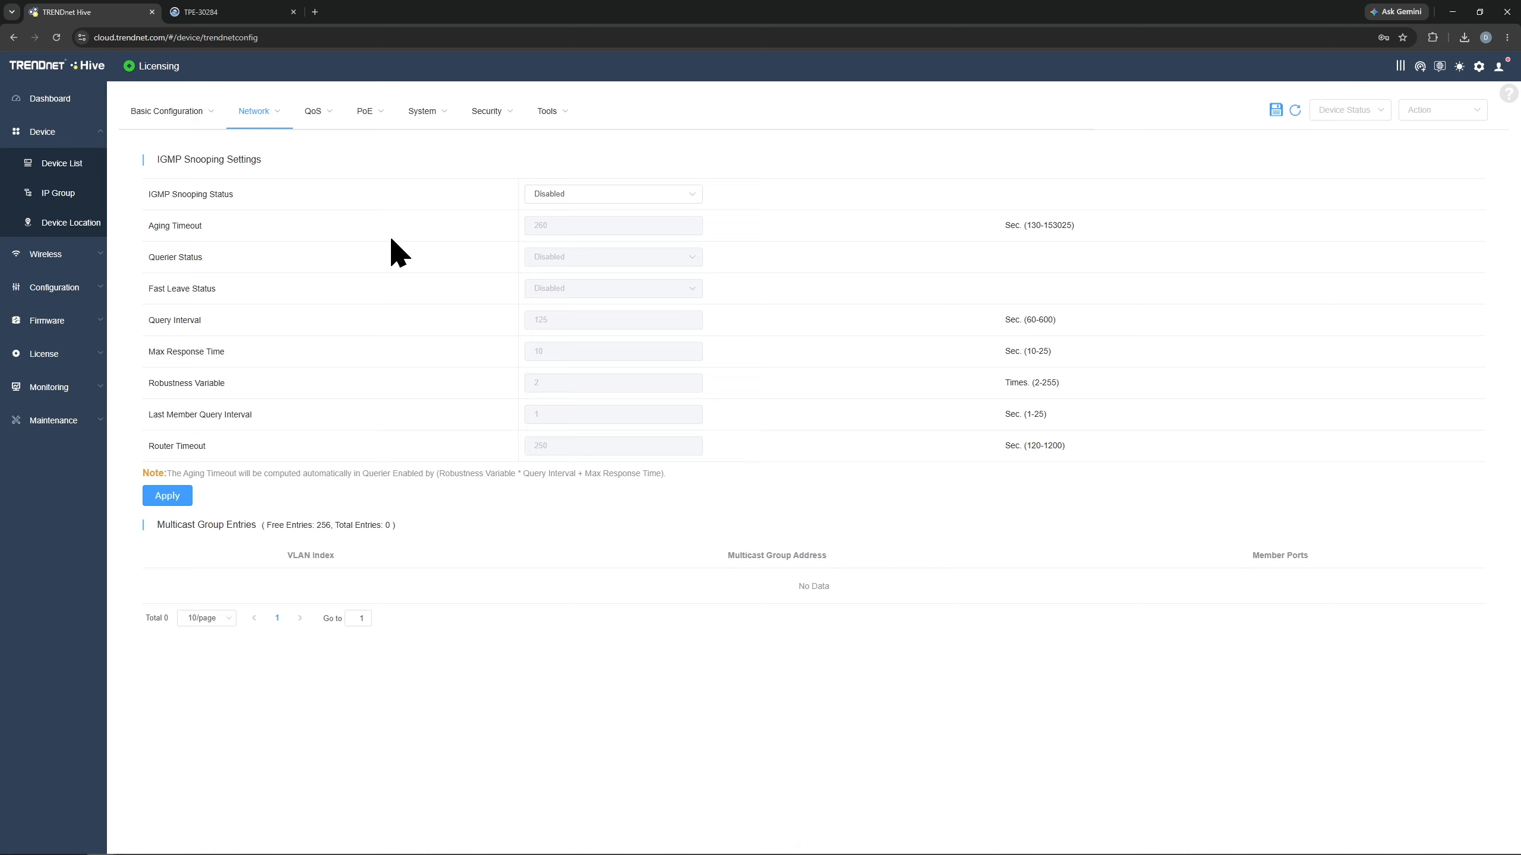
{"action": "mouse_move", "coordinate": [259, 113]}
{"action": "mouse_move", "coordinate": [268, 274]}
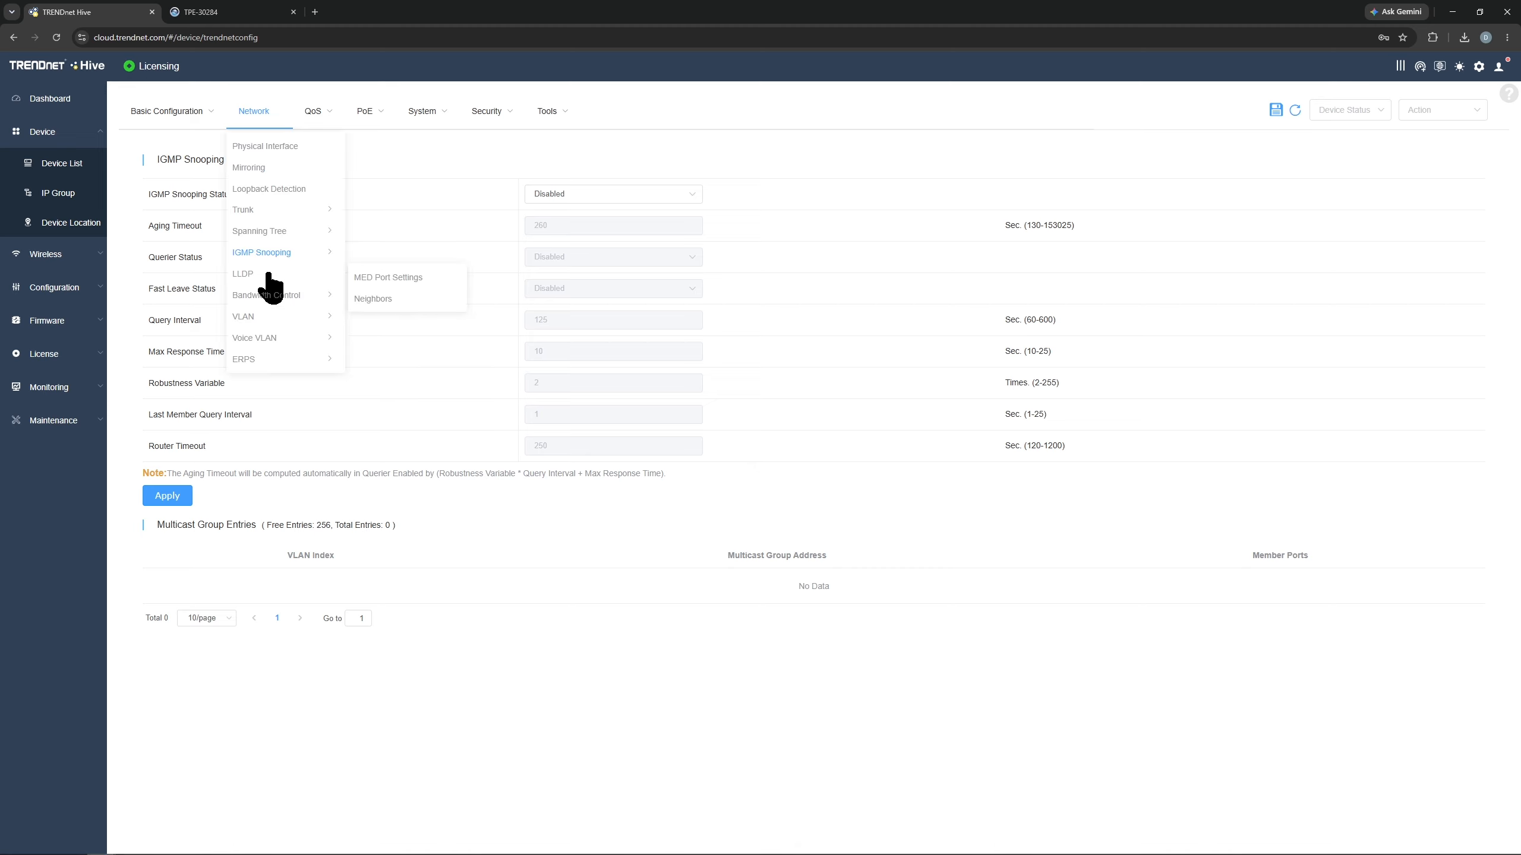
{"action": "left_click", "coordinate": [383, 278]}
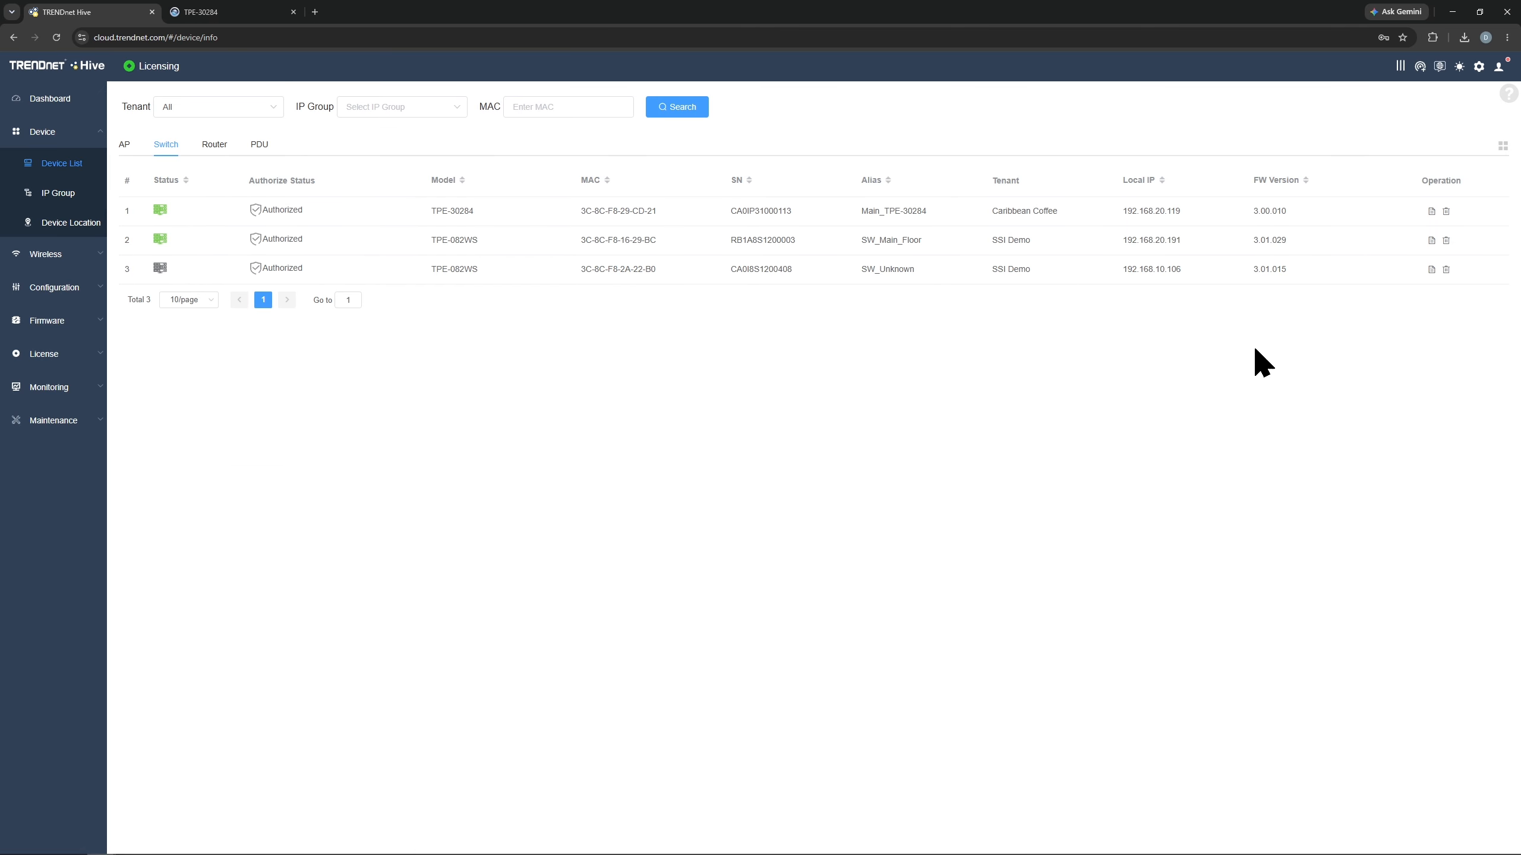
- Open the TPE-30284's local web login page at 192.168.20.119 from its Local IP in the switch list
{"action": "double_click", "coordinate": [1129, 210]}
{"action": "right_click", "coordinate": [1133, 213]}
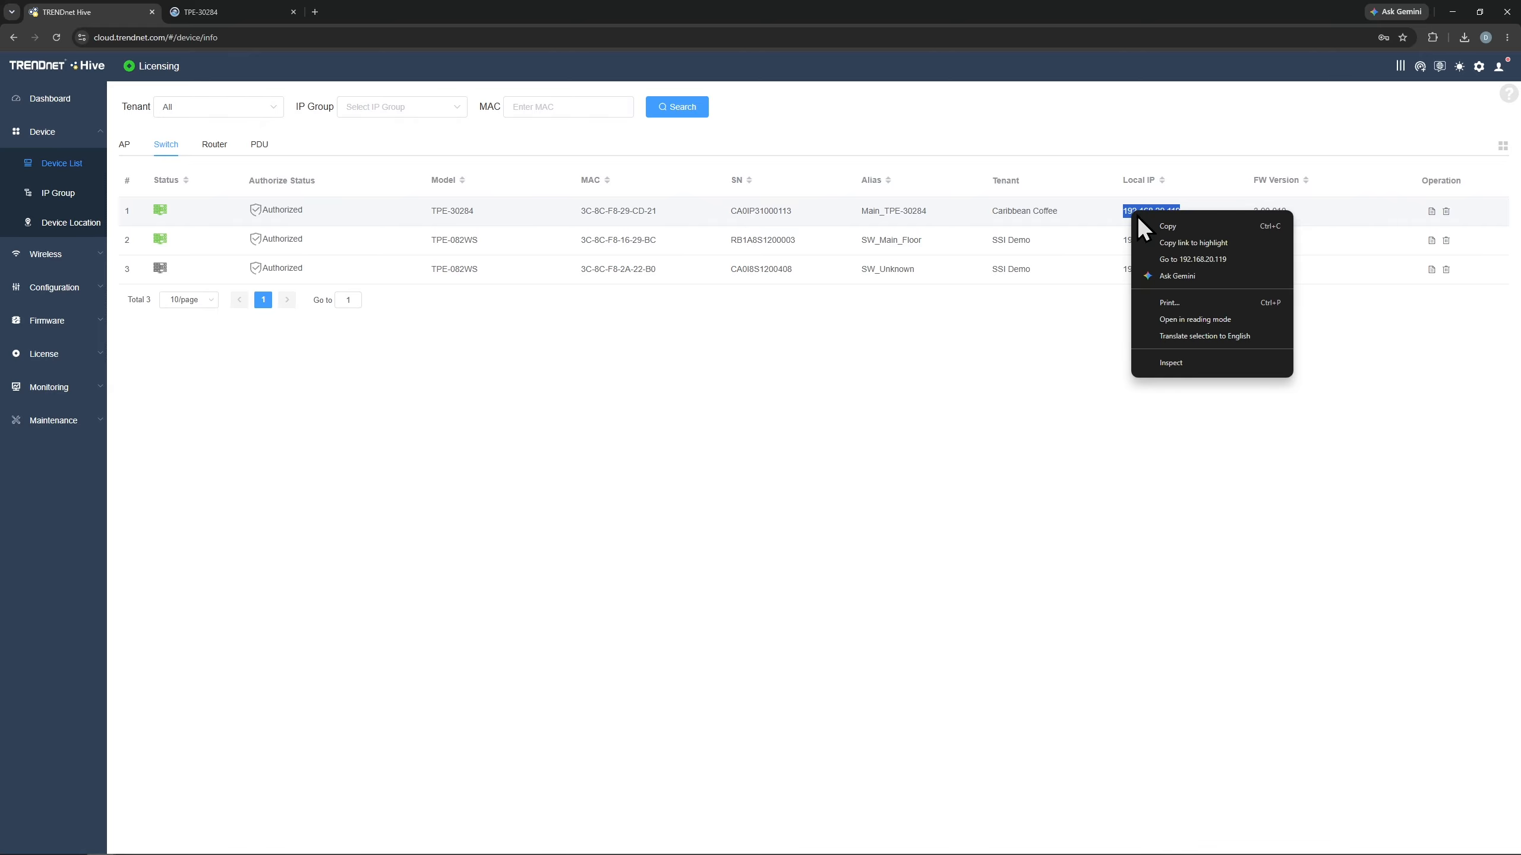
{"action": "left_click", "coordinate": [1163, 261]}
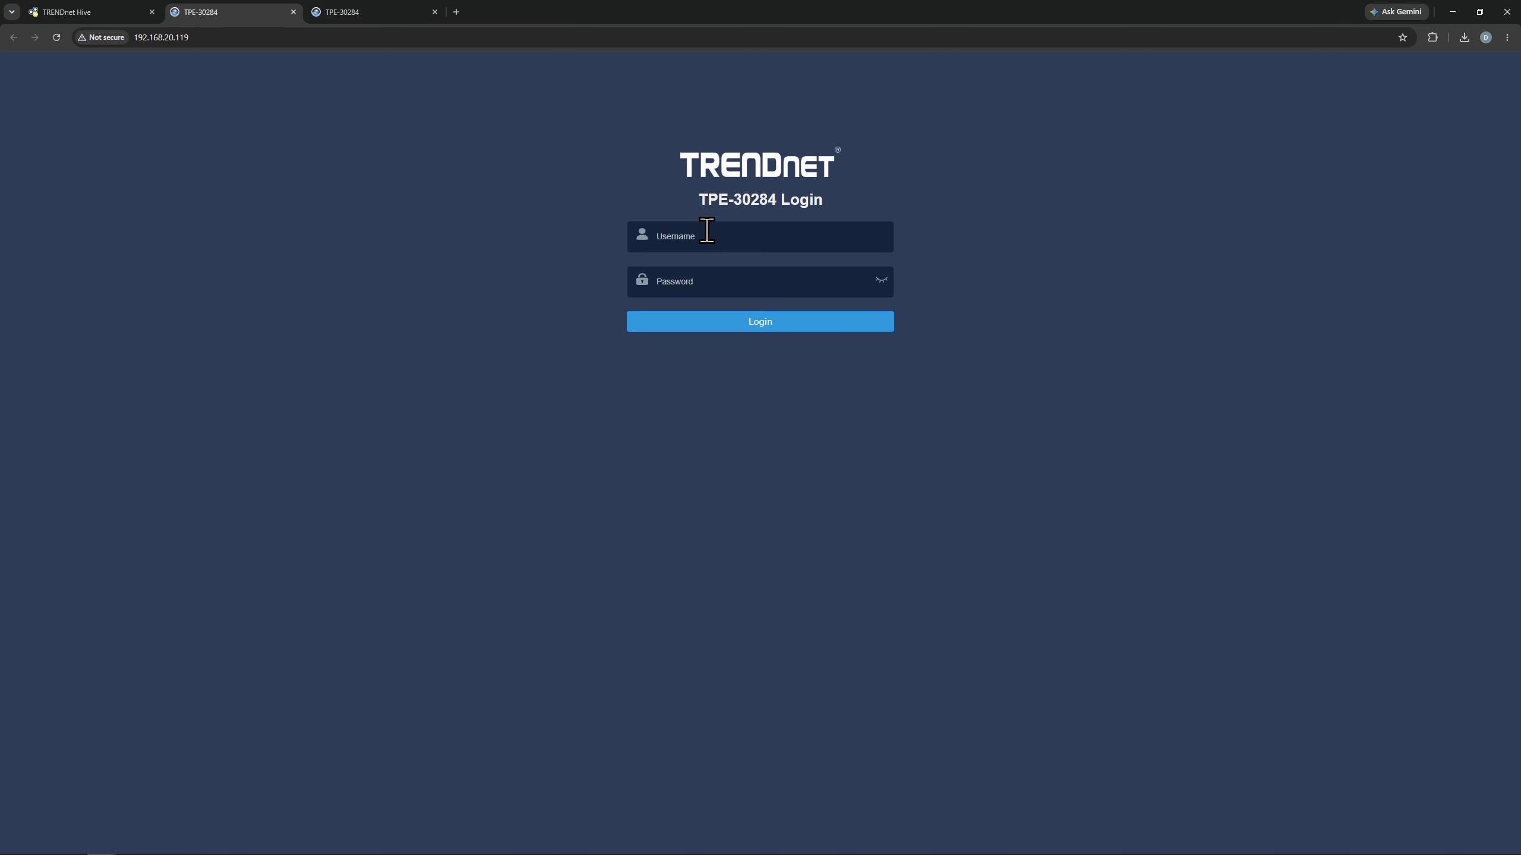
- Return to TRENDnet Hive, examine the Device Password field in the Caribbean Coffee tenant's settings, and close them without changes
{"action": "left_click", "coordinate": [62, 13]}
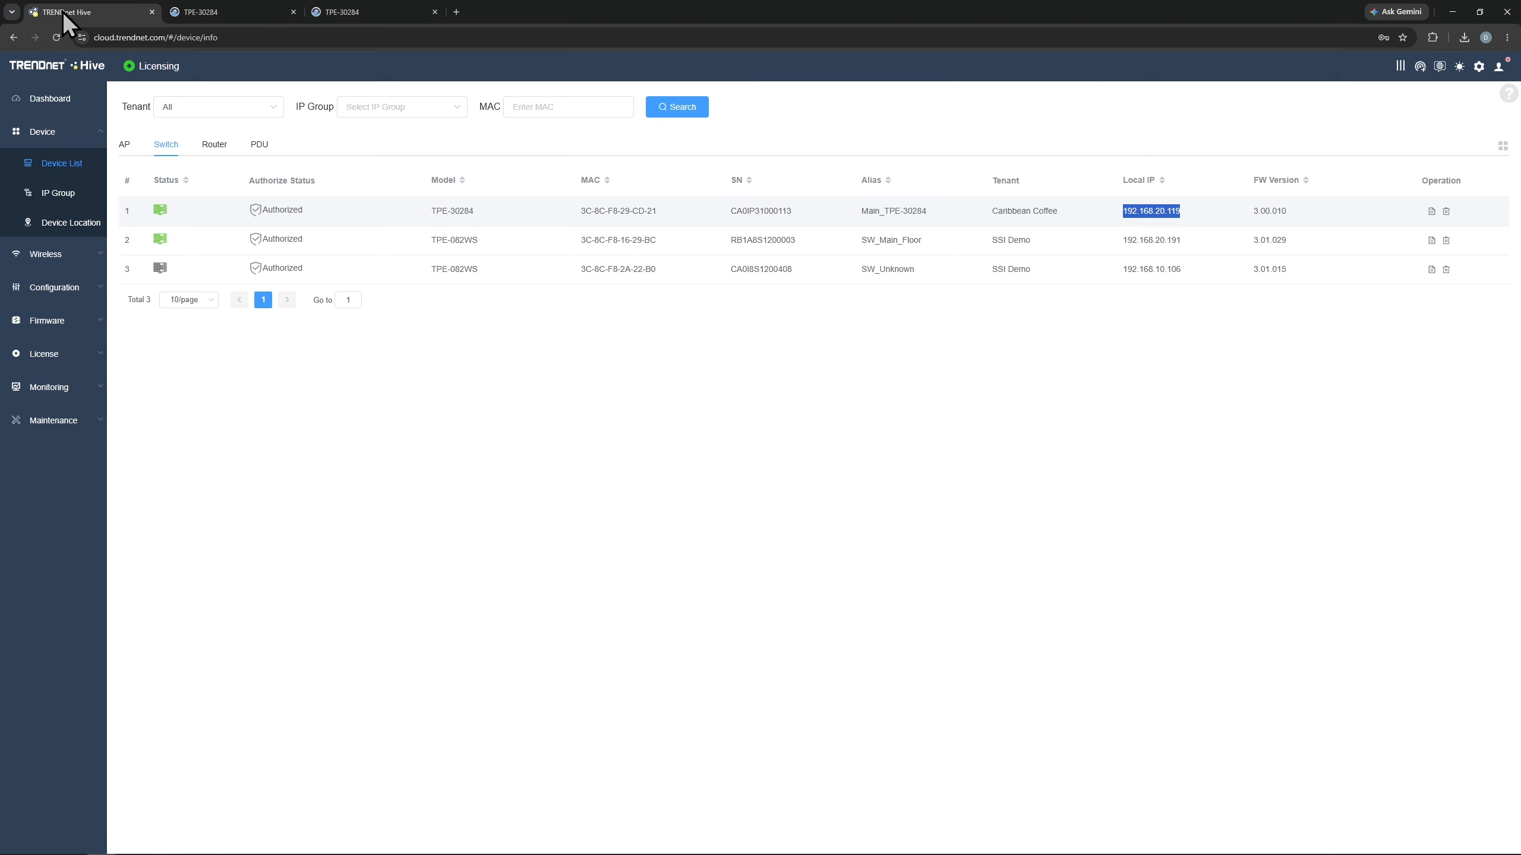
{"action": "left_click", "coordinate": [69, 99]}
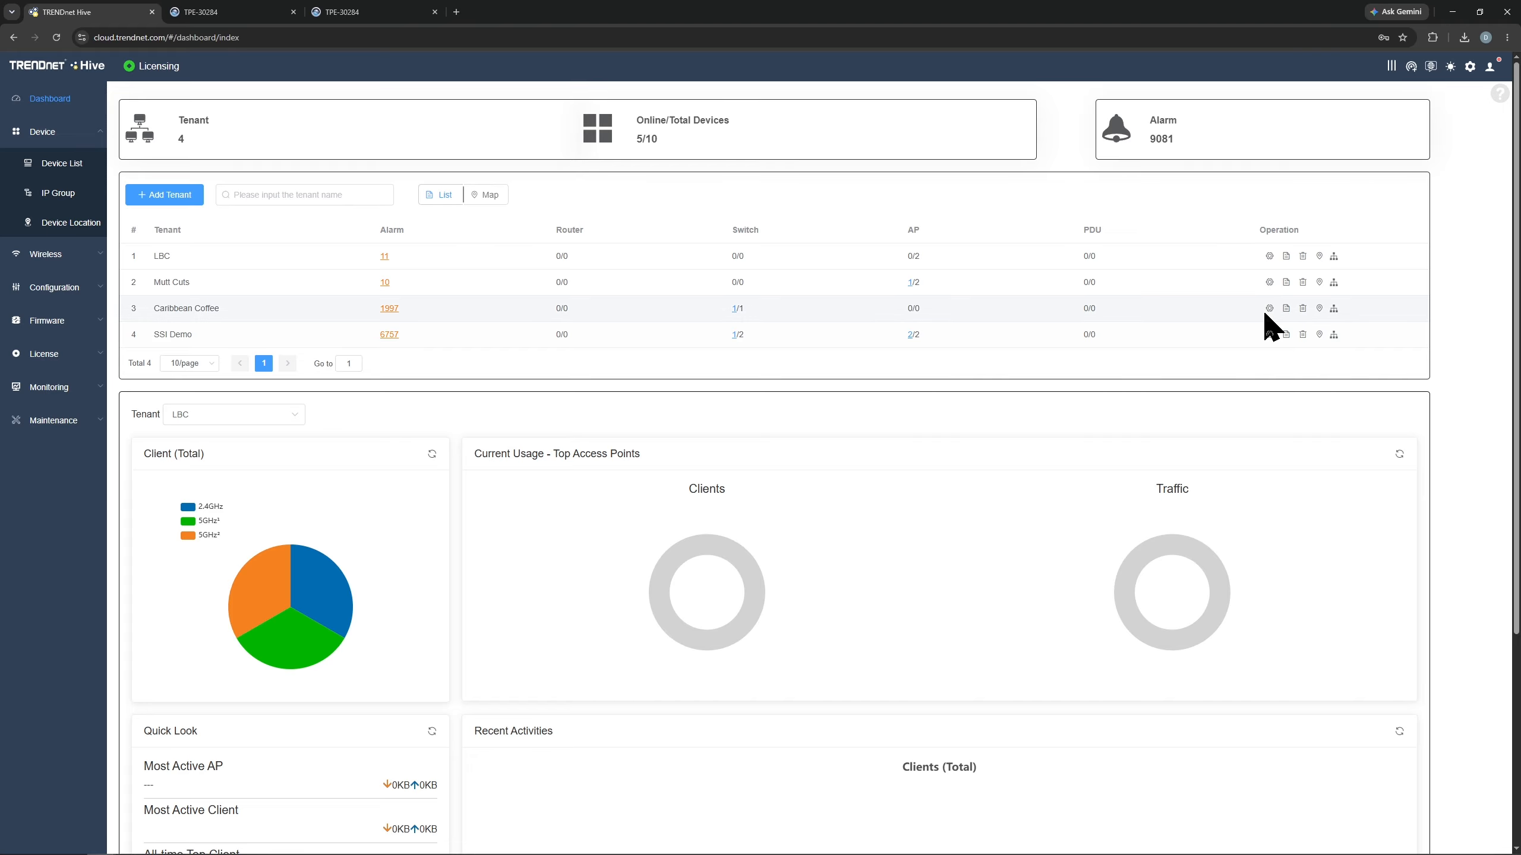
{"action": "left_click", "coordinate": [1269, 309]}
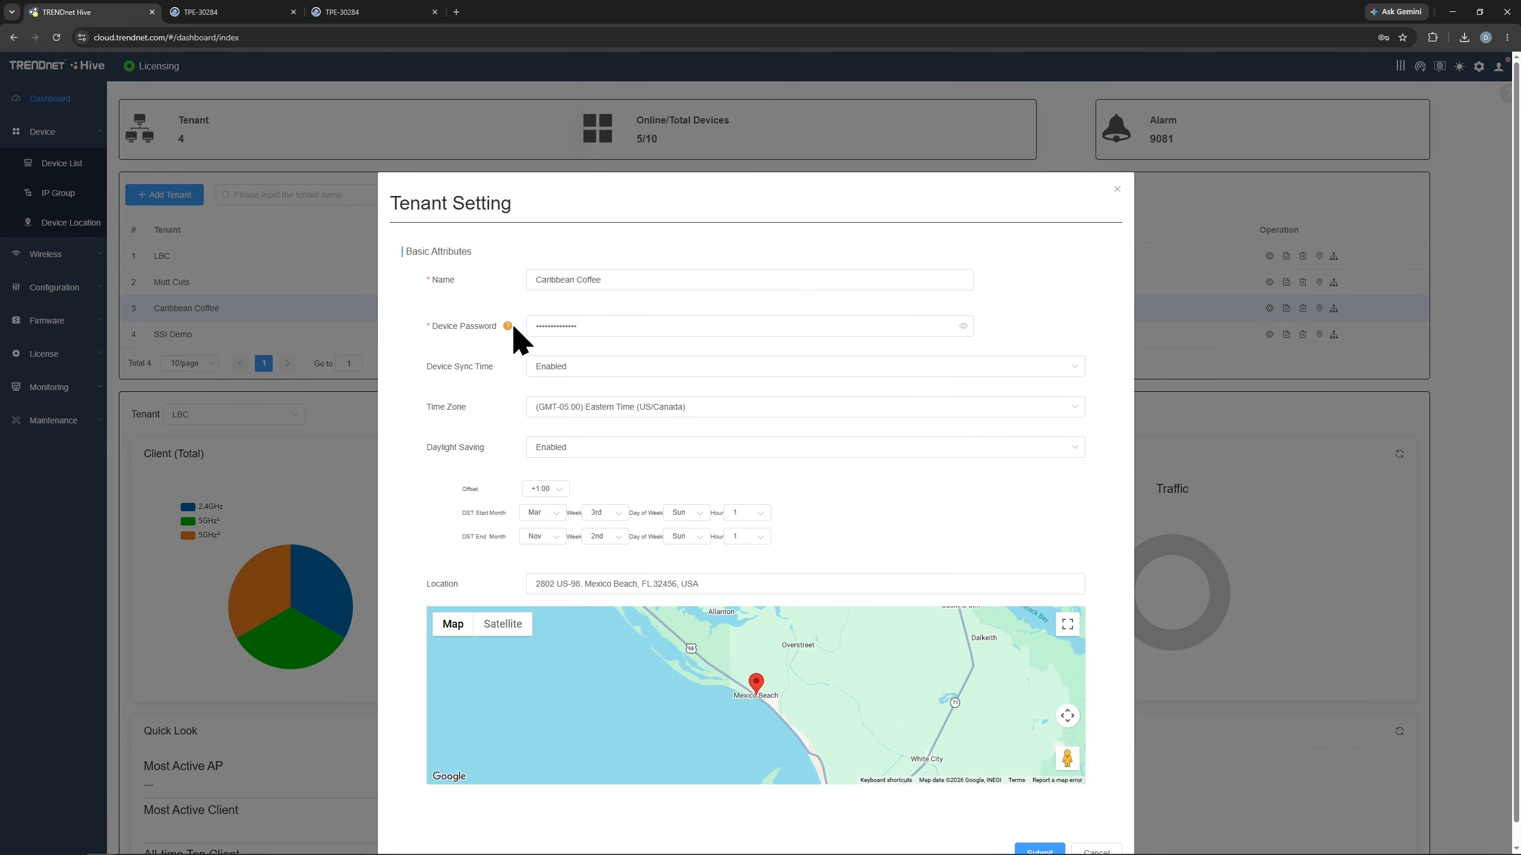
{"action": "left_click", "coordinate": [1118, 189]}
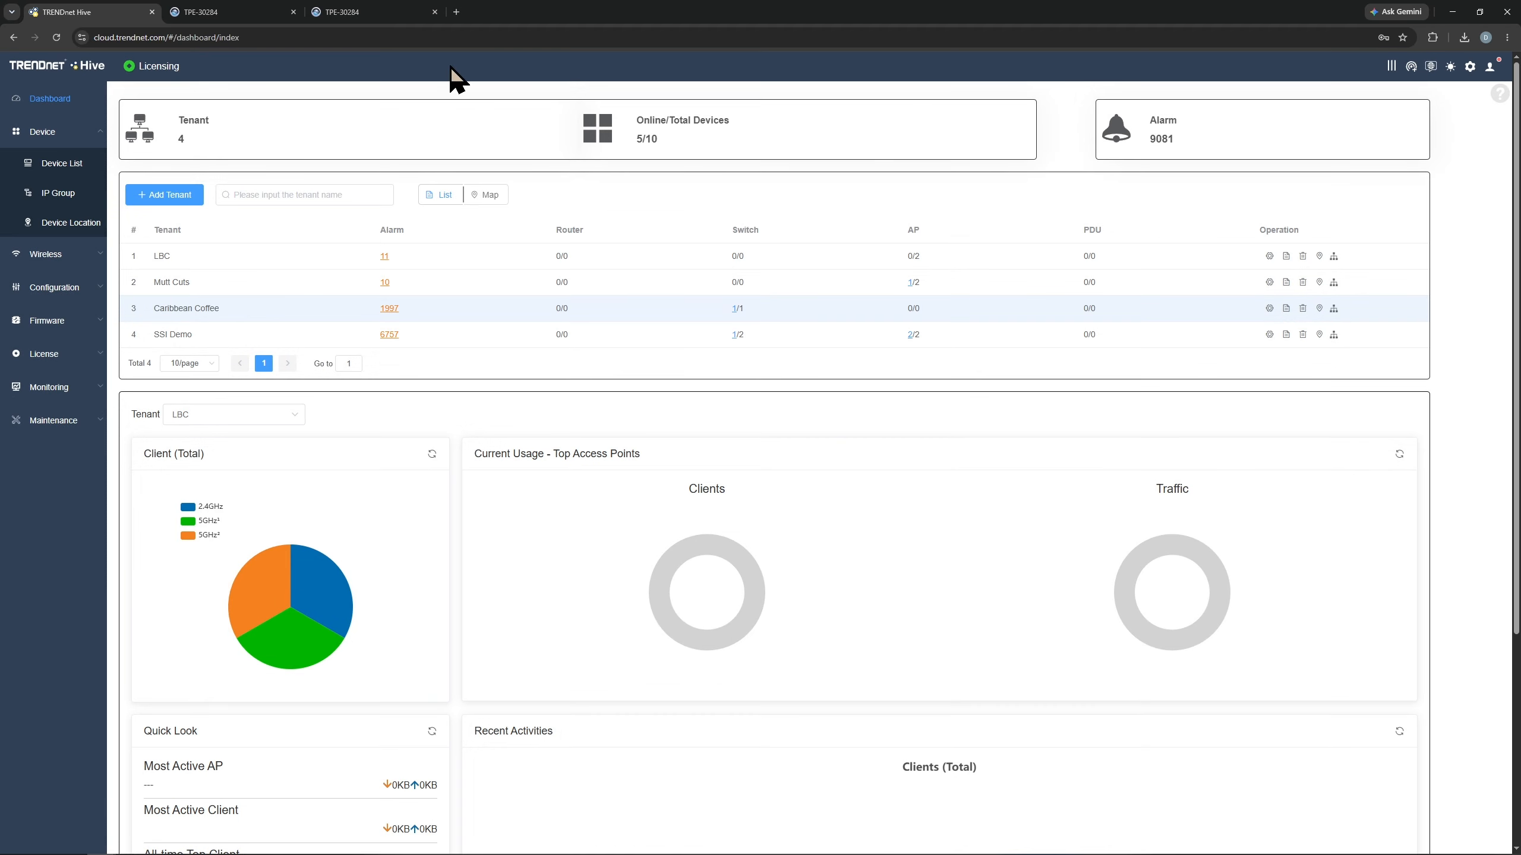
- Switch to the TPE-30284's local login page and log in as admin with the device password
{"action": "left_click", "coordinate": [272, 13]}
{"action": "left_click", "coordinate": [682, 281]}
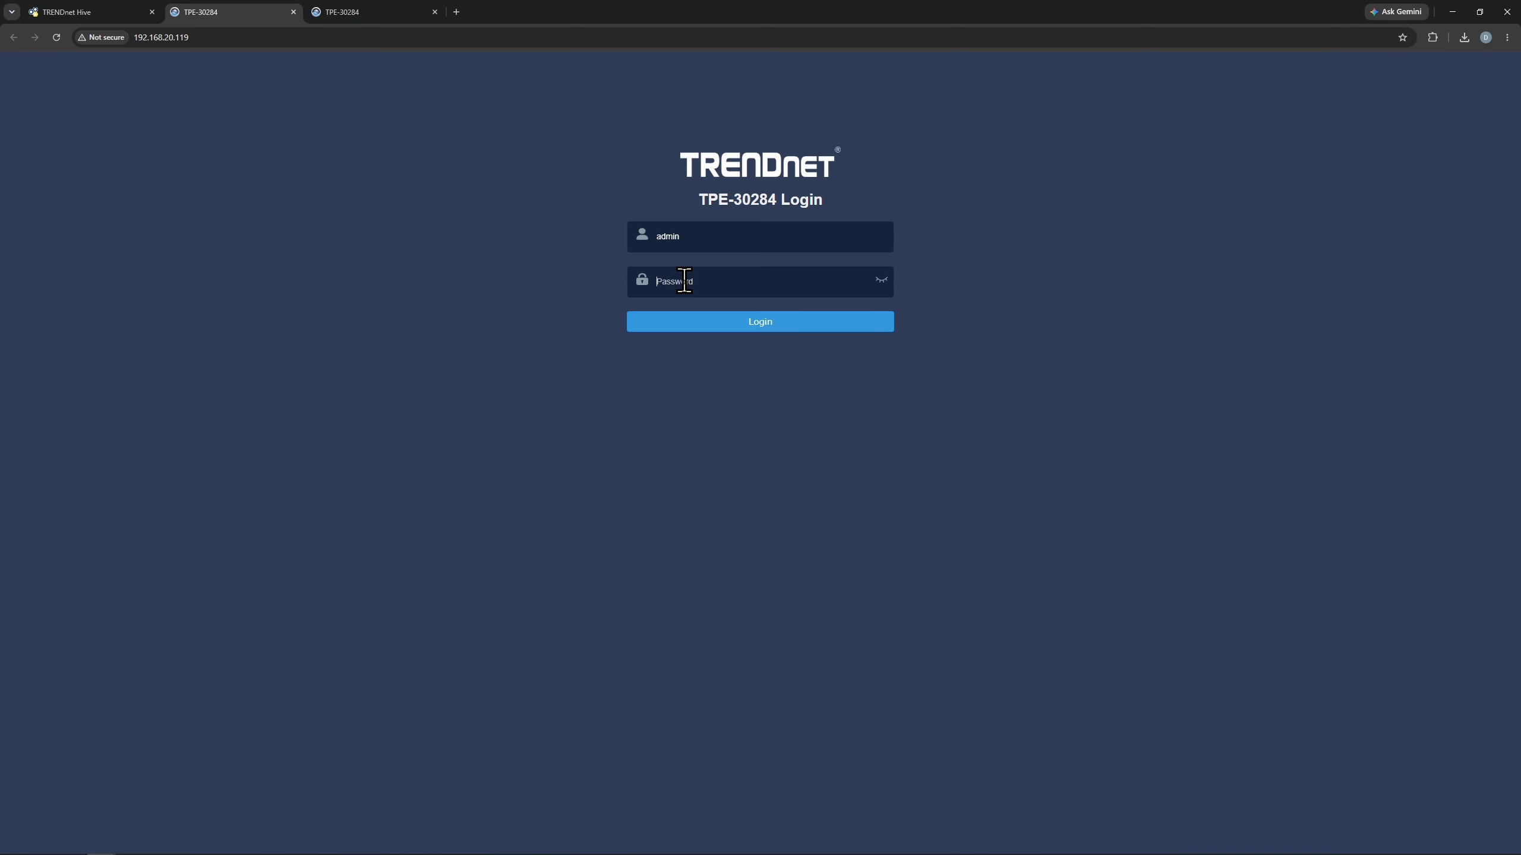
{"action": "key", "text": "ctrl+v"}
{"action": "left_click", "coordinate": [742, 323]}
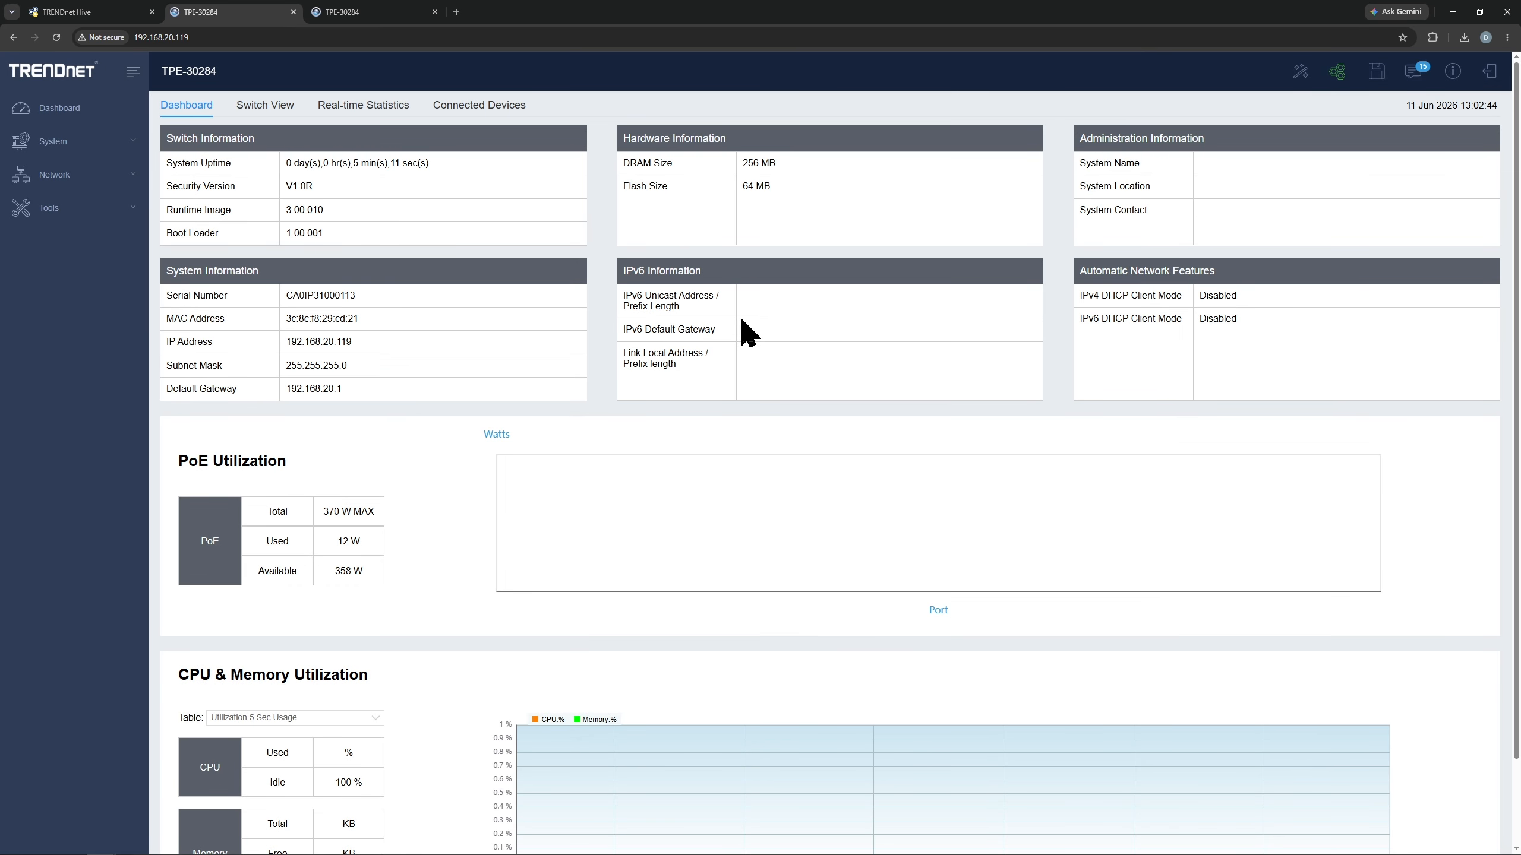
- Set the switch's Cloud Mode to Disabled in the Cloud Settings and apply it
{"action": "left_click", "coordinate": [129, 145]}
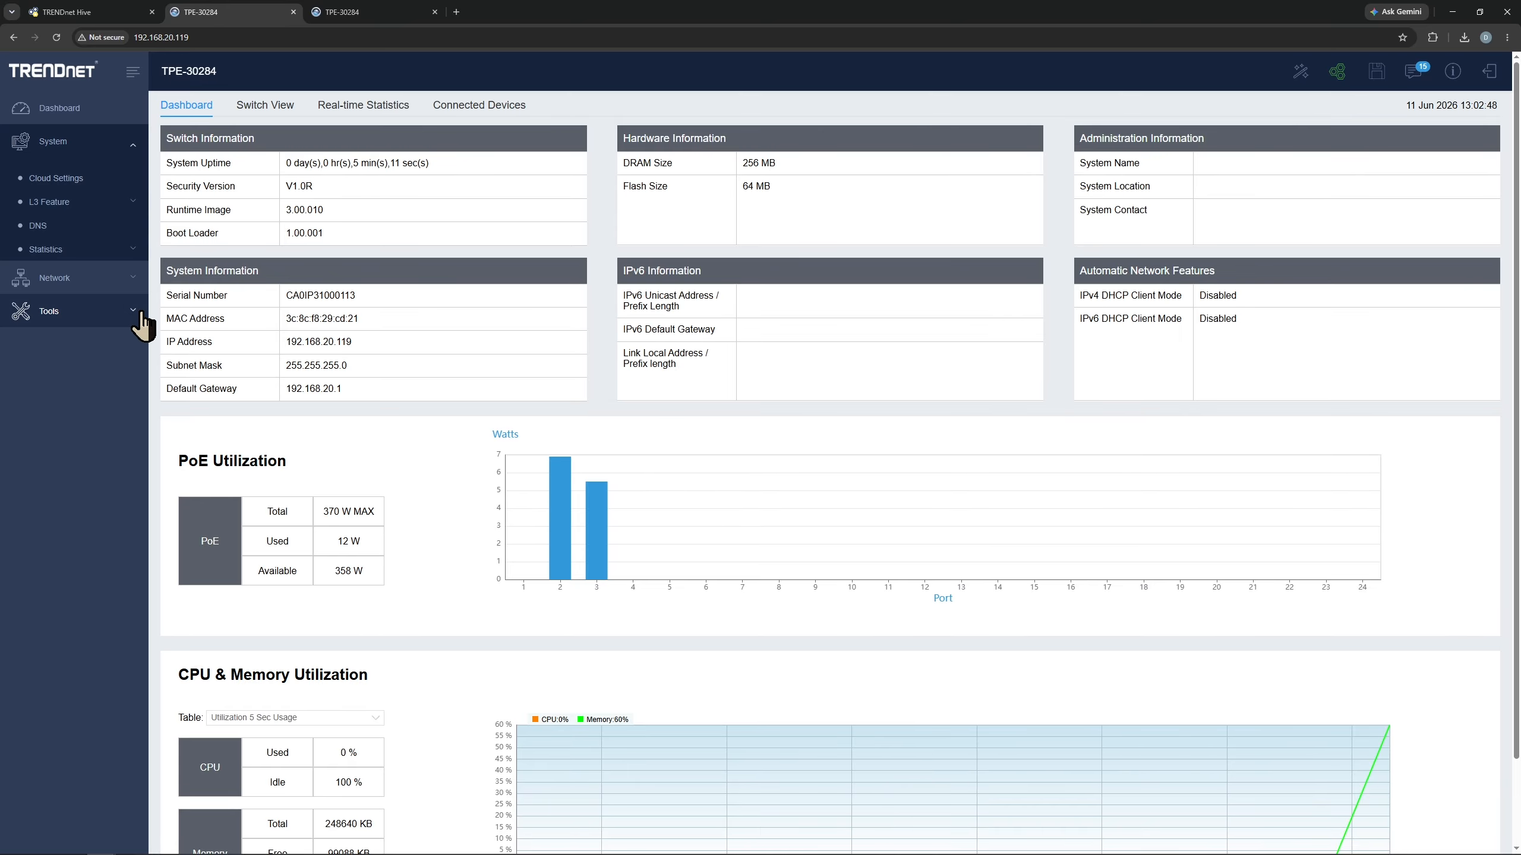
{"action": "left_click", "coordinate": [49, 312]}
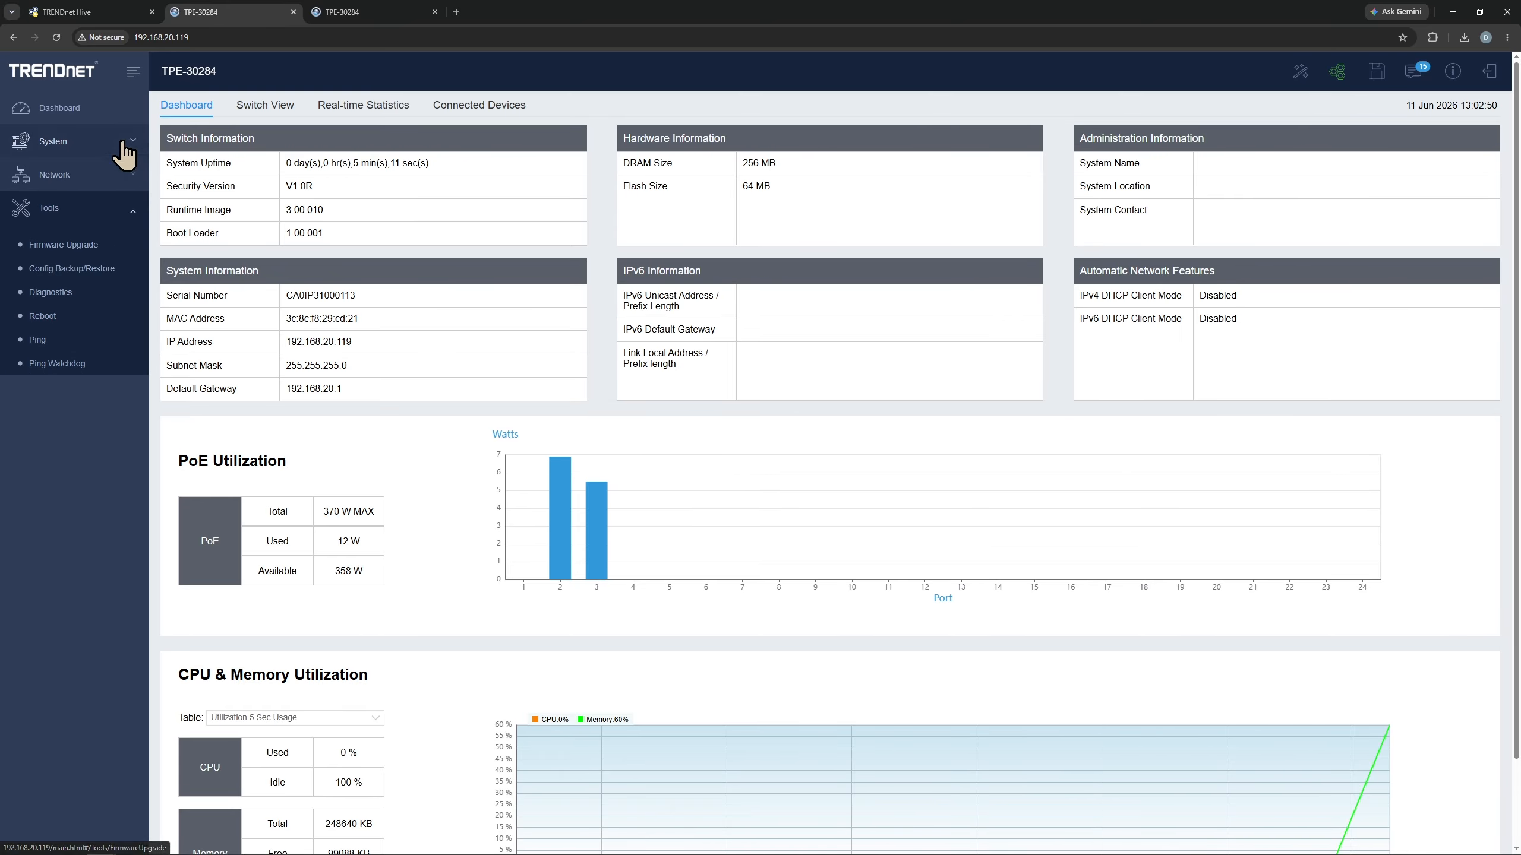
{"action": "left_click", "coordinate": [1339, 77]}
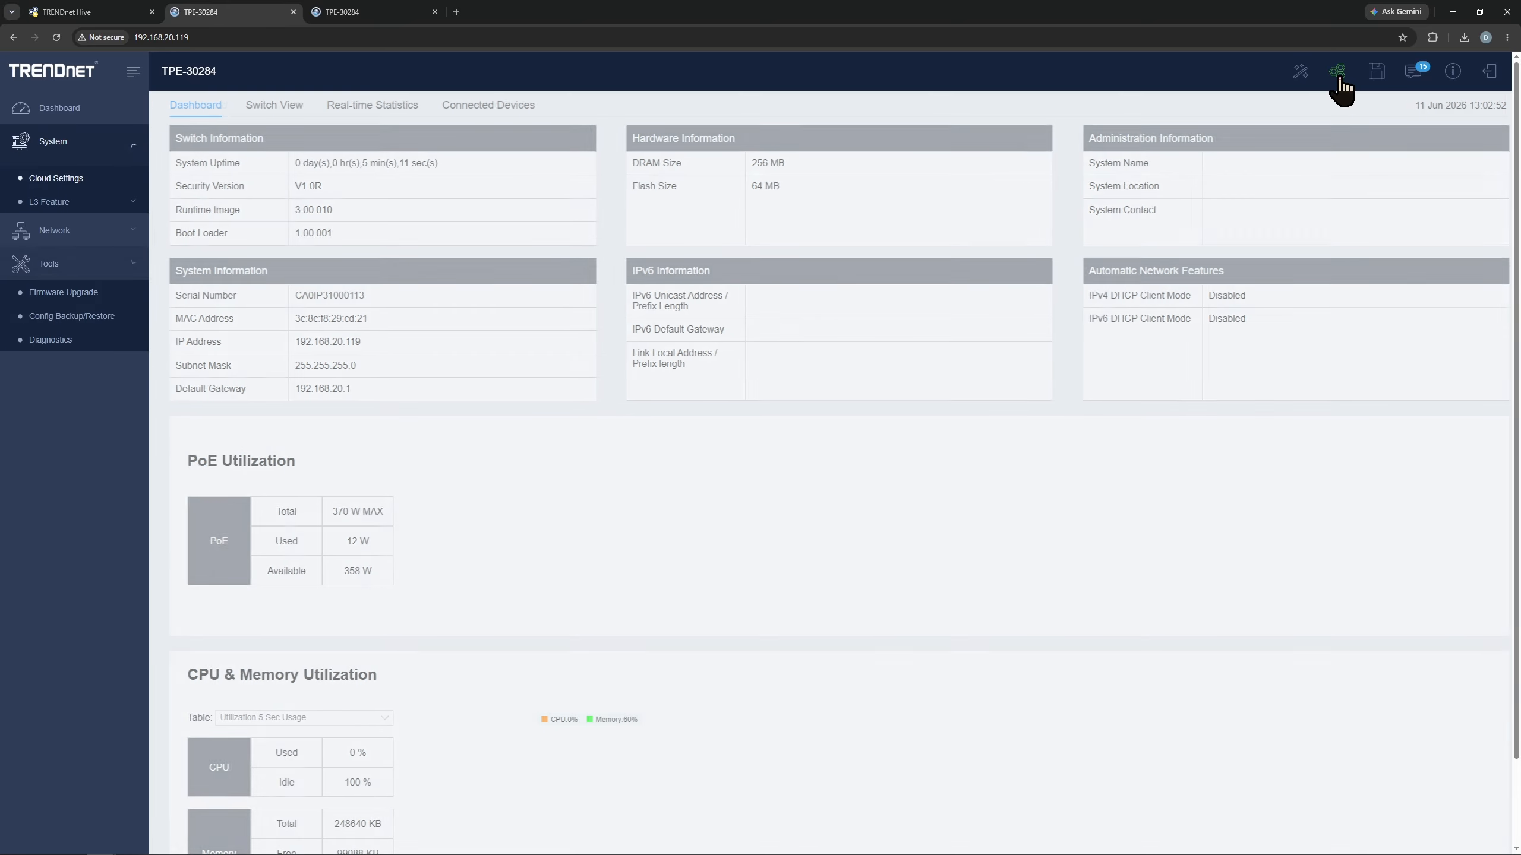
{"action": "left_click", "coordinate": [584, 174]}
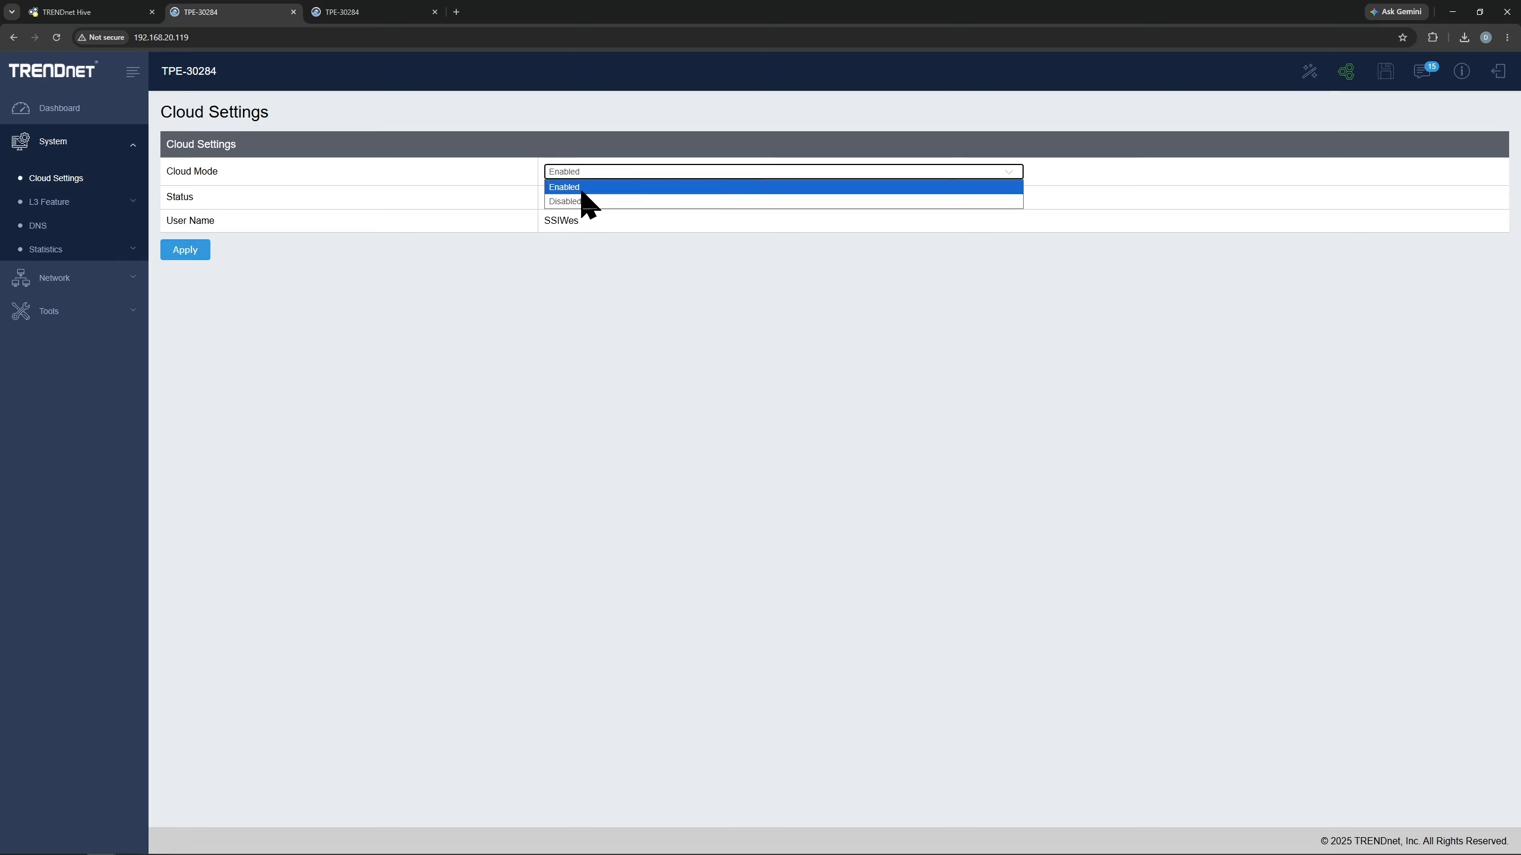
{"action": "left_click", "coordinate": [584, 199]}
{"action": "left_click", "coordinate": [195, 255]}
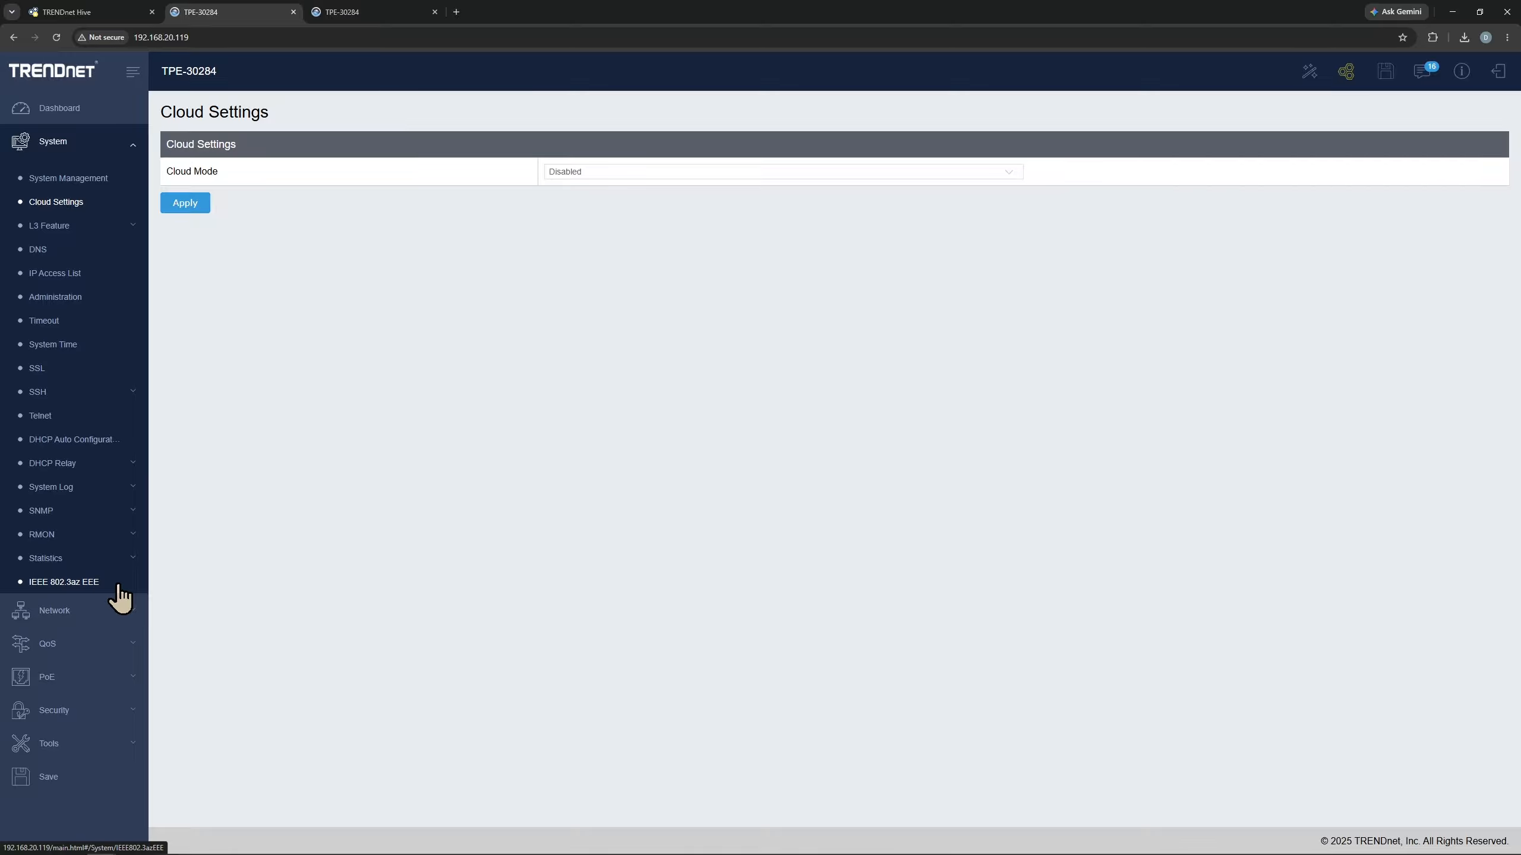
- Set the LLDP Status to Enabled in the switch's LLDP Global Settings and apply it
{"action": "left_click", "coordinate": [111, 614]}
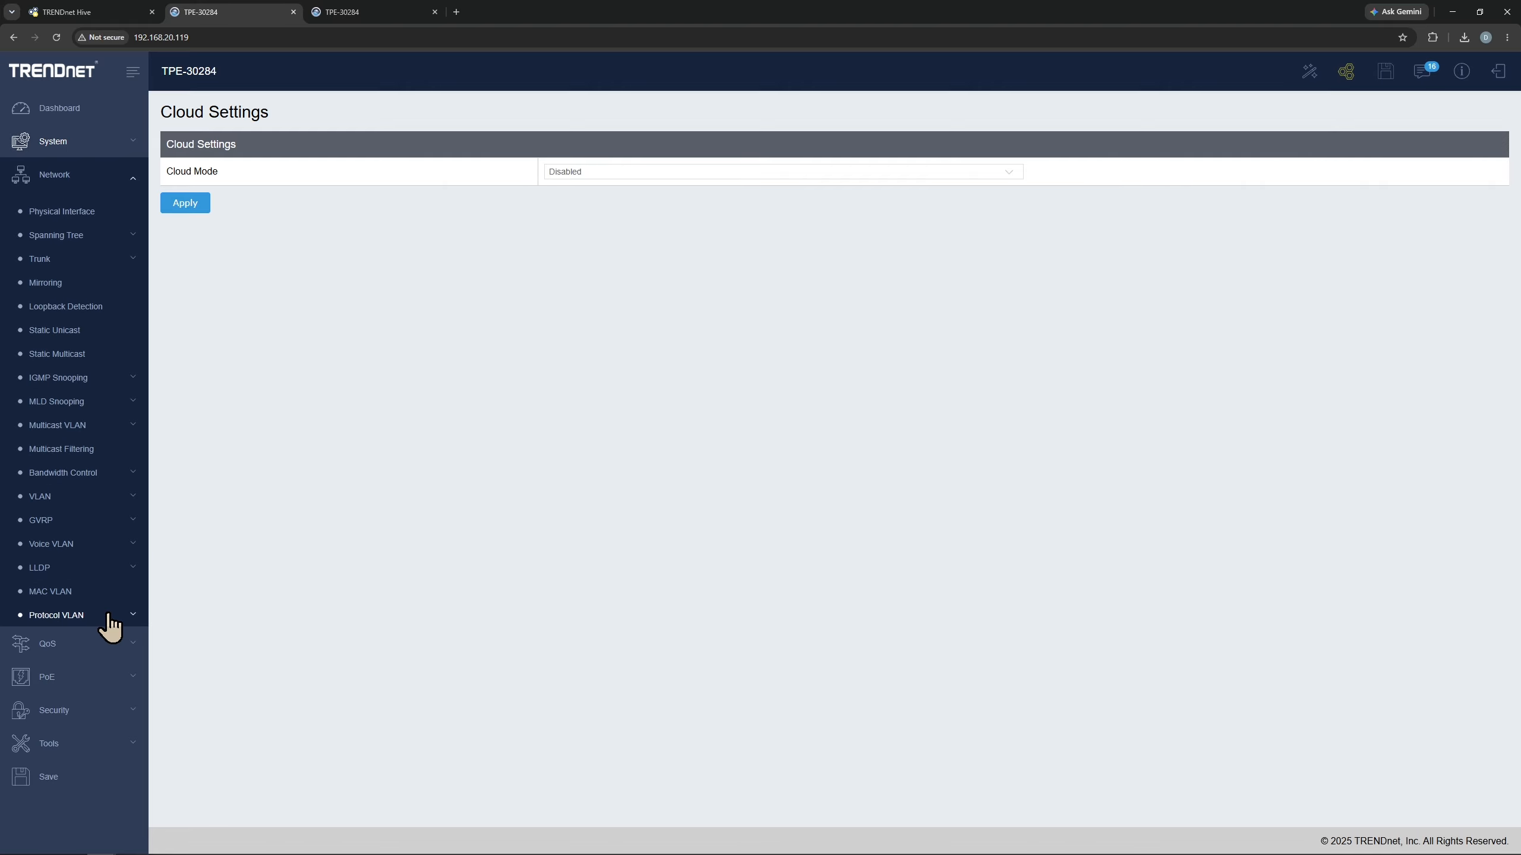
{"action": "left_click", "coordinate": [82, 570]}
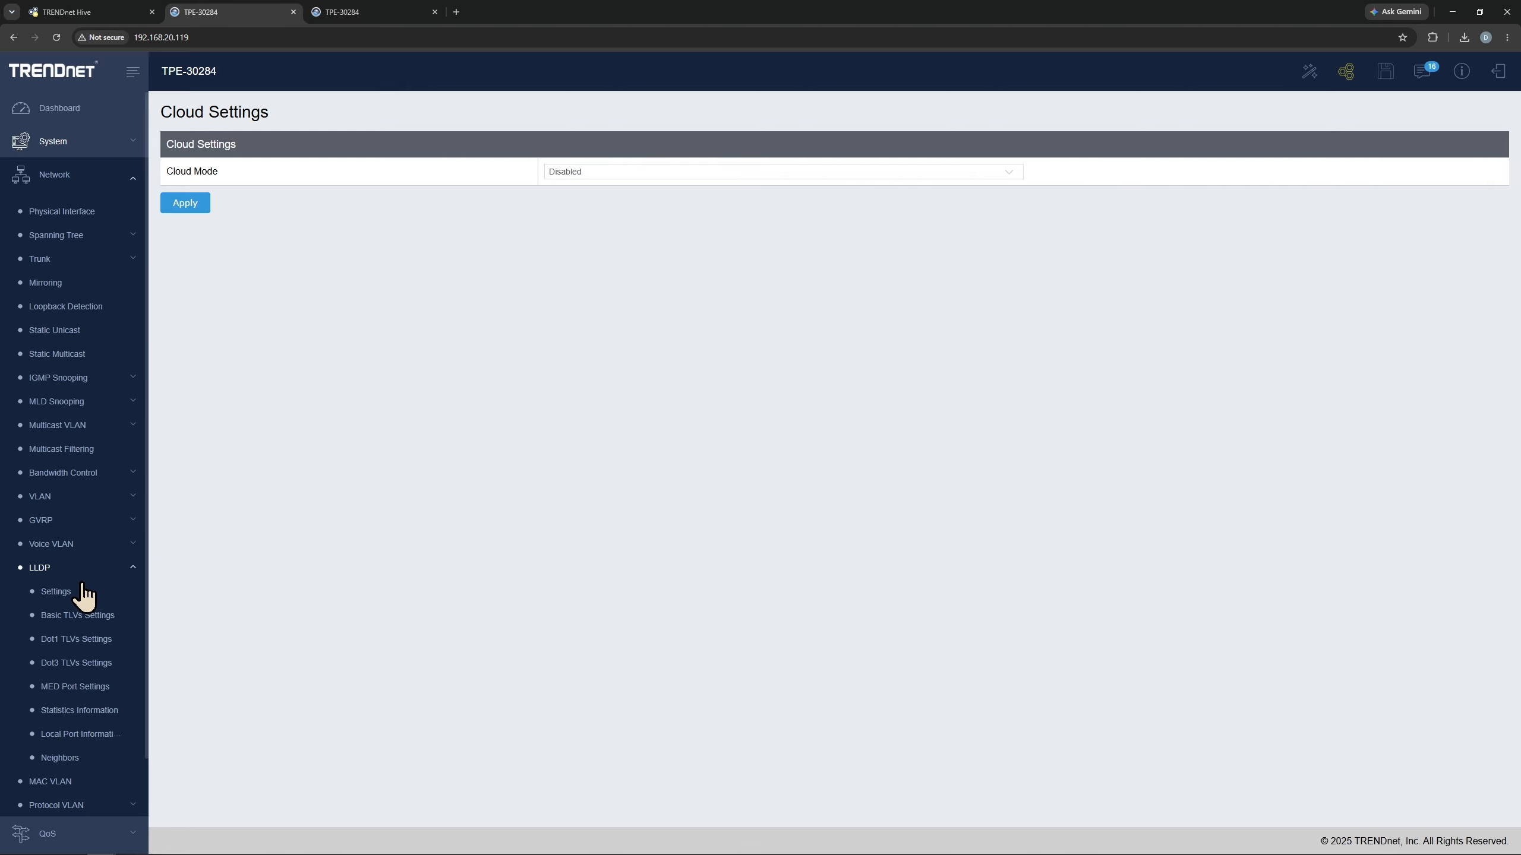
{"action": "left_click", "coordinate": [79, 593]}
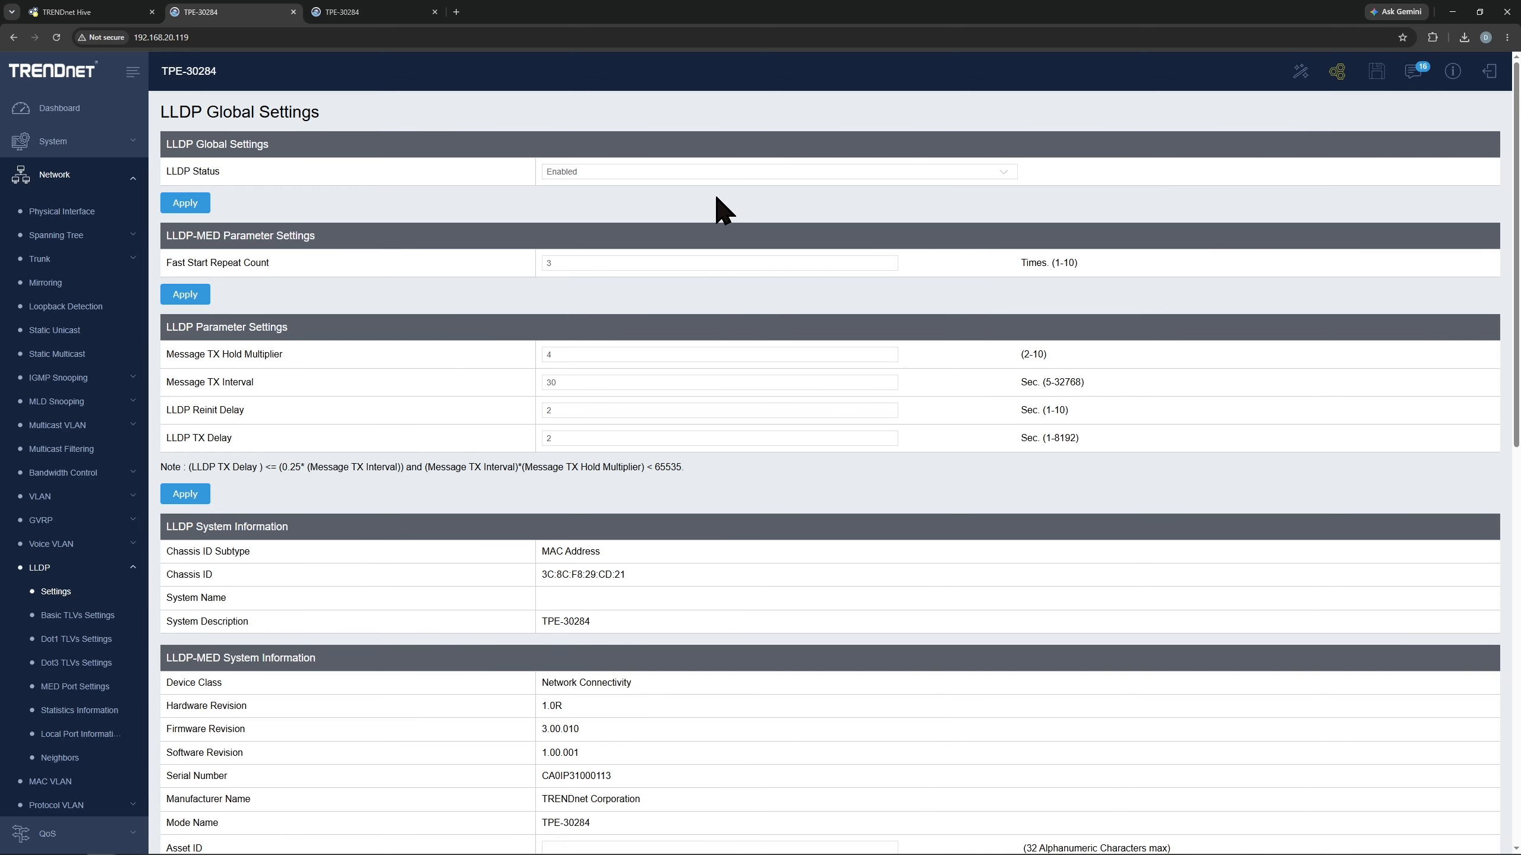
{"action": "left_click", "coordinate": [187, 204]}
- Set the switch's Cloud Mode back to Enabled in the Cloud Settings and apply it
{"action": "left_click", "coordinate": [1340, 76]}
{"action": "left_click", "coordinate": [695, 173]}
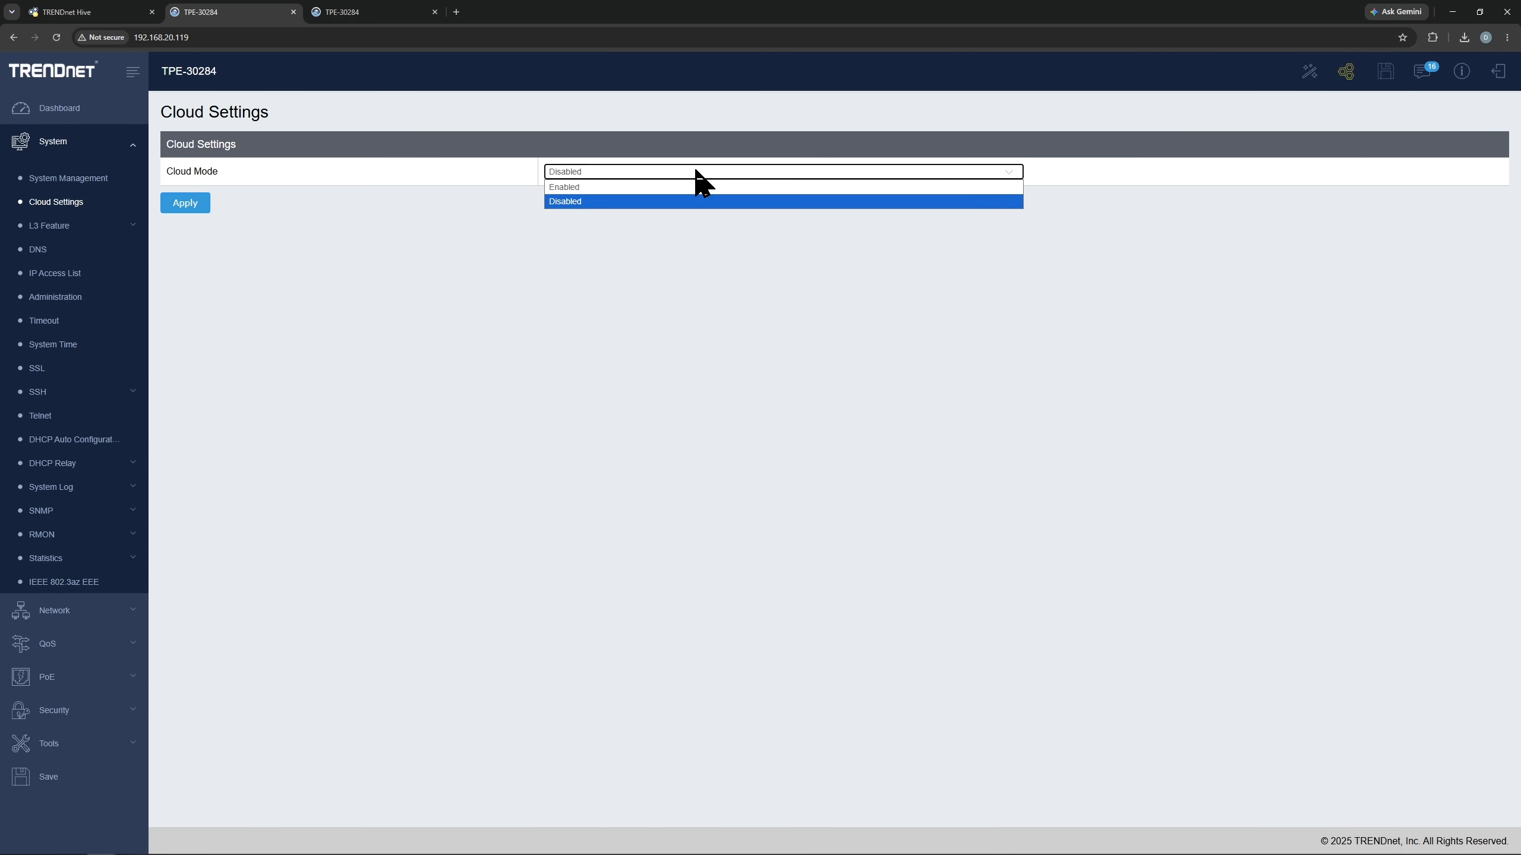
{"action": "left_click", "coordinate": [579, 188]}
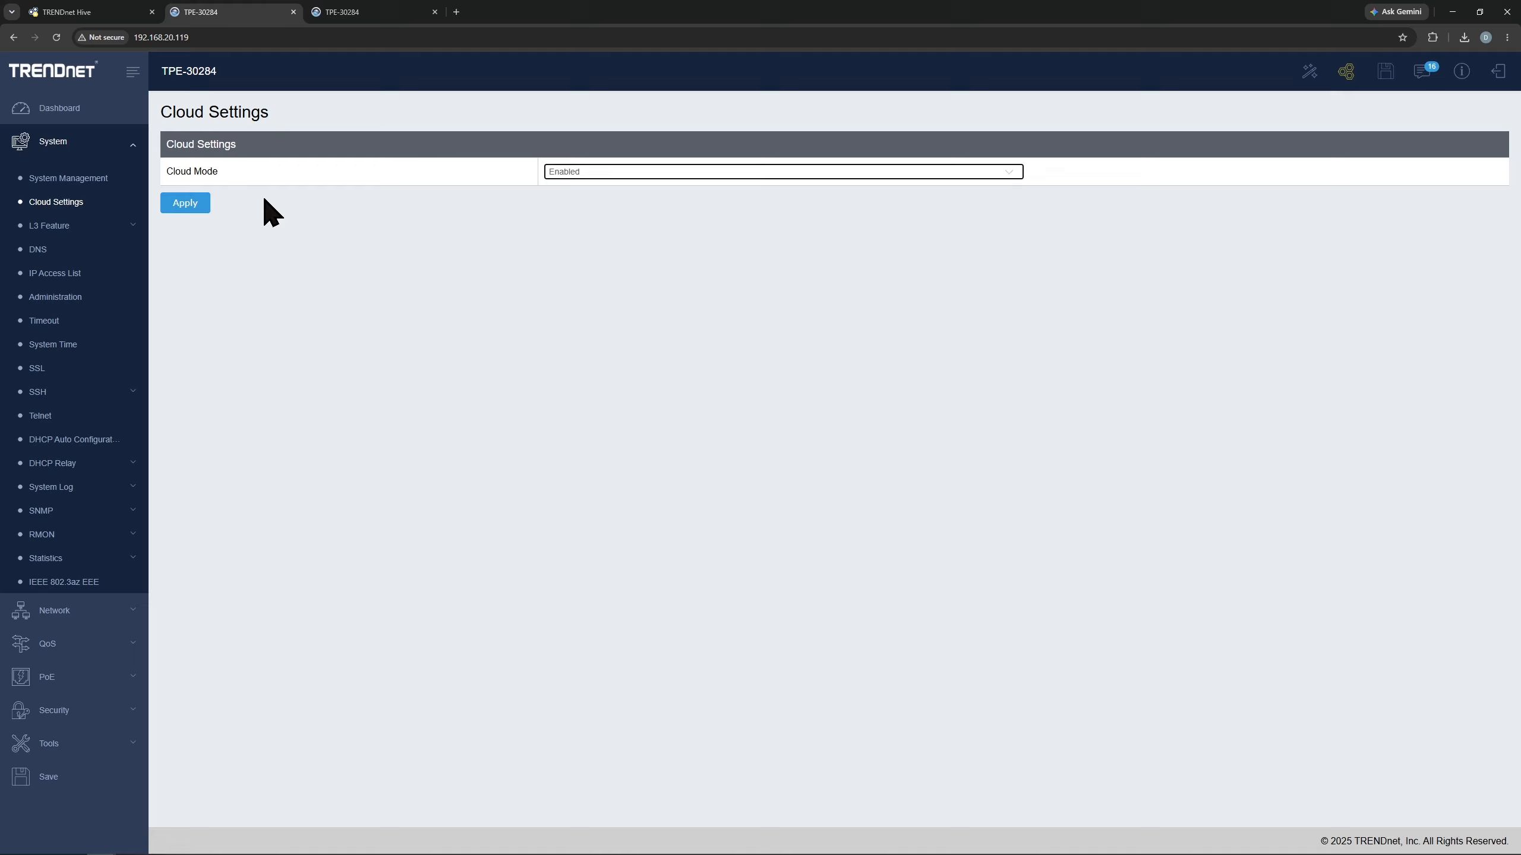
{"action": "left_click", "coordinate": [180, 204]}
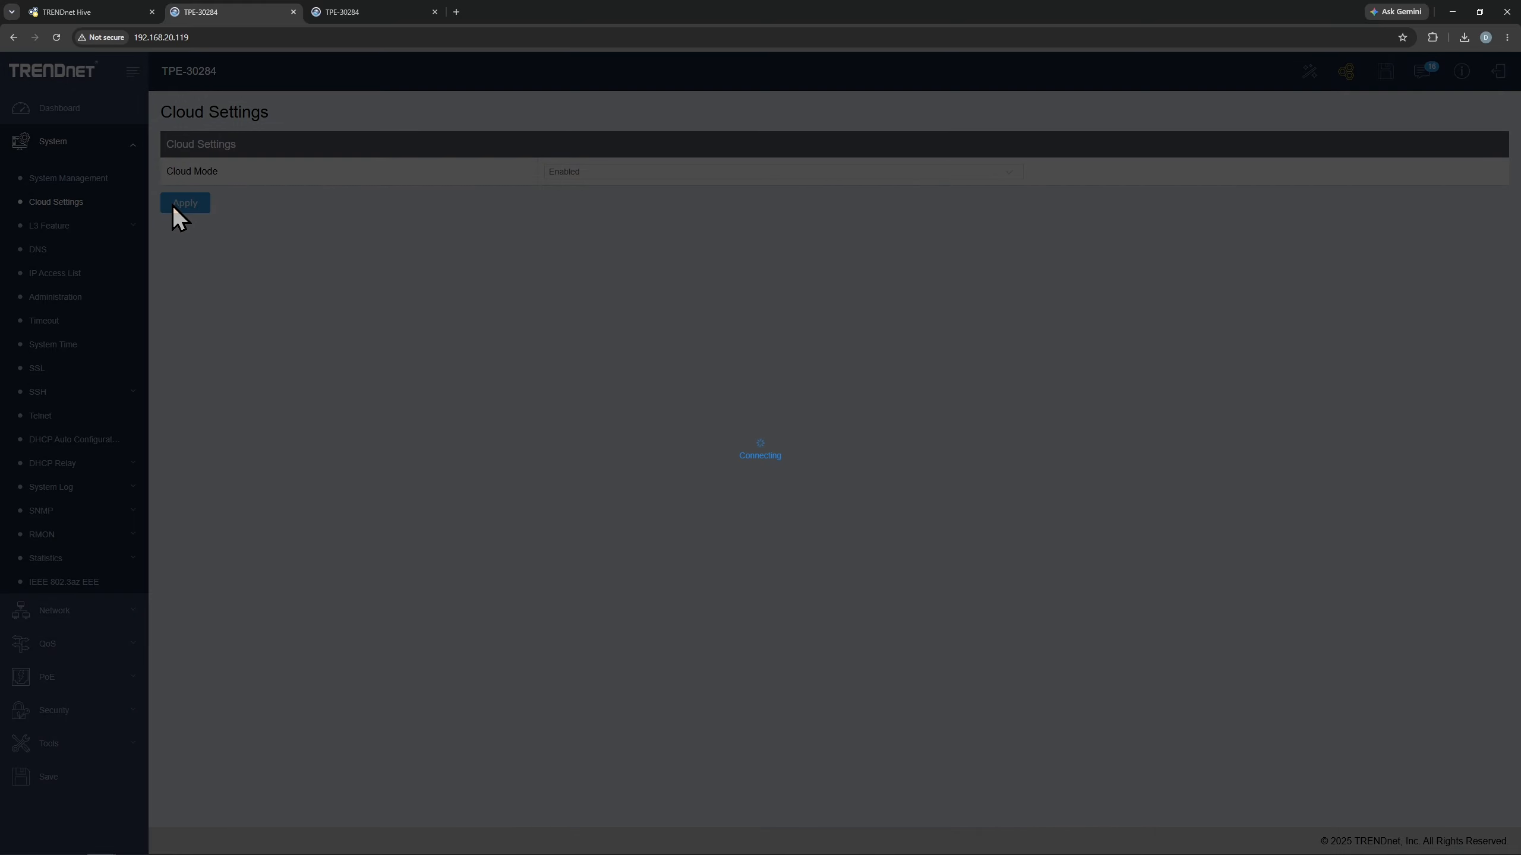
- Return to TRENDnet Hive and view the Connected Devices list of the TPE-30284
{"action": "key", "text": "ctrl+w"}
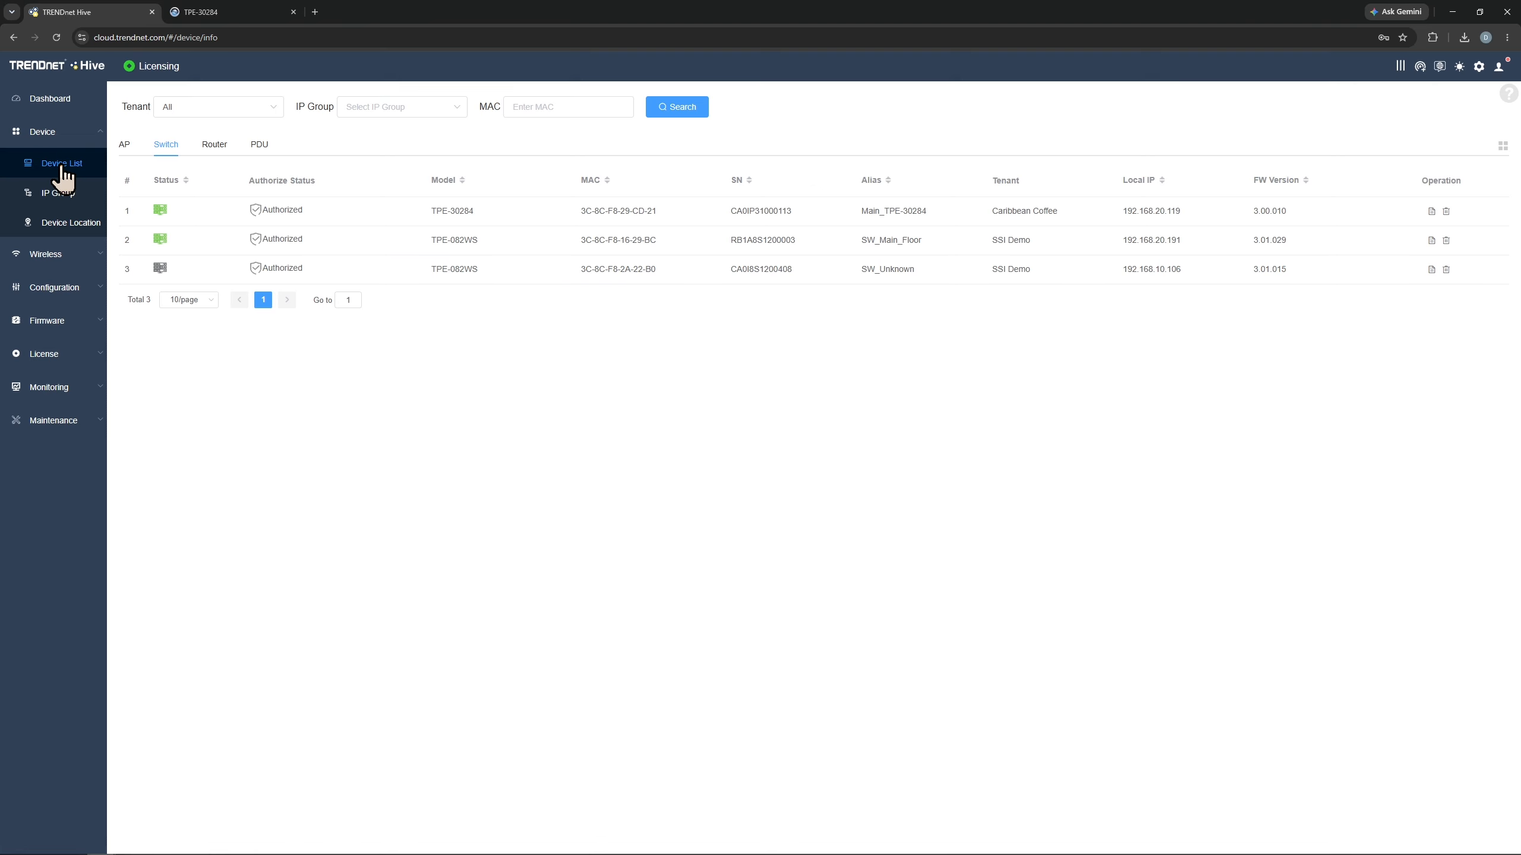
{"action": "left_click", "coordinate": [1431, 211]}
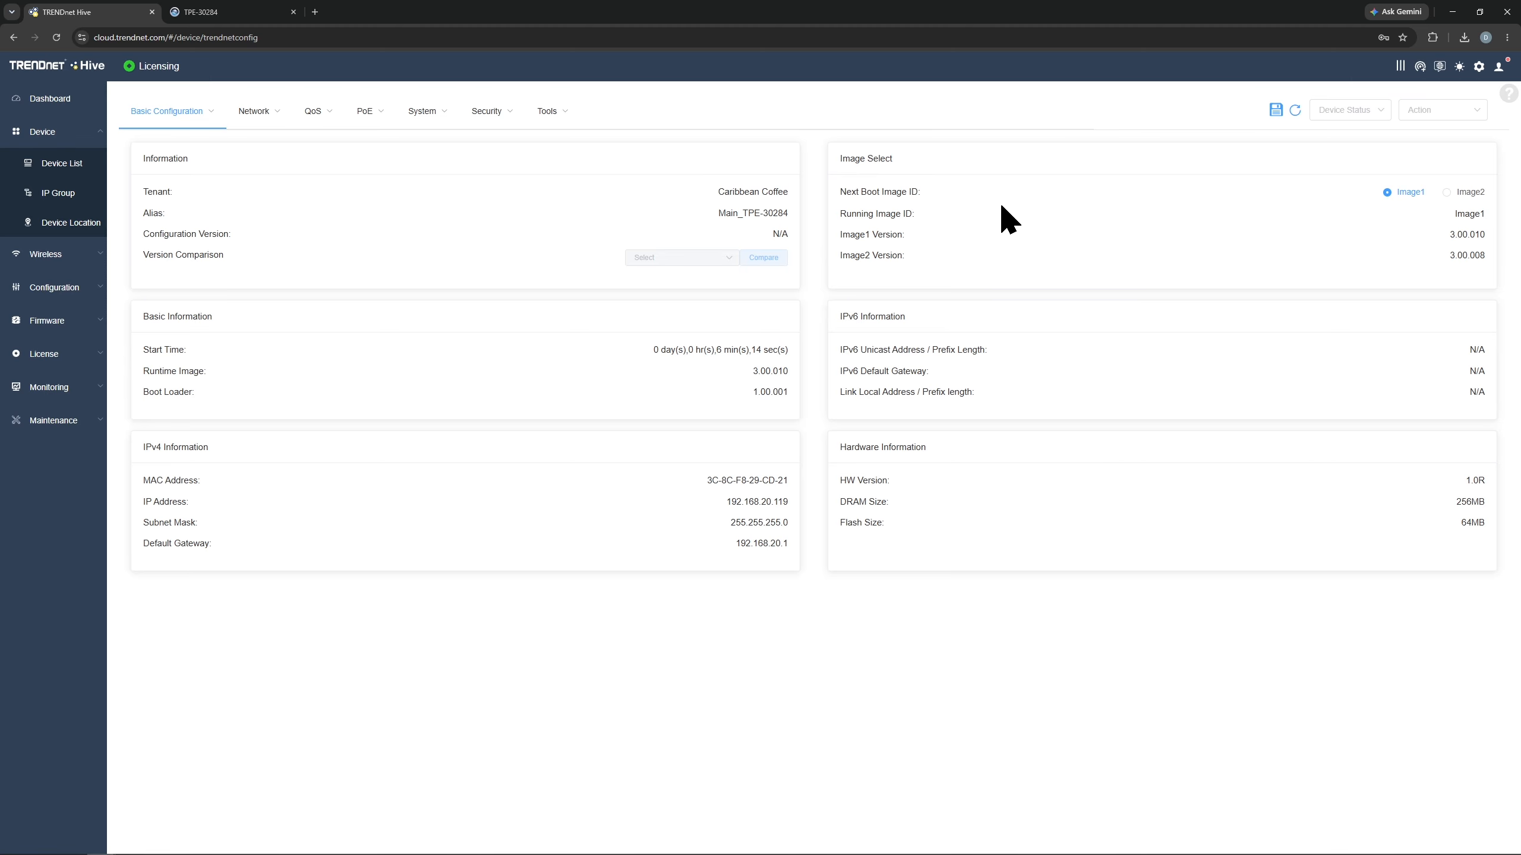
{"action": "mouse_move", "coordinate": [198, 120]}
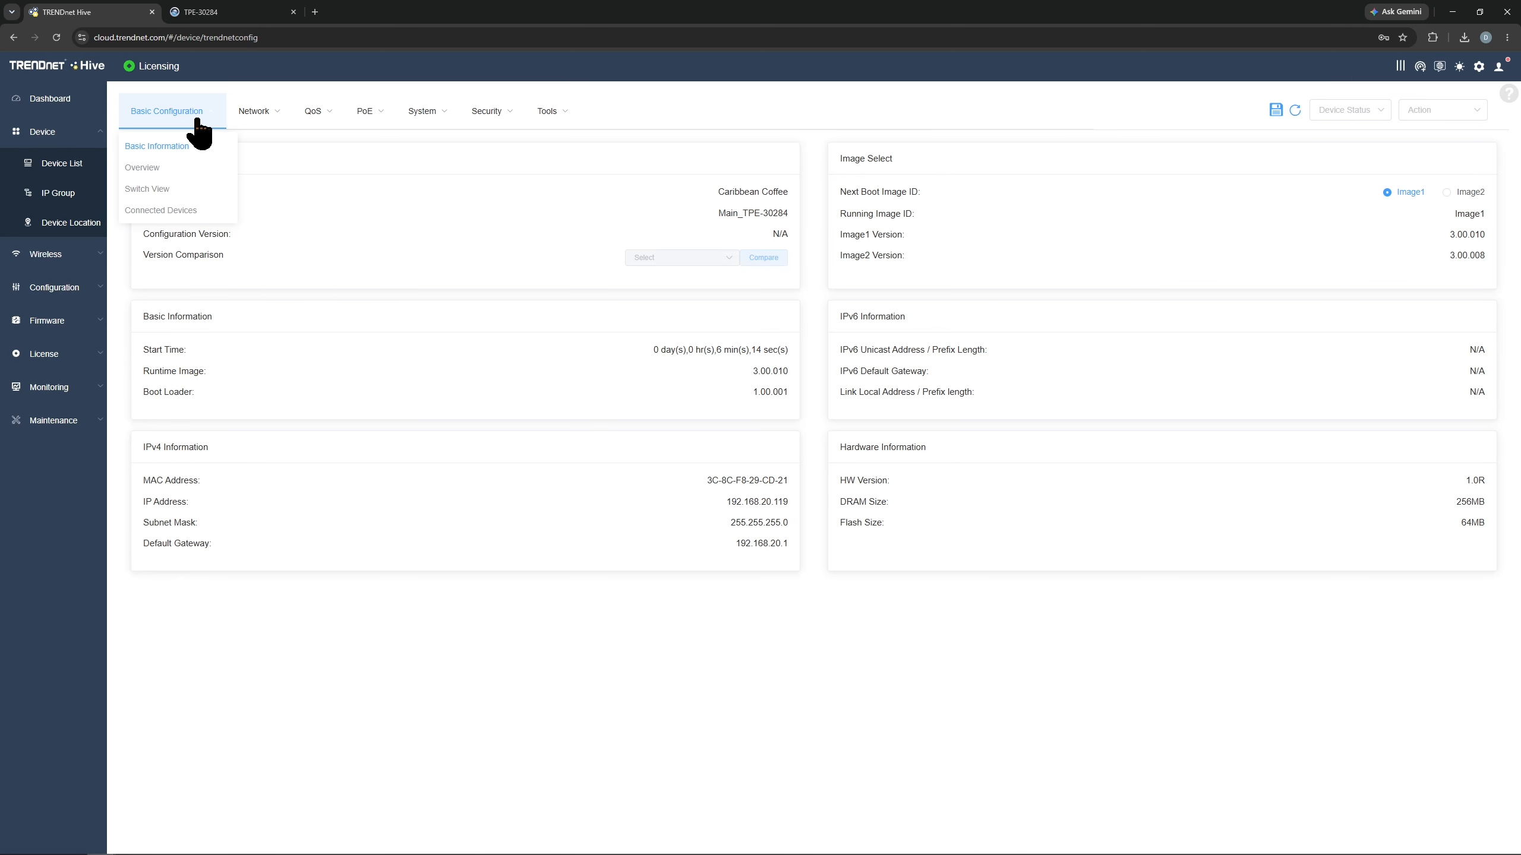
{"action": "left_click", "coordinate": [170, 210]}
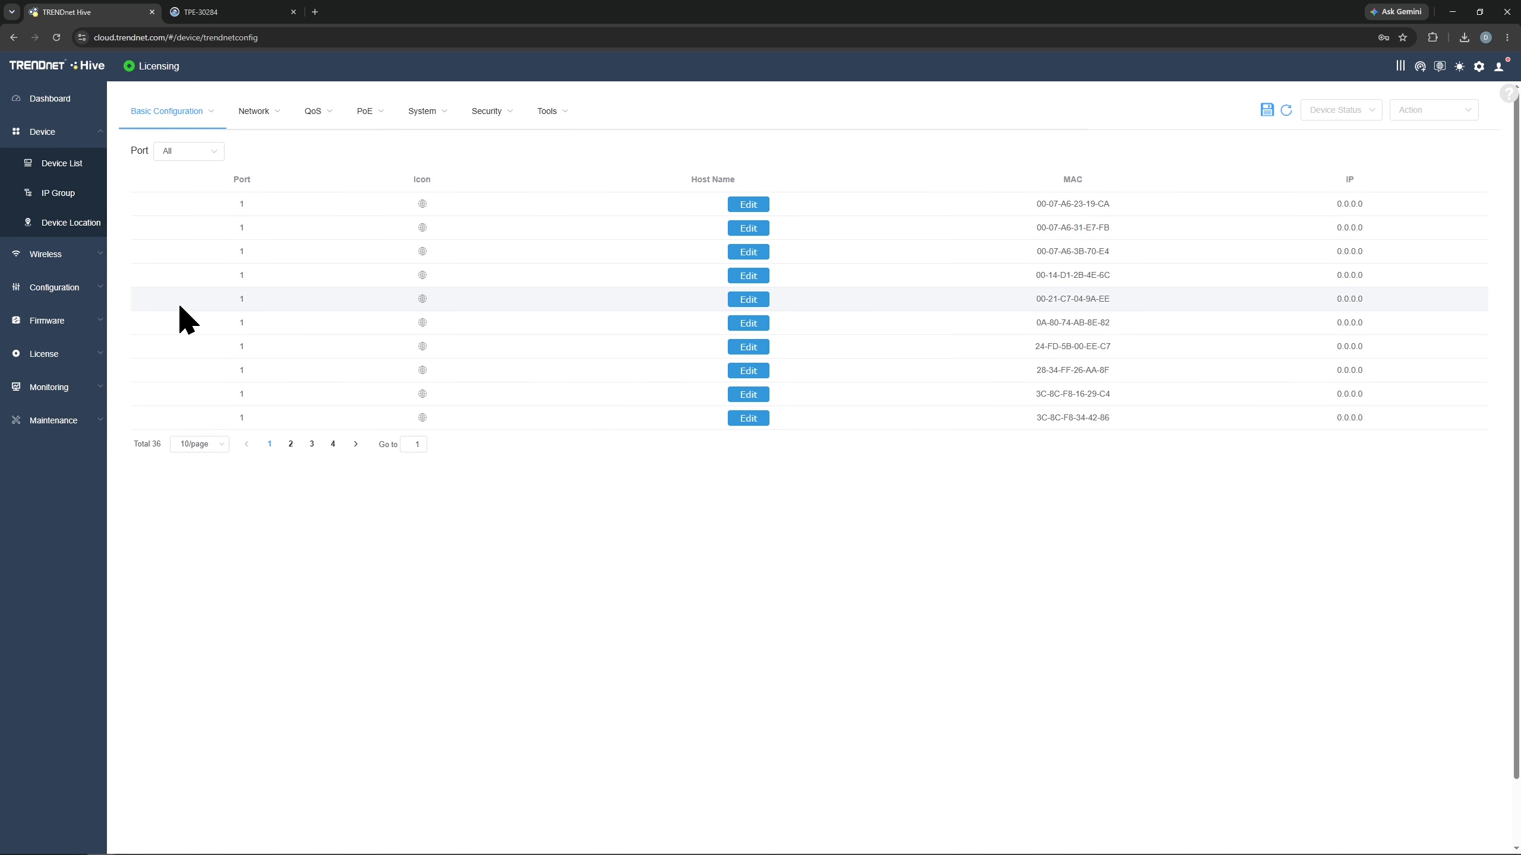
- Leave the switch configuration for the dashboard, confirming the unsaved-changes notice, and open the Caribbean Coffee tenant's network topology
{"action": "left_click", "coordinate": [63, 96]}
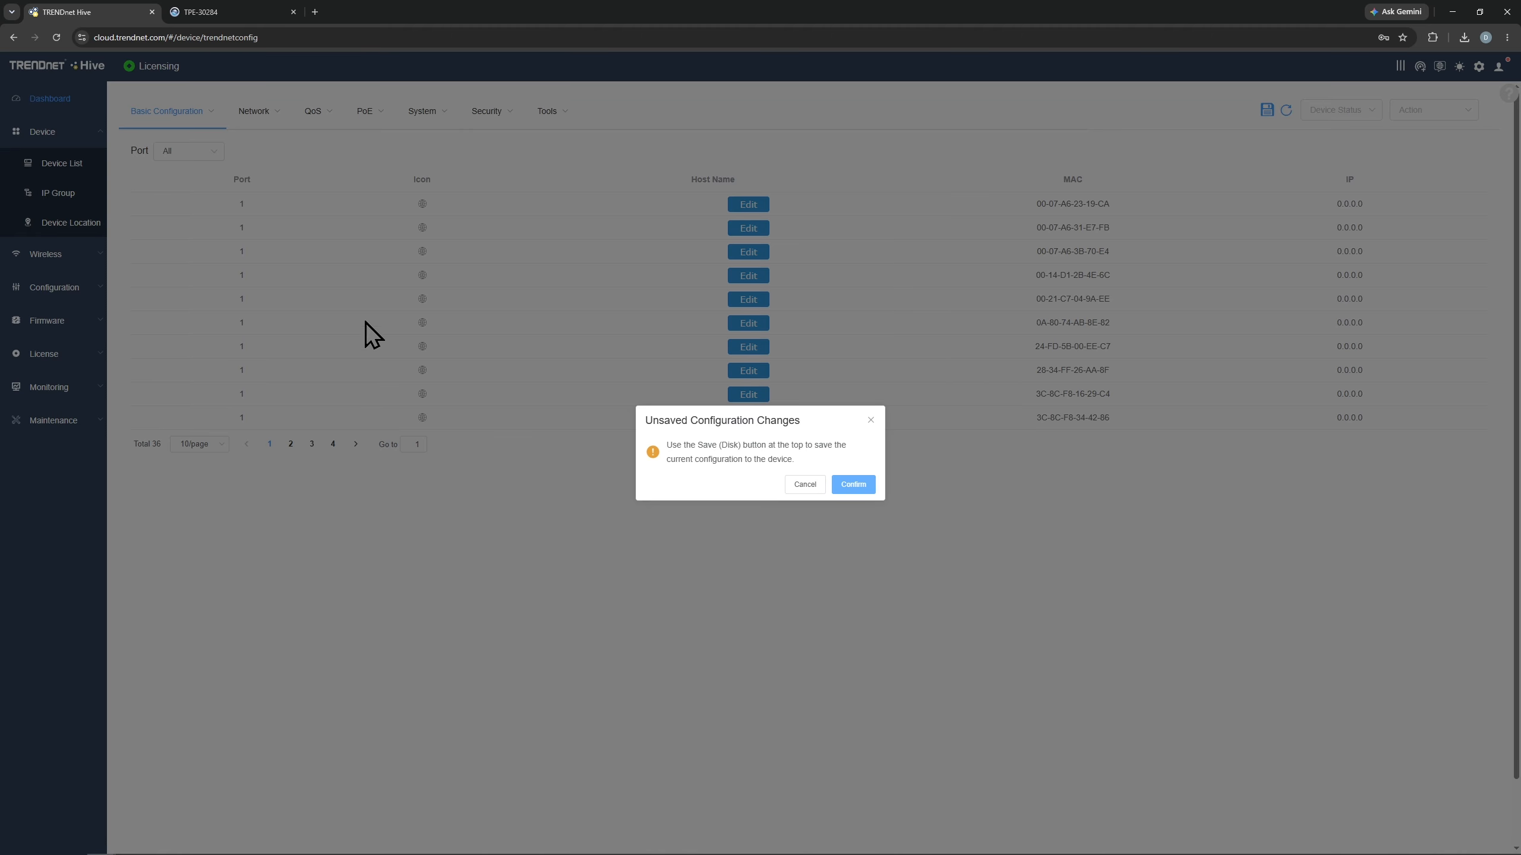
{"action": "left_click", "coordinate": [850, 484]}
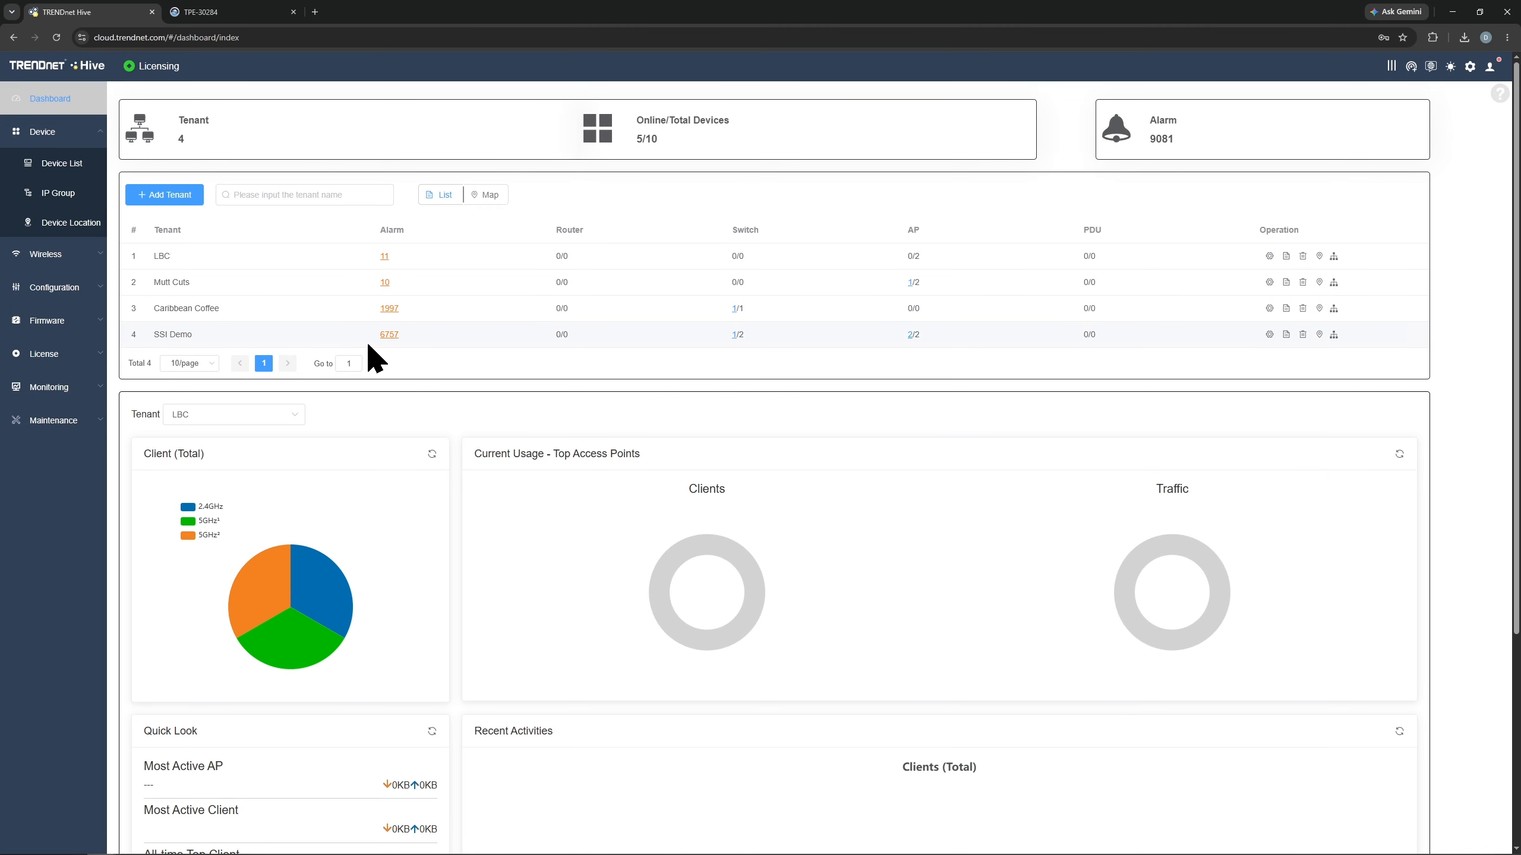
{"action": "left_click", "coordinate": [1334, 309]}
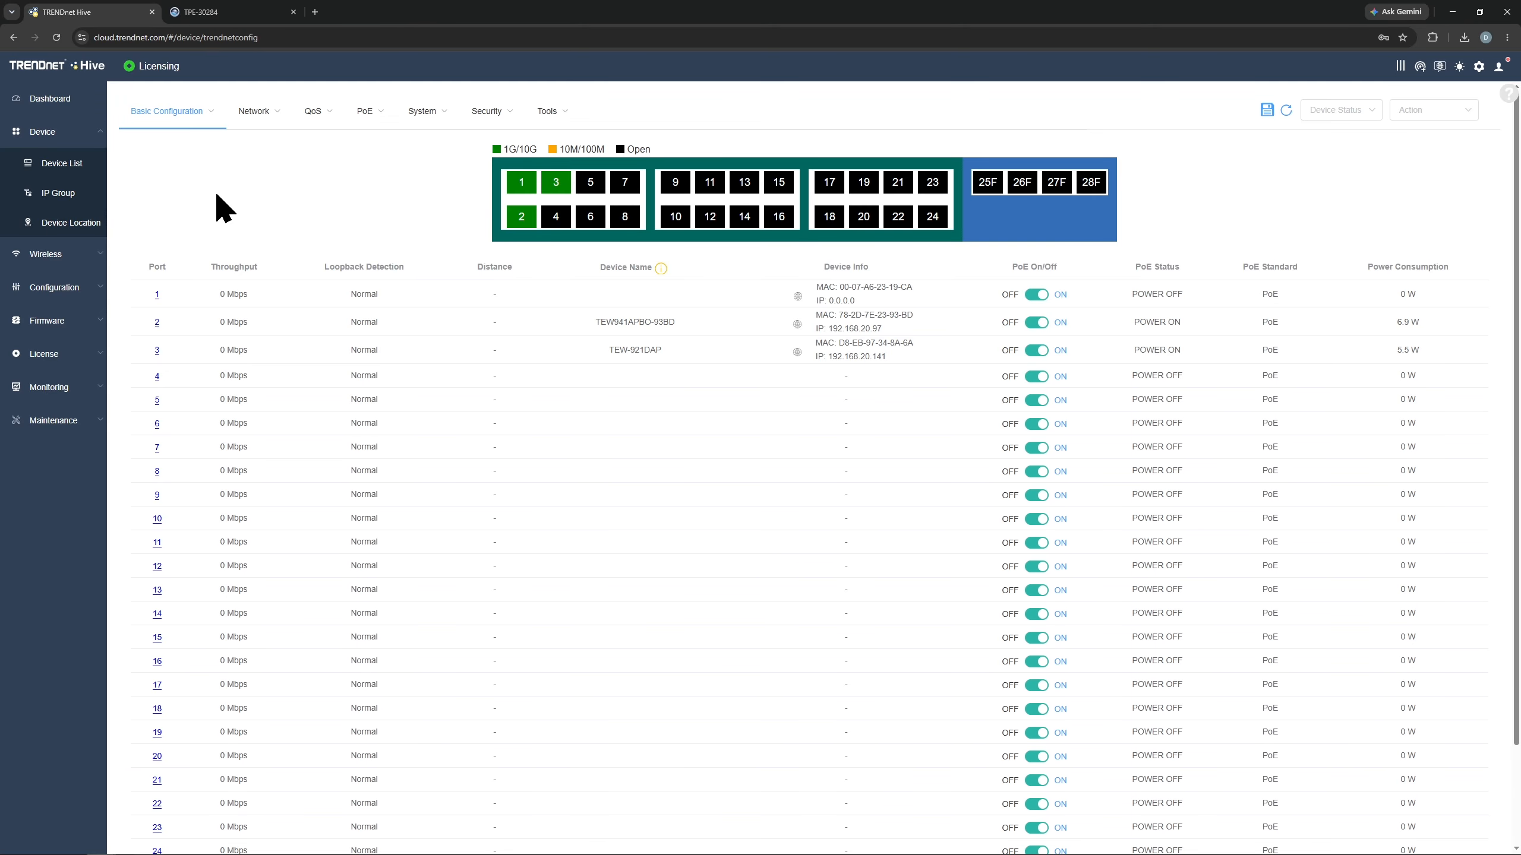
- Review the switch's Power over Ethernet port settings and its PD Alive table
{"action": "mouse_move", "coordinate": [382, 124]}
{"action": "left_click", "coordinate": [399, 146]}
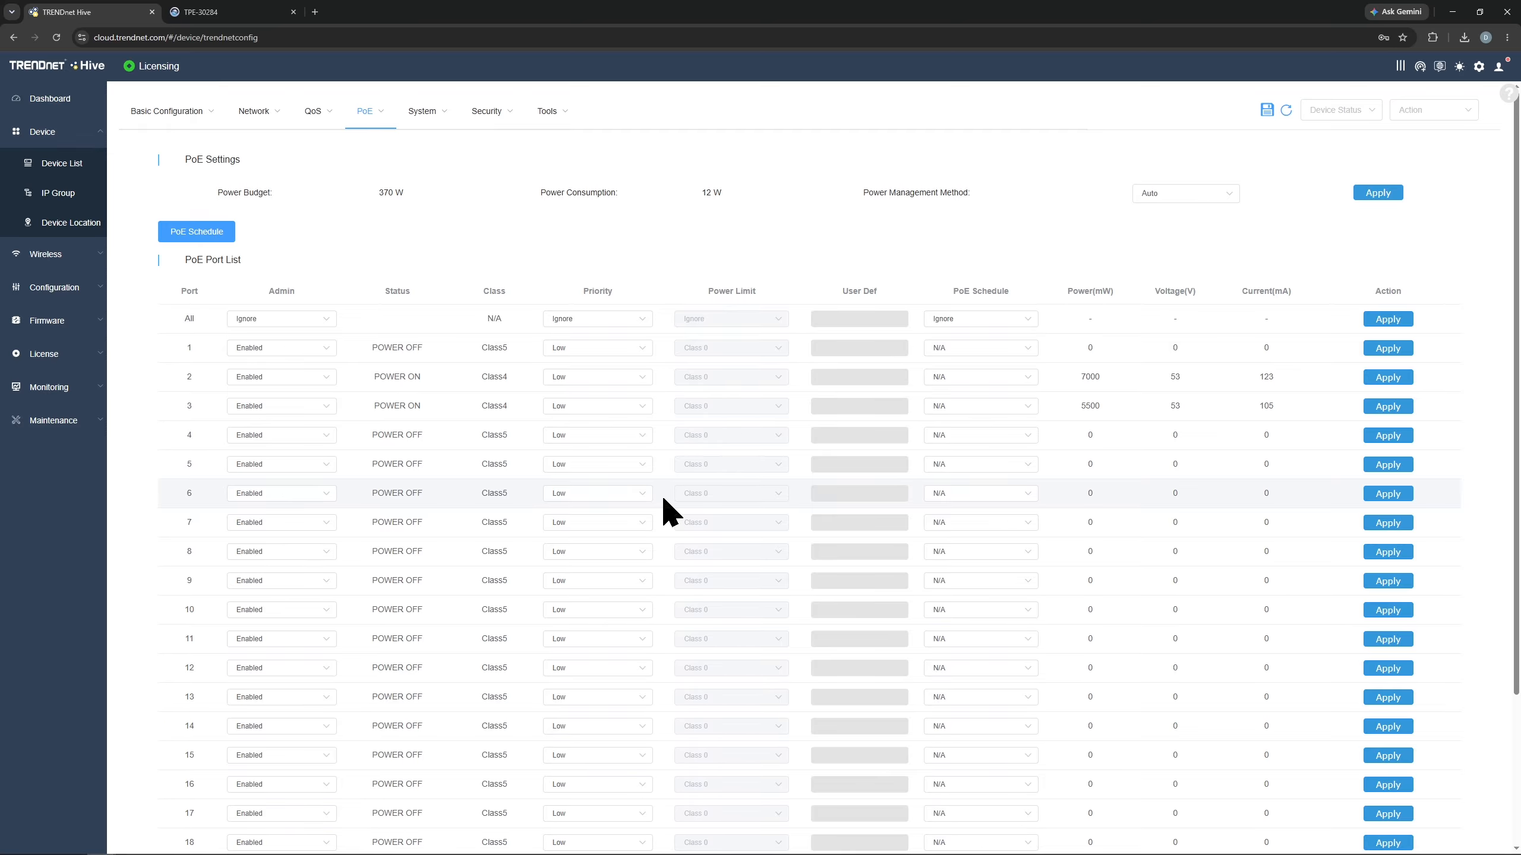
{"action": "mouse_move", "coordinate": [366, 115]}
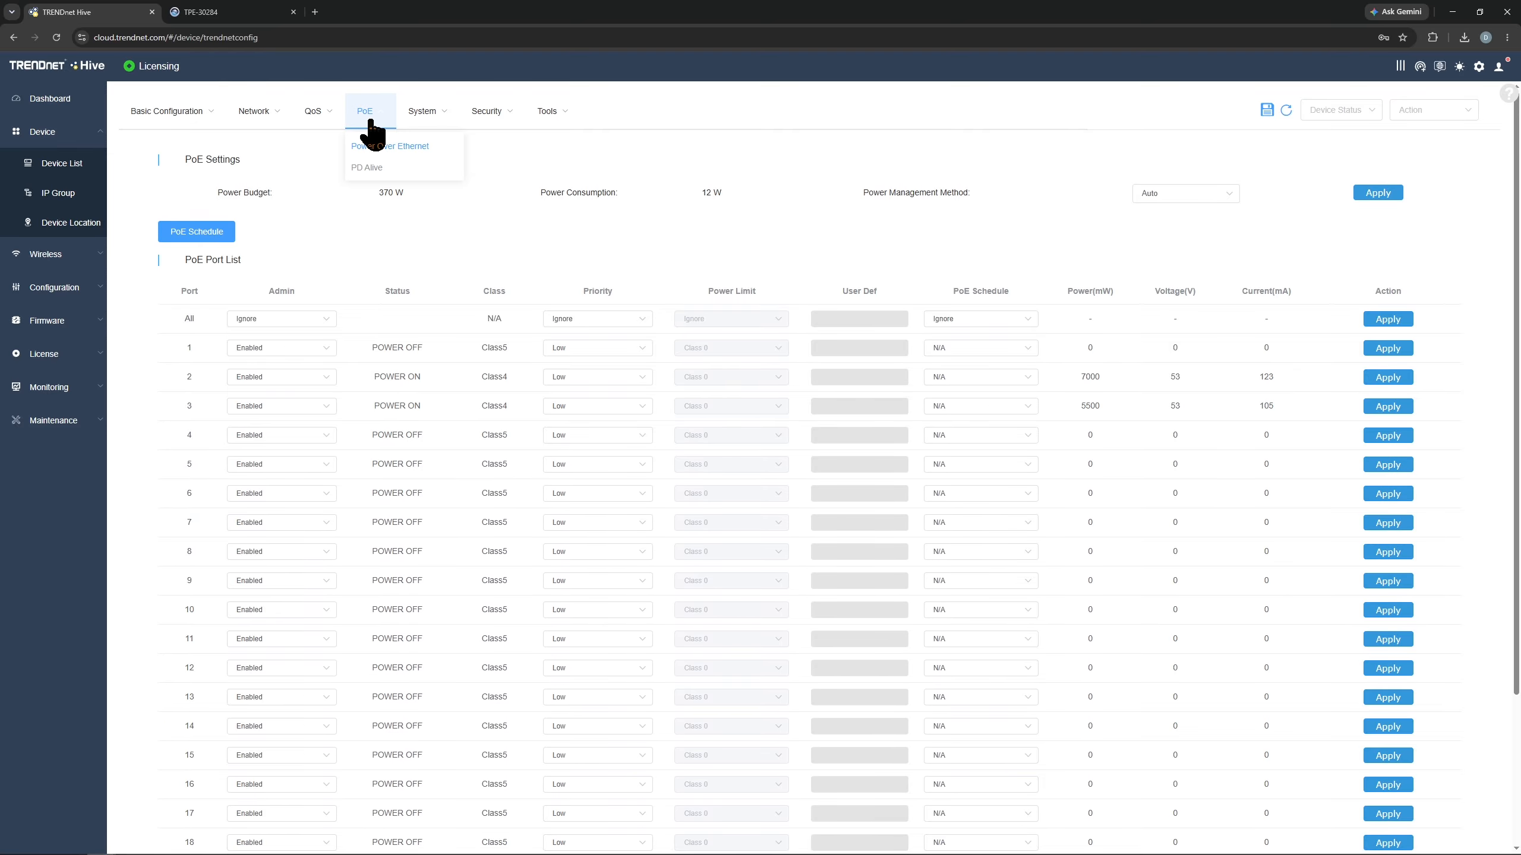
{"action": "left_click", "coordinate": [393, 170]}
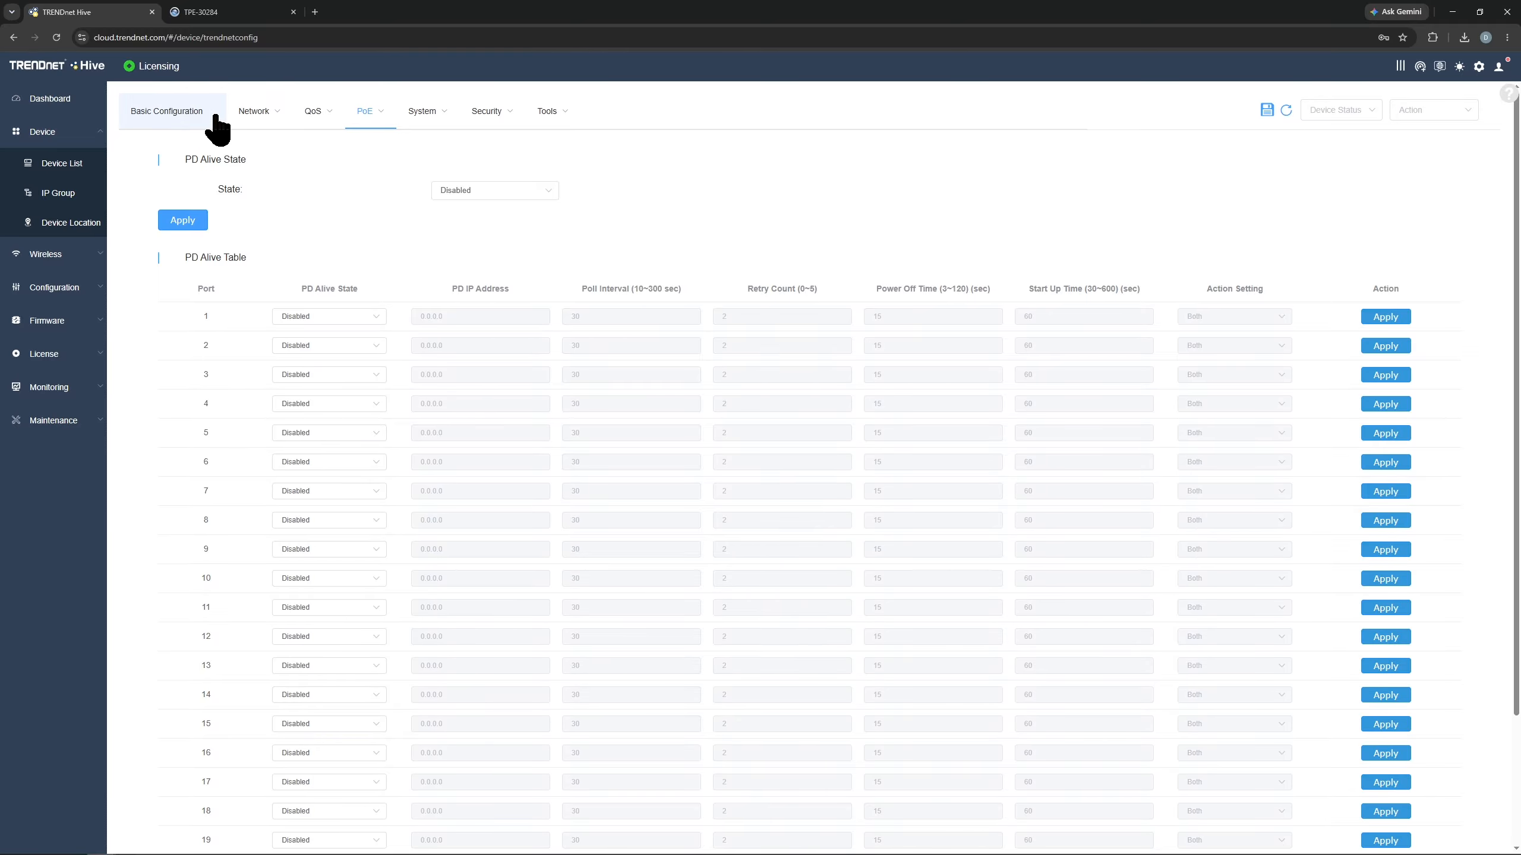
- Copy the IP address 192.168.20.141 of the TEW-921DAP on port 3 from the Switch View
{"action": "mouse_move", "coordinate": [210, 114]}
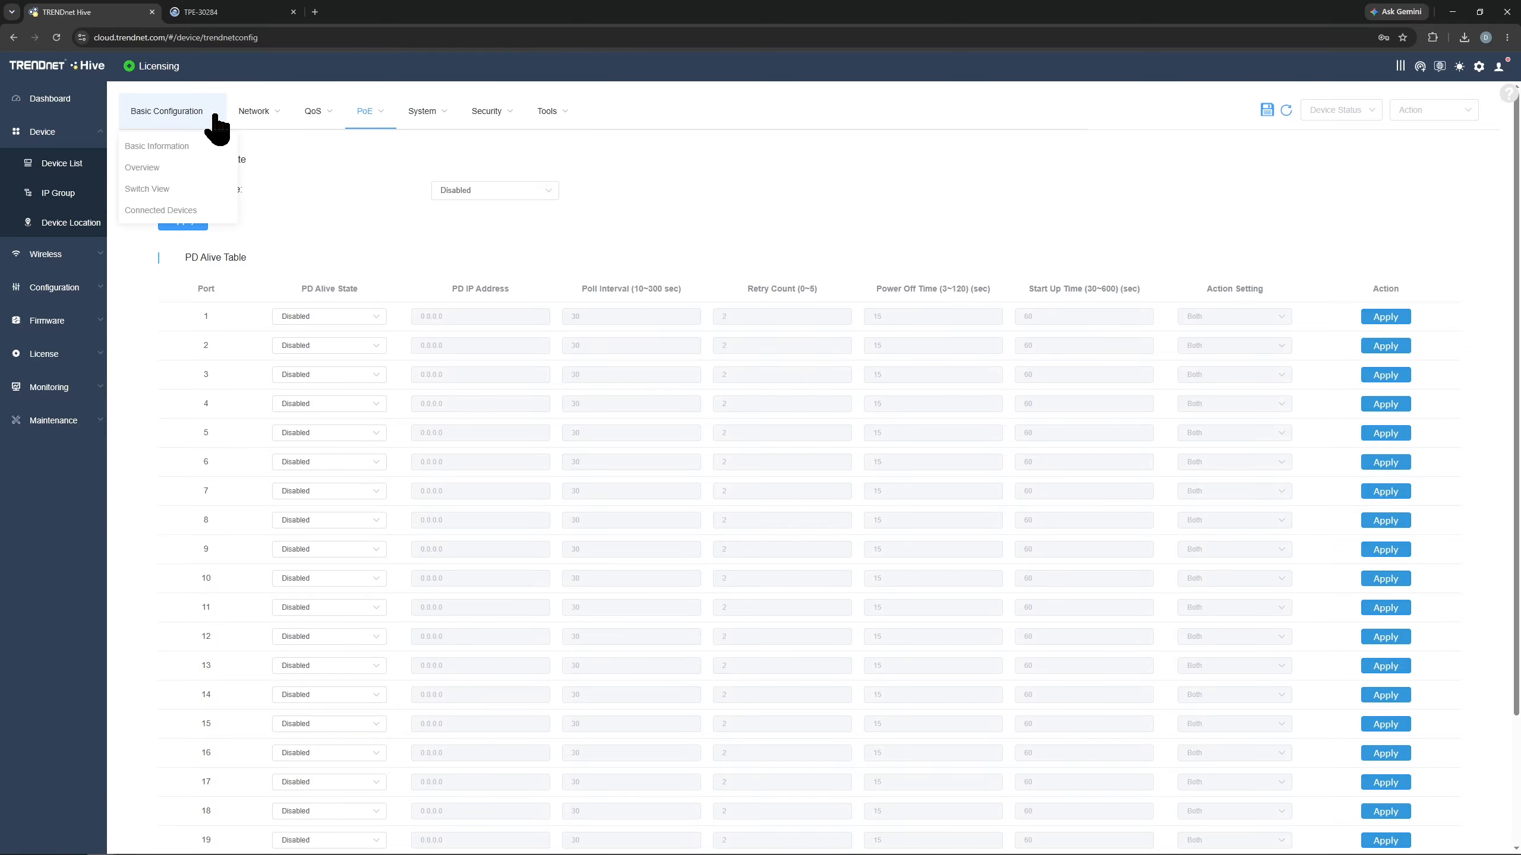
{"action": "left_click", "coordinate": [174, 198]}
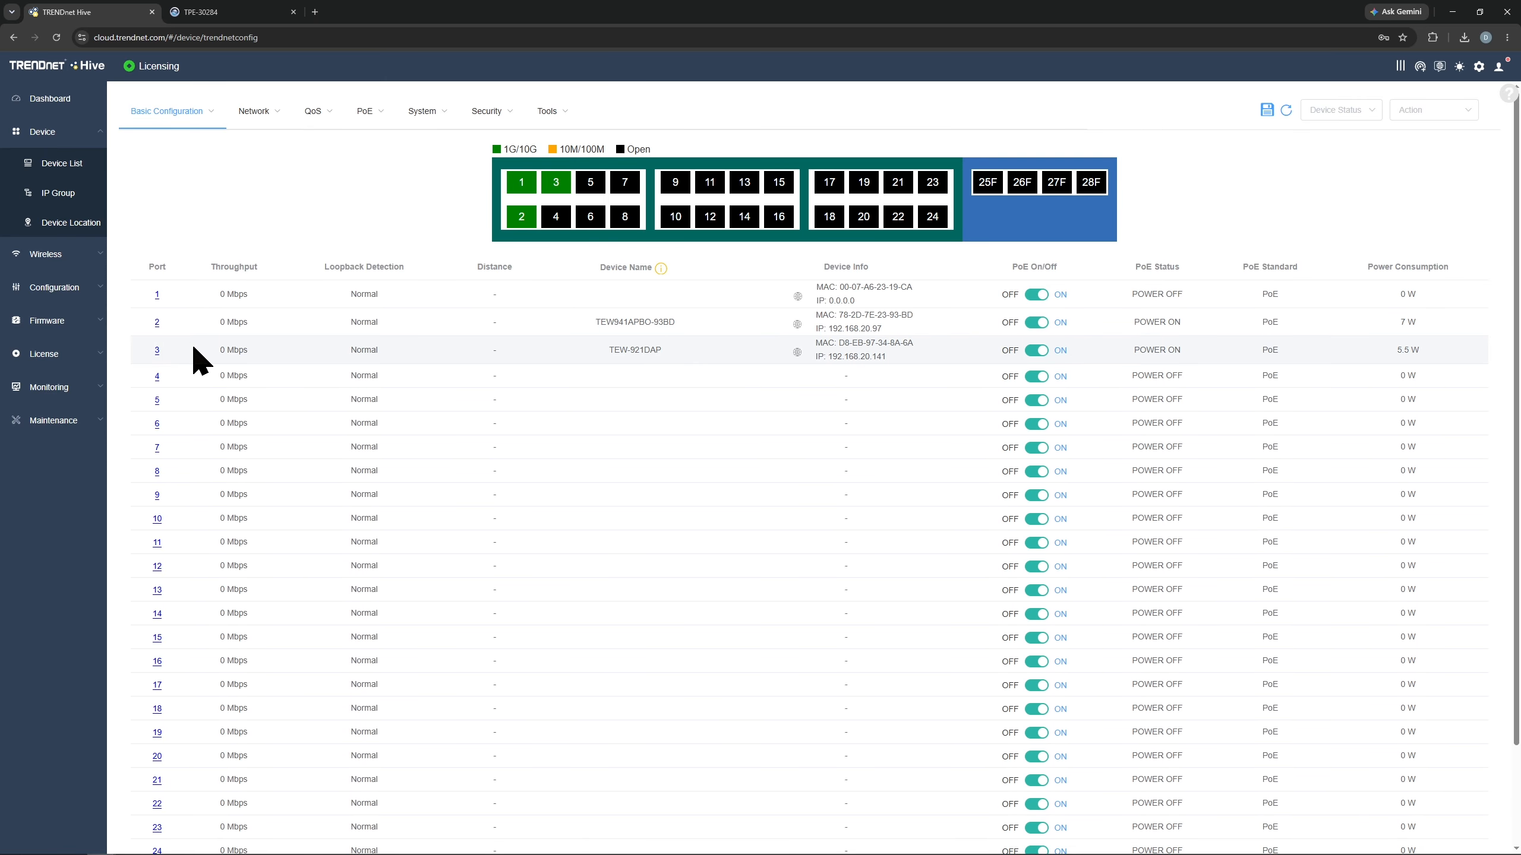
{"action": "left_click_drag", "start_coordinate": [889, 355], "coordinate": [829, 358]}
{"action": "right_click", "coordinate": [836, 359]}
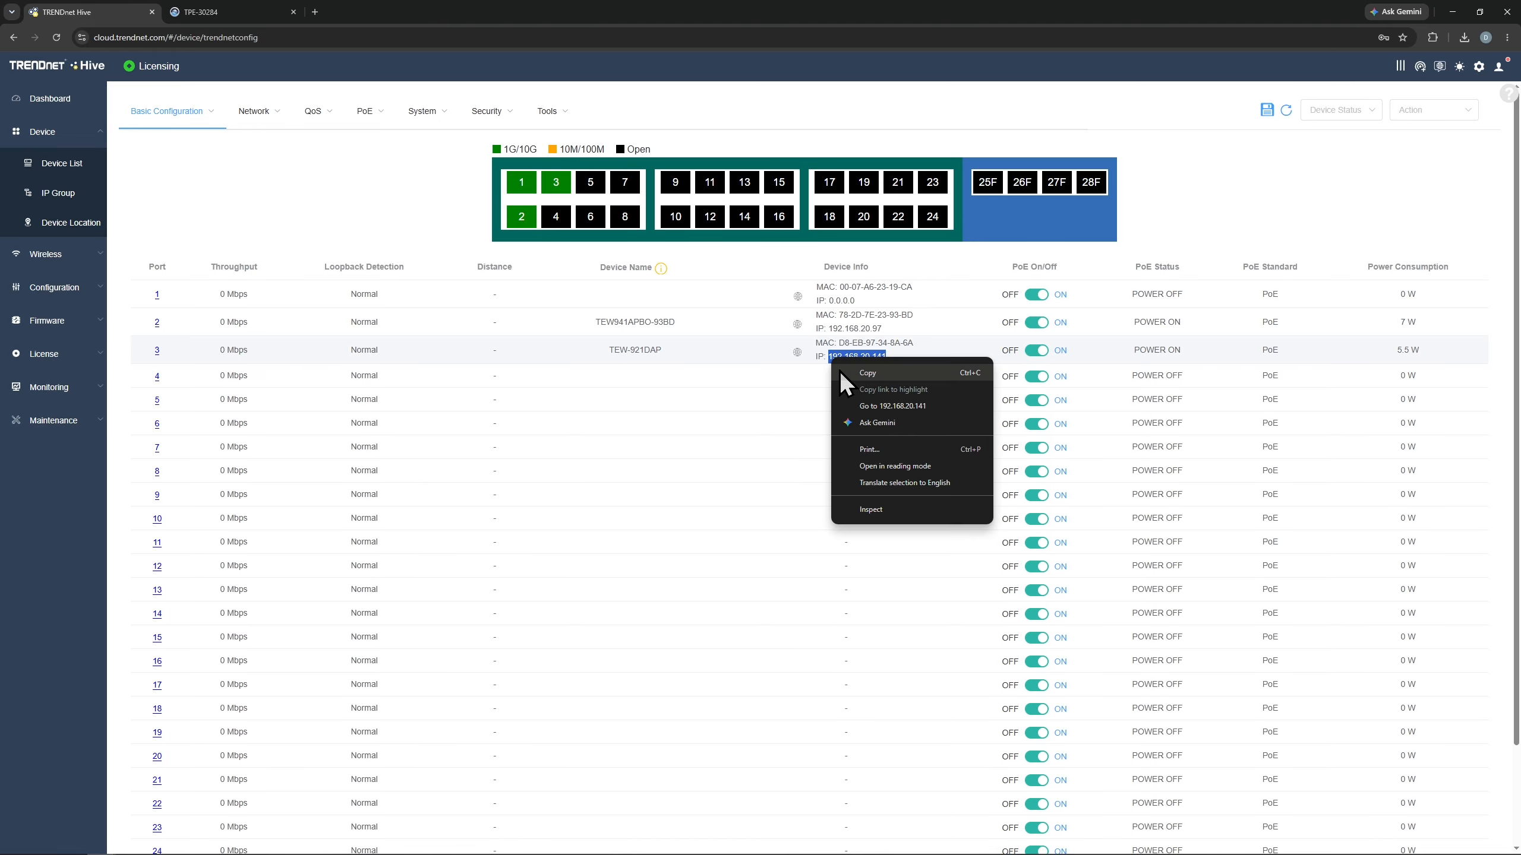
{"action": "left_click", "coordinate": [849, 368]}
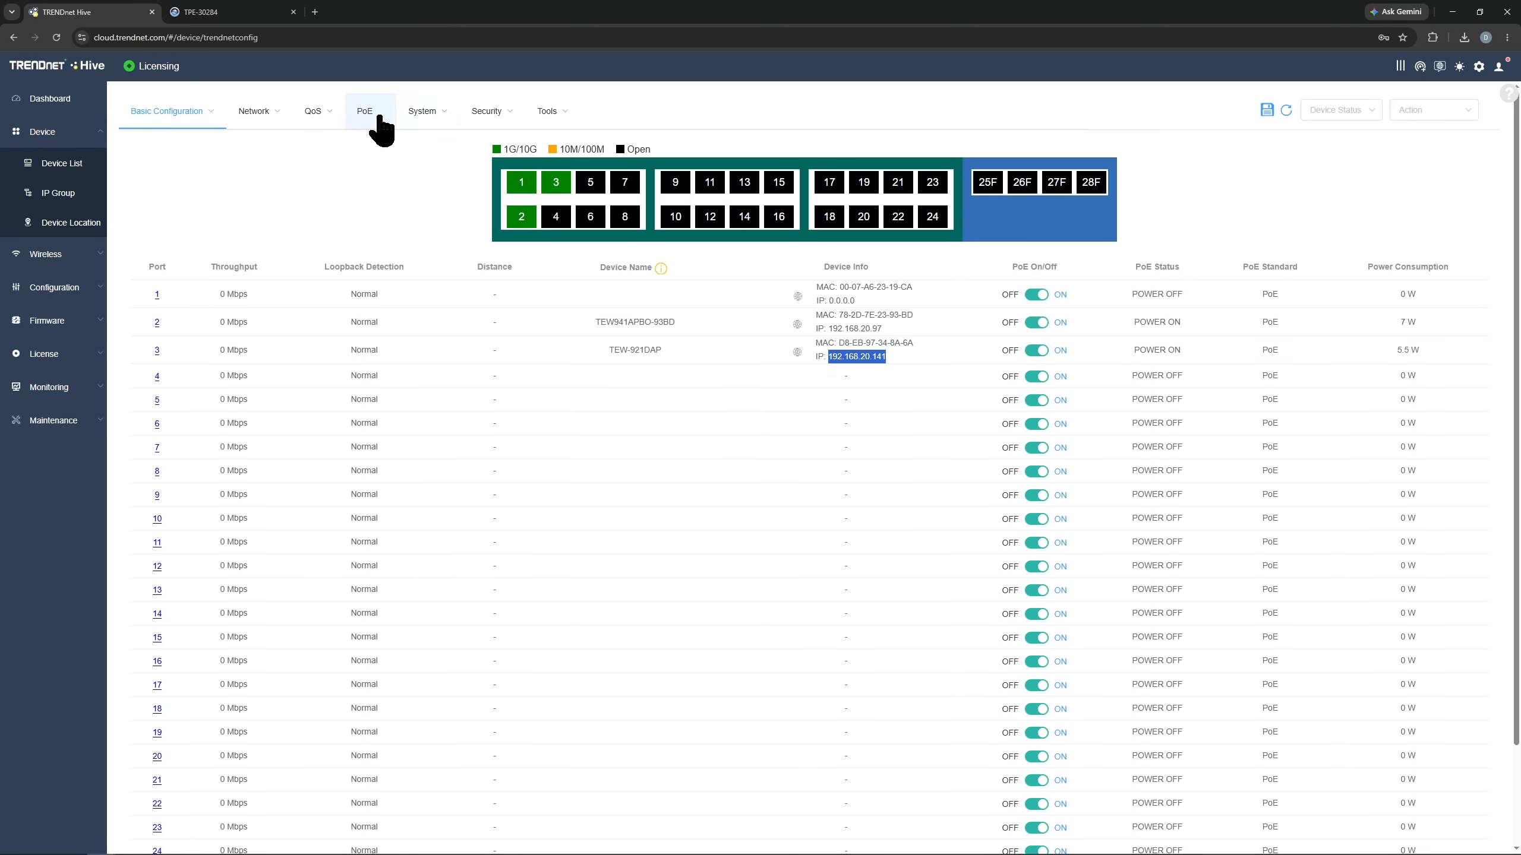
- Set the switch's PD Alive State to Enabled and apply it
{"action": "mouse_move", "coordinate": [366, 109]}
{"action": "left_click", "coordinate": [383, 166]}
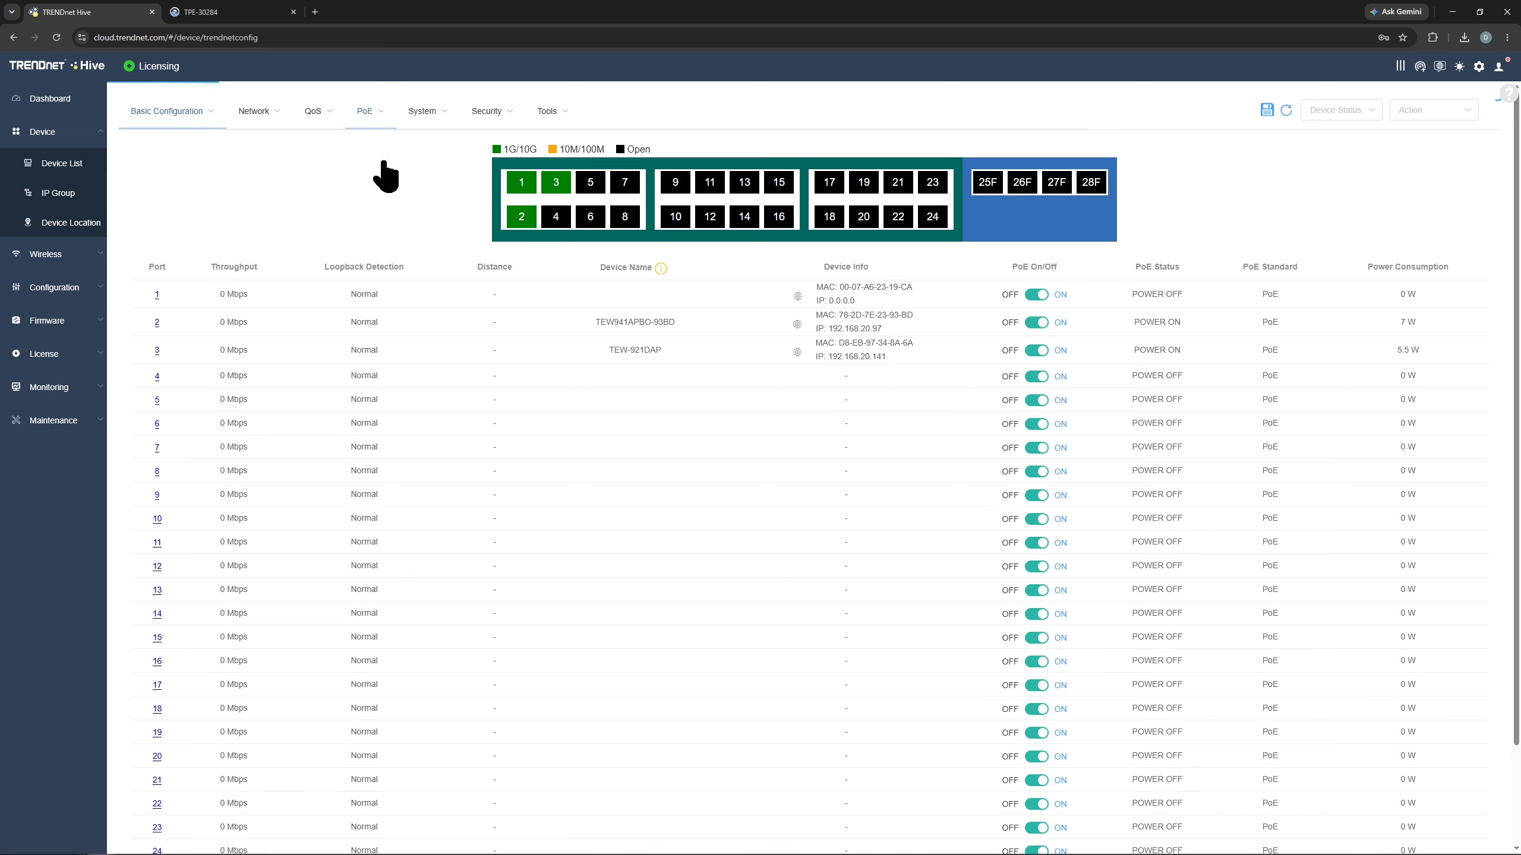
{"action": "left_click", "coordinate": [533, 191]}
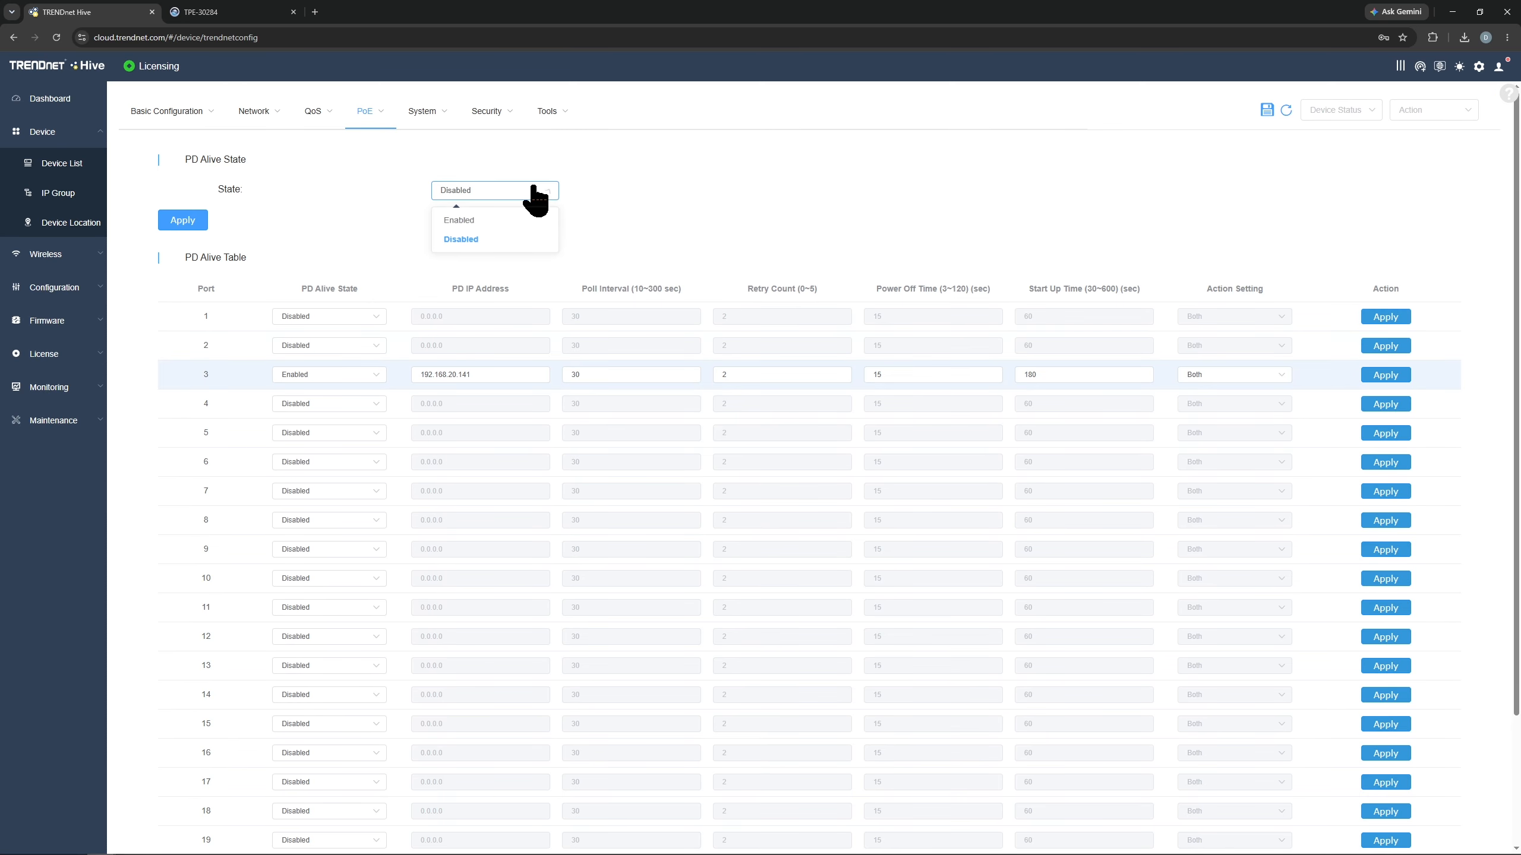
{"action": "left_click", "coordinate": [513, 220]}
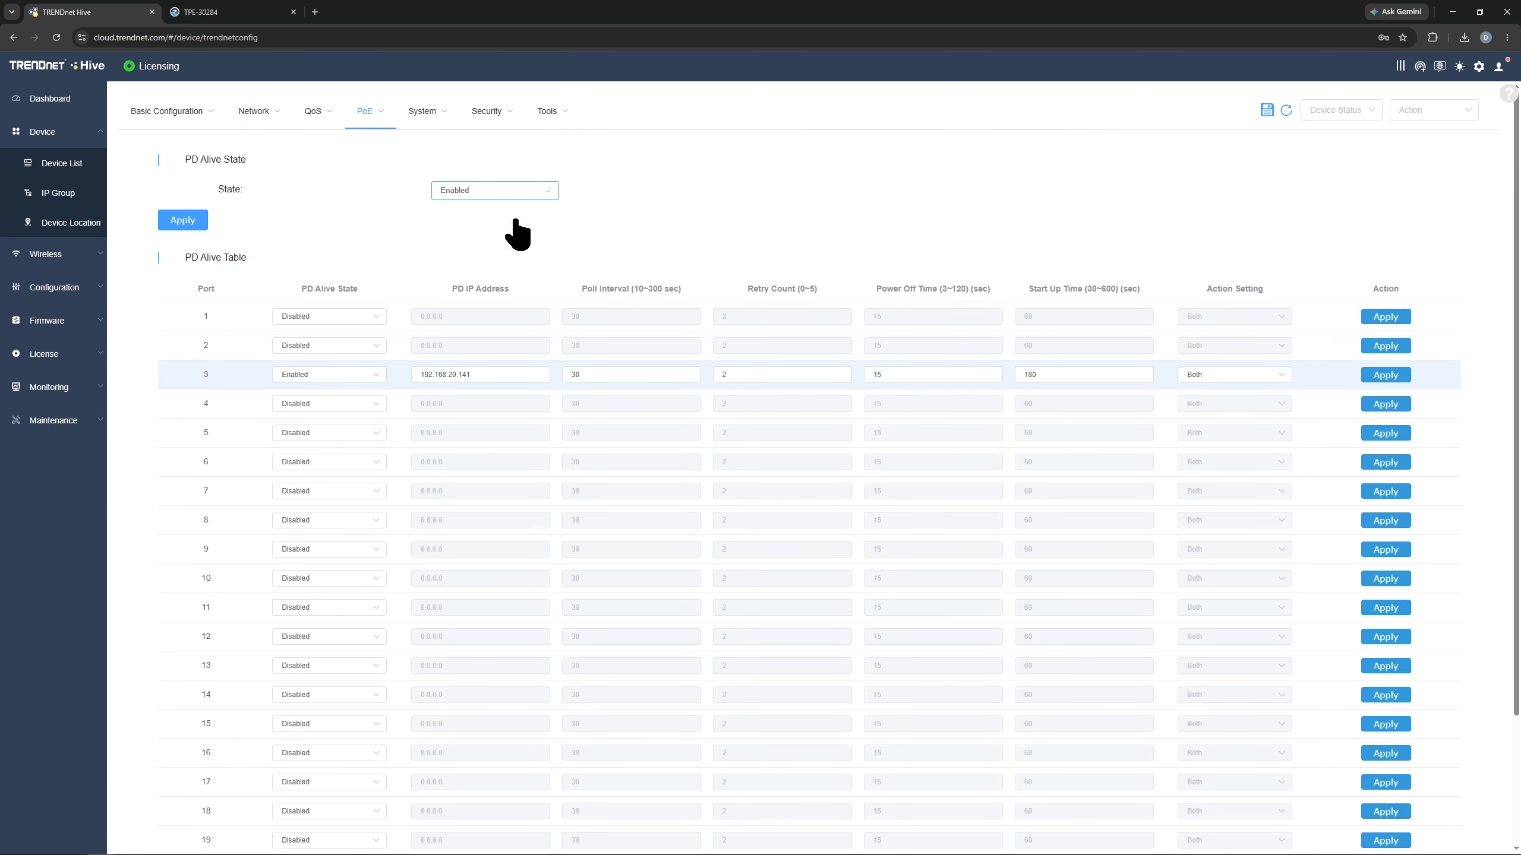
{"action": "left_click", "coordinate": [178, 221]}
- Enable PD Alive globally and on port 3, with PD IP address 192.168.20.141 and a start-up time of 180 seconds, and apply the port's row
{"action": "left_click", "coordinate": [357, 374]}
{"action": "left_click", "coordinate": [349, 400]}
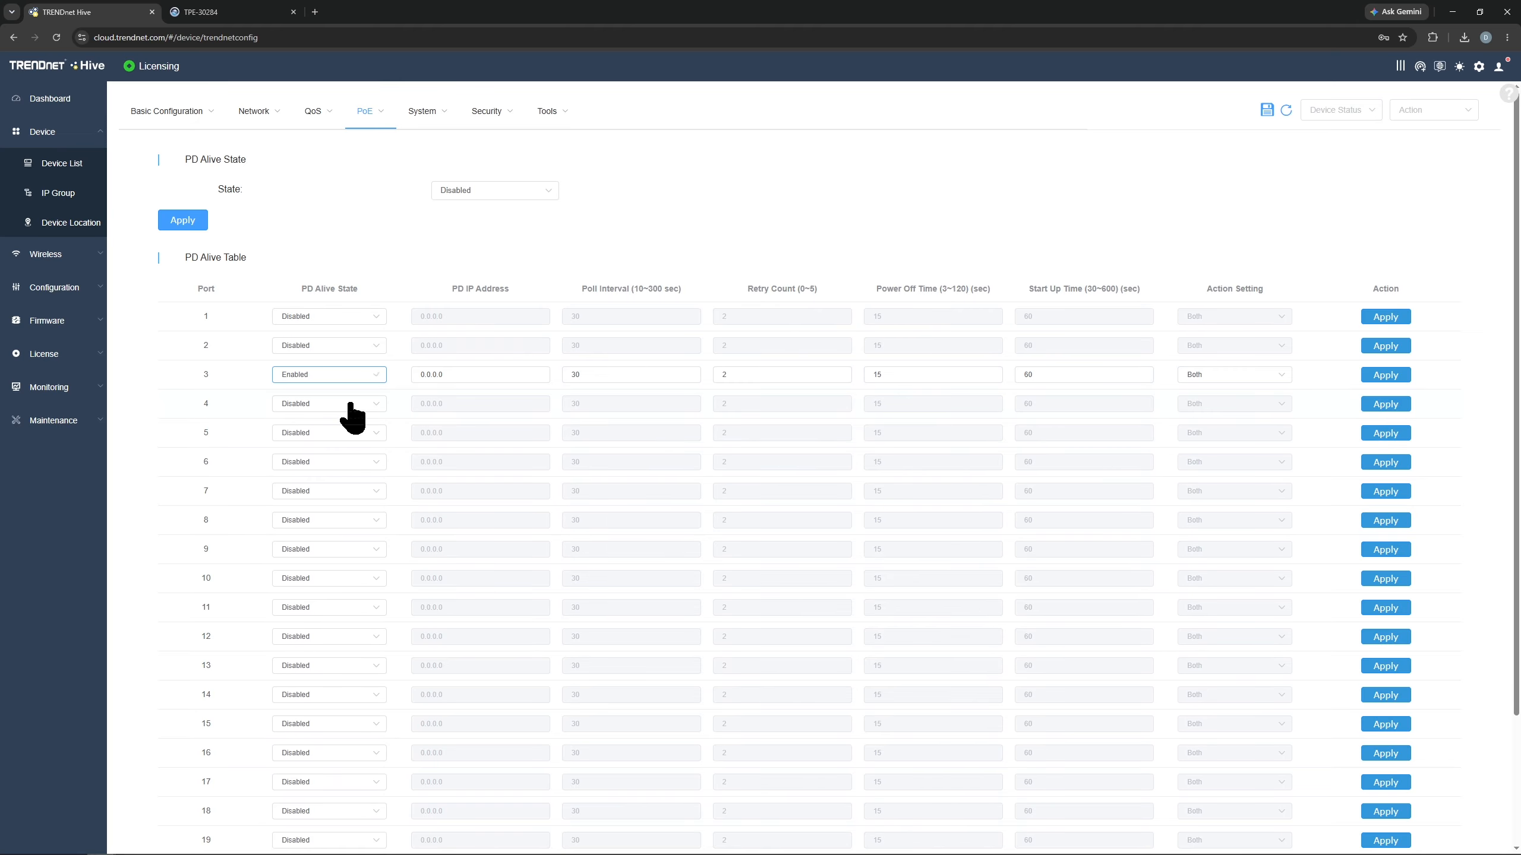
{"action": "double_click", "coordinate": [459, 372]}
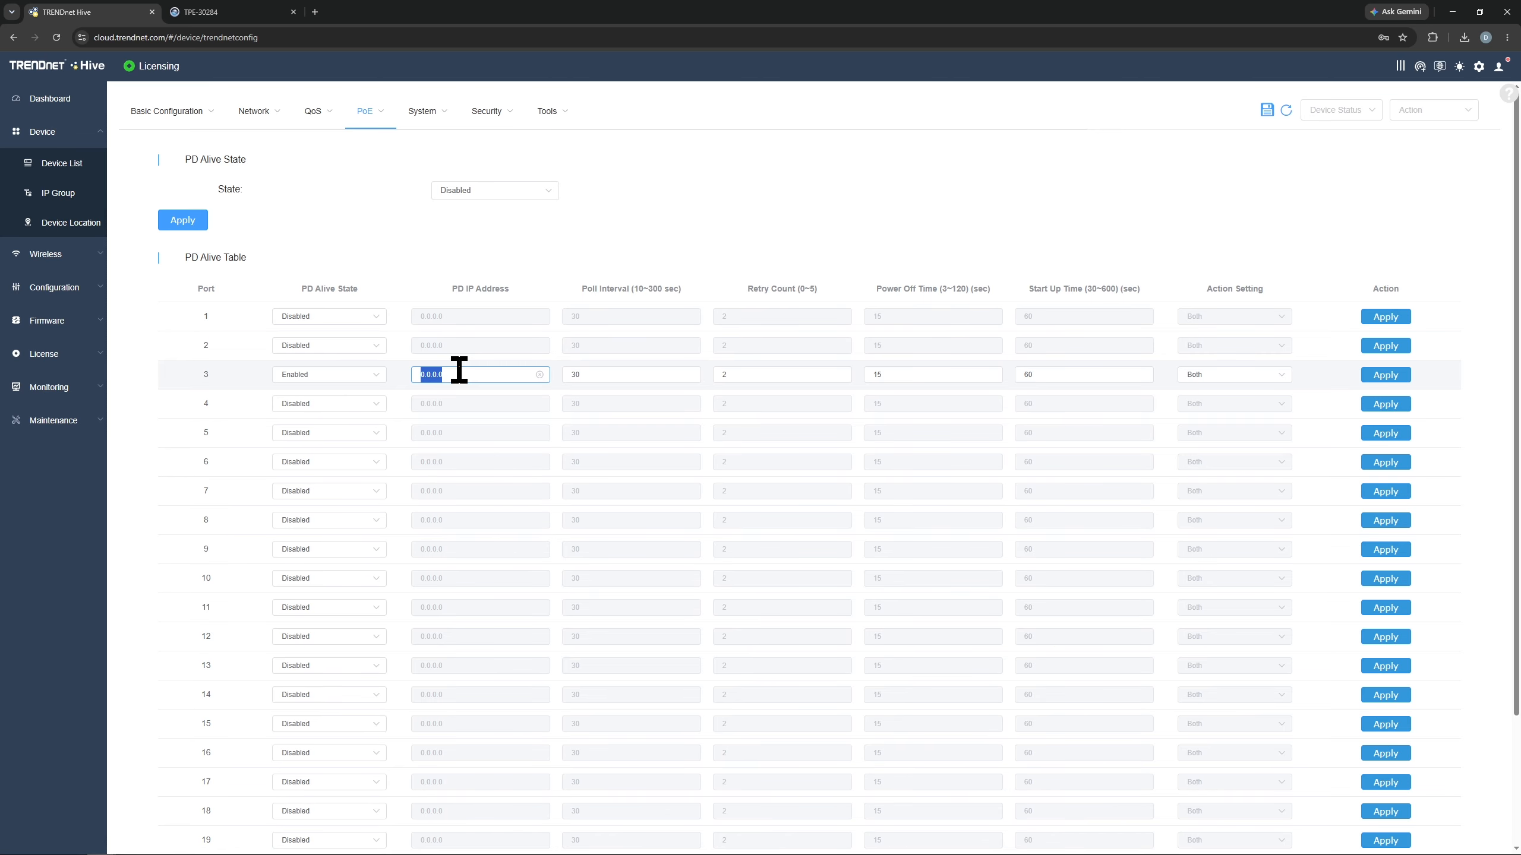
{"action": "key", "text": "ctrl+v"}
{"action": "double_click", "coordinate": [1063, 374]}
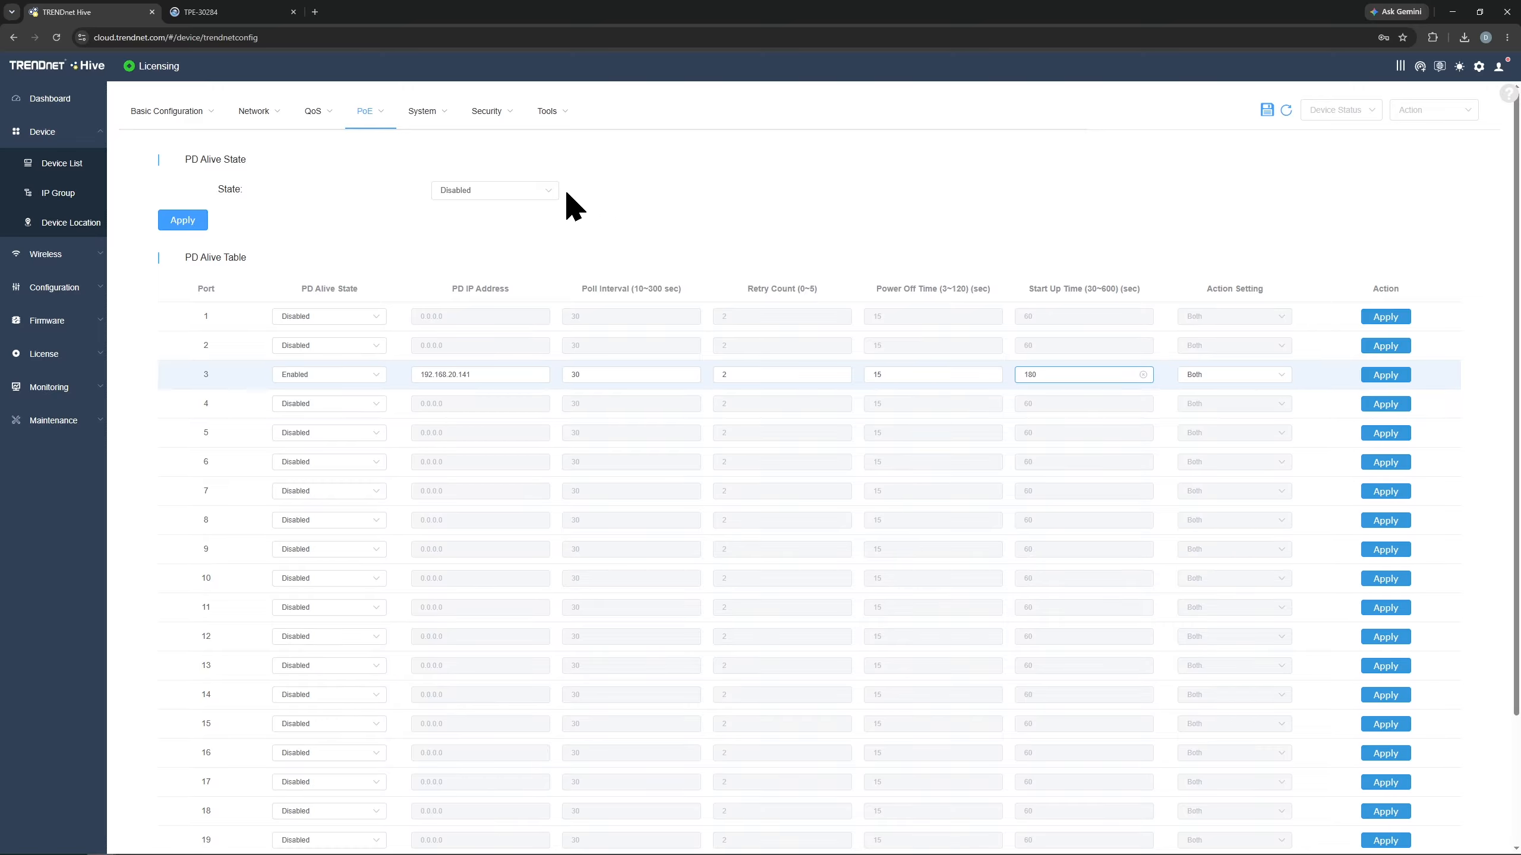
{"action": "left_click", "coordinate": [532, 189]}
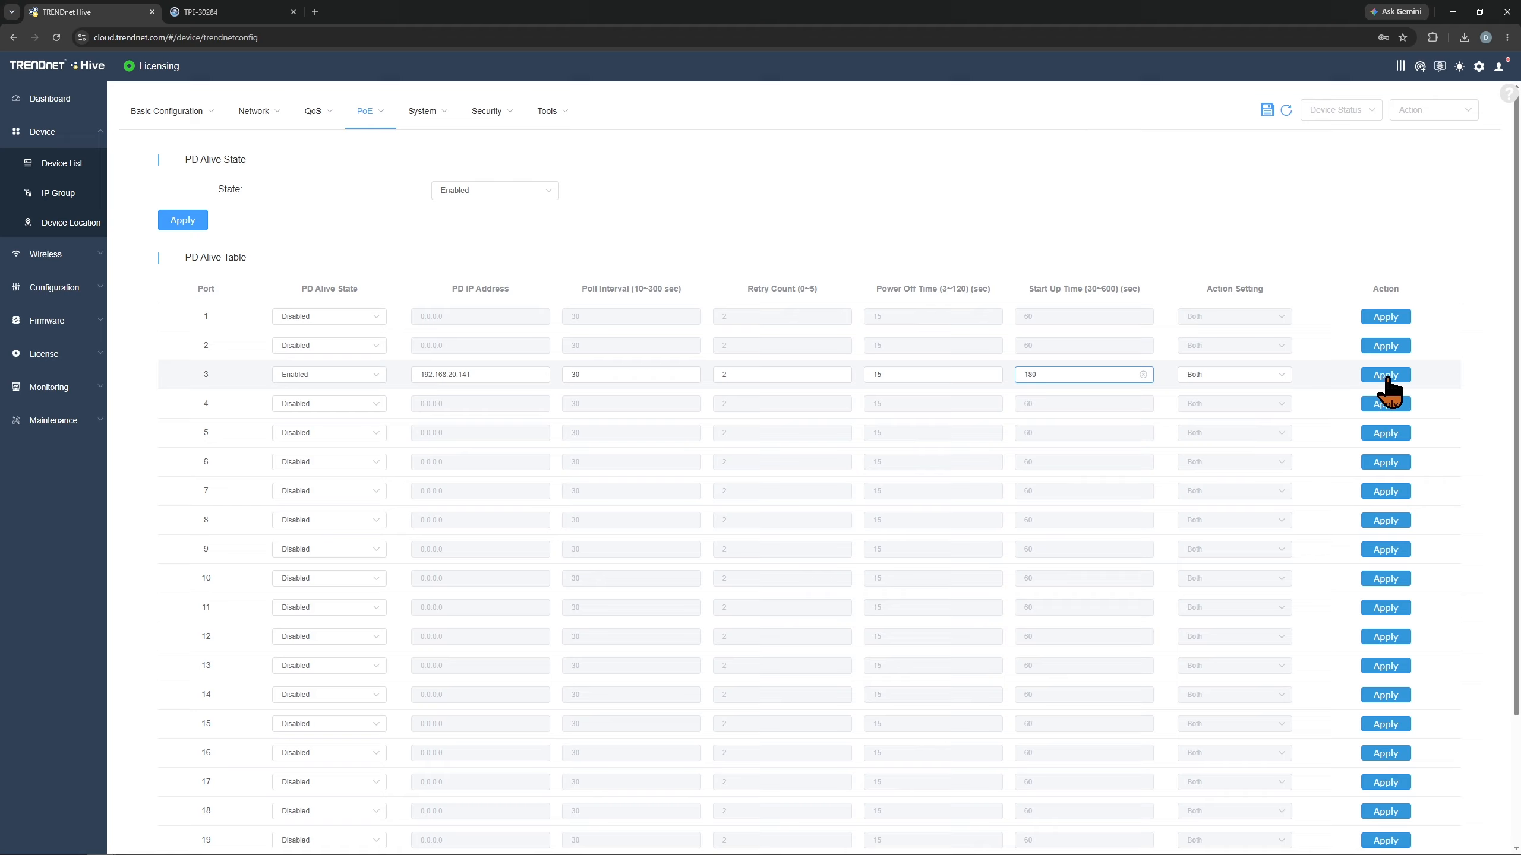
{"action": "left_click", "coordinate": [1388, 381]}
- Open the switch's Statistics Information to view the traffic counters per port
{"action": "left_click", "coordinate": [408, 146]}
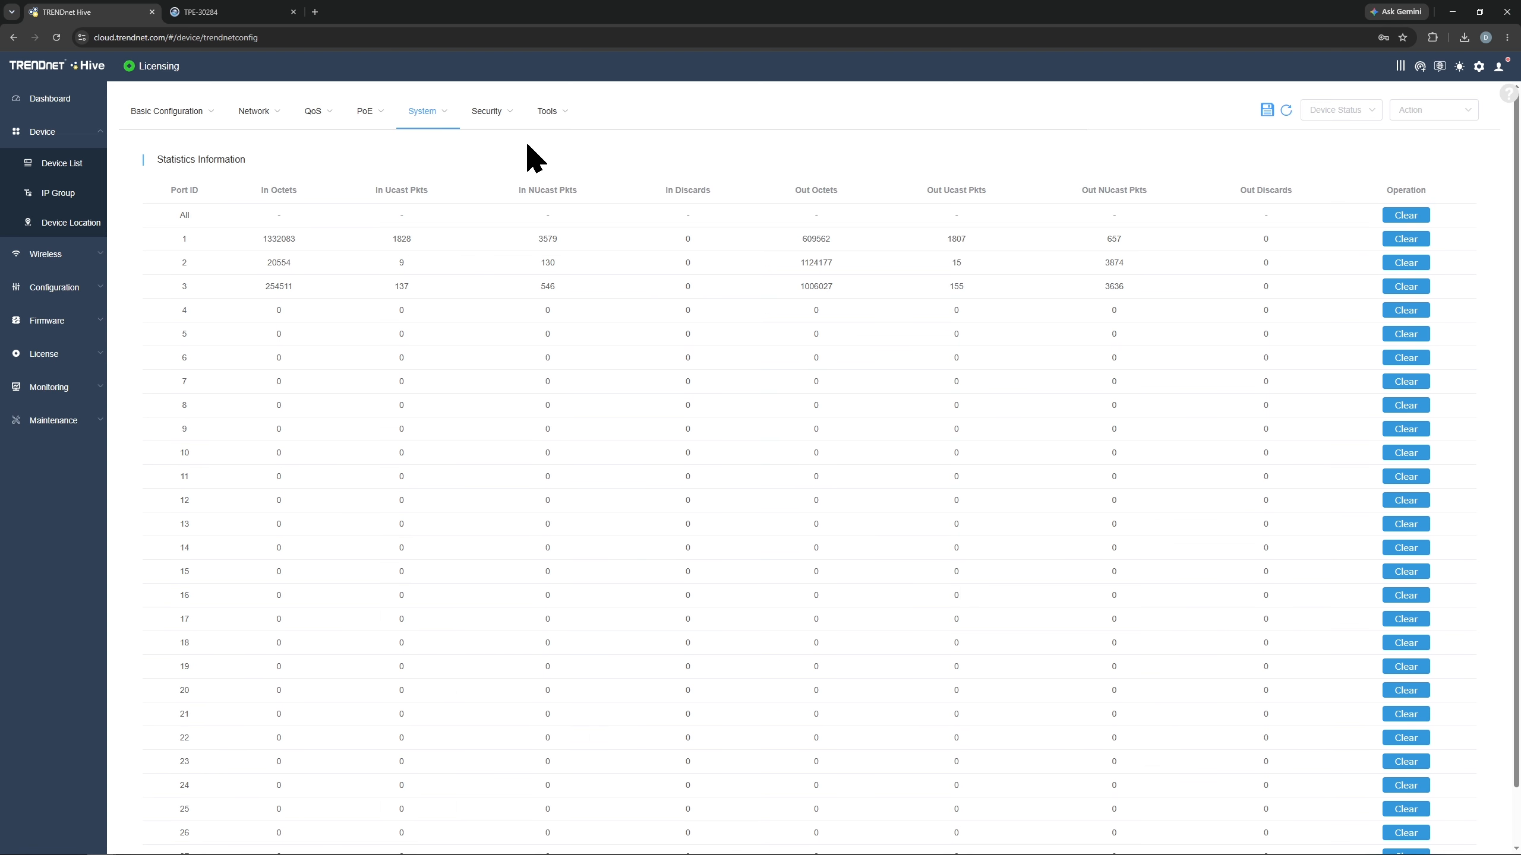
- Run the cable diagnostics test on port 3 of the switch
{"action": "mouse_move", "coordinate": [433, 124]}
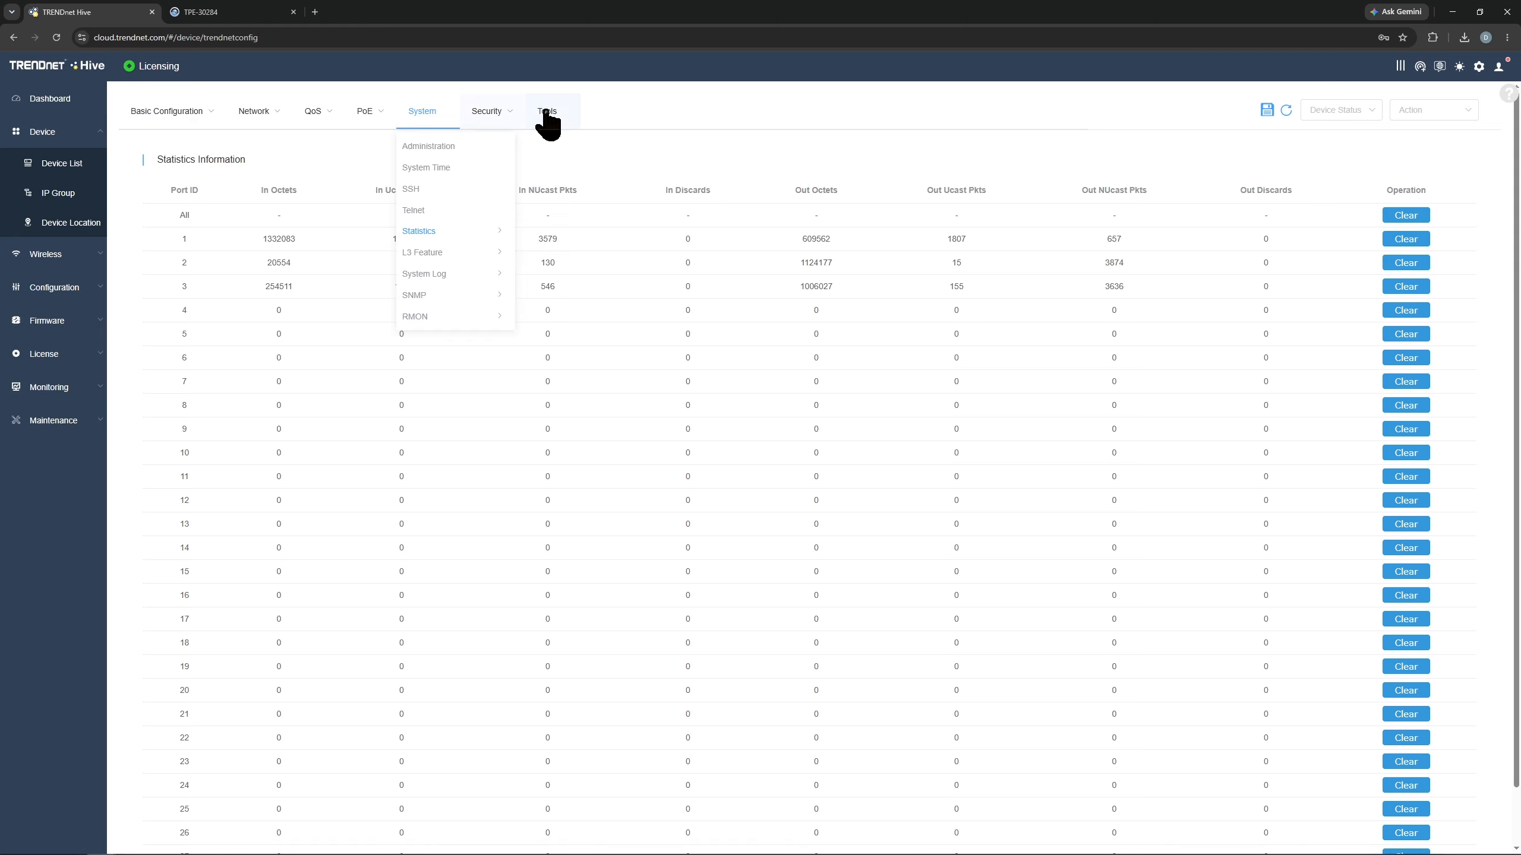
{"action": "mouse_move", "coordinate": [557, 120]}
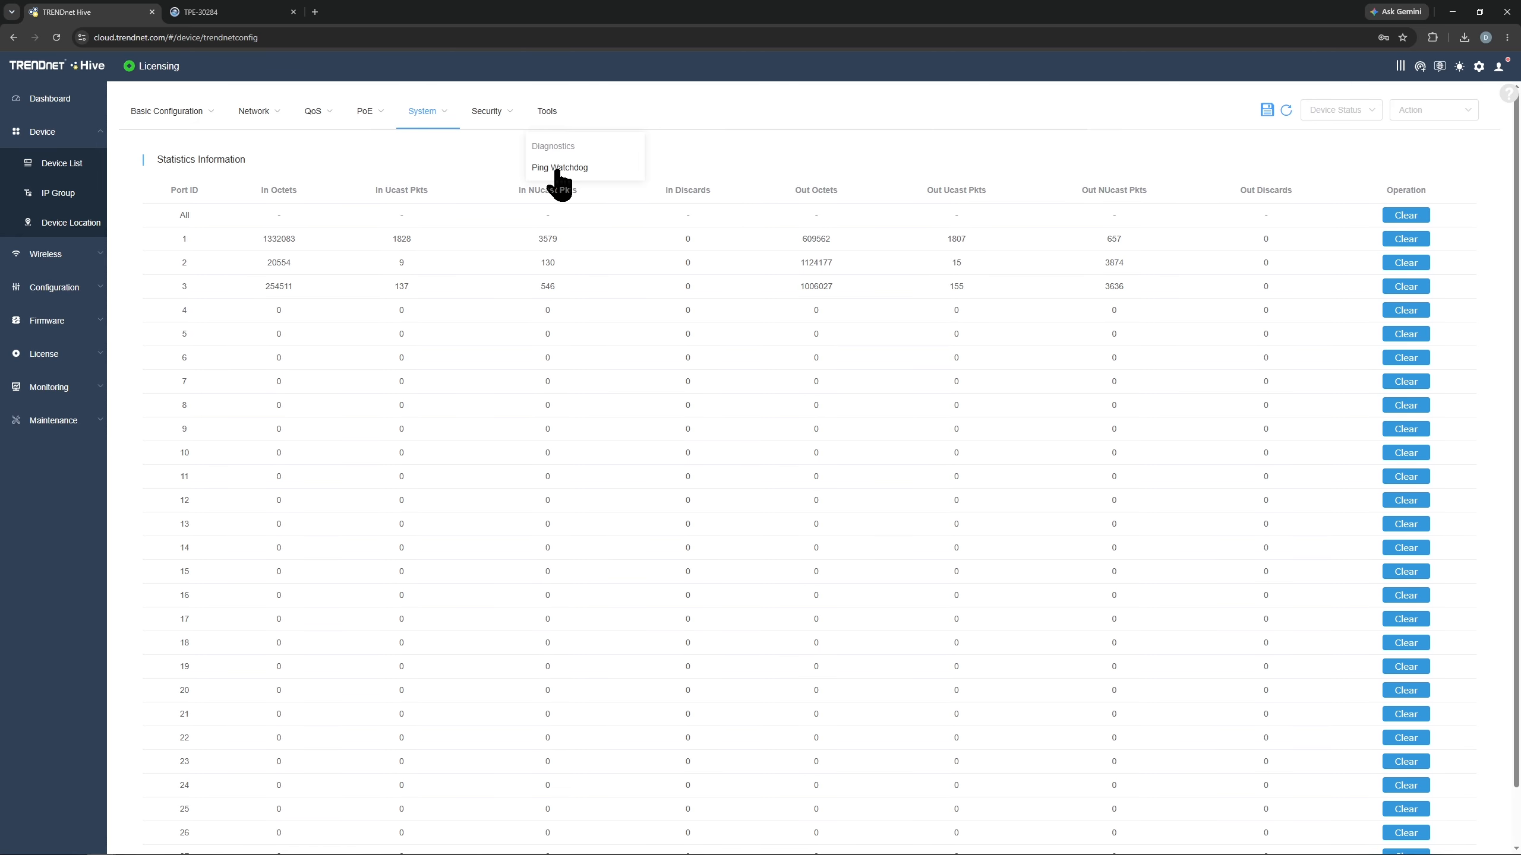
{"action": "left_click", "coordinate": [554, 145]}
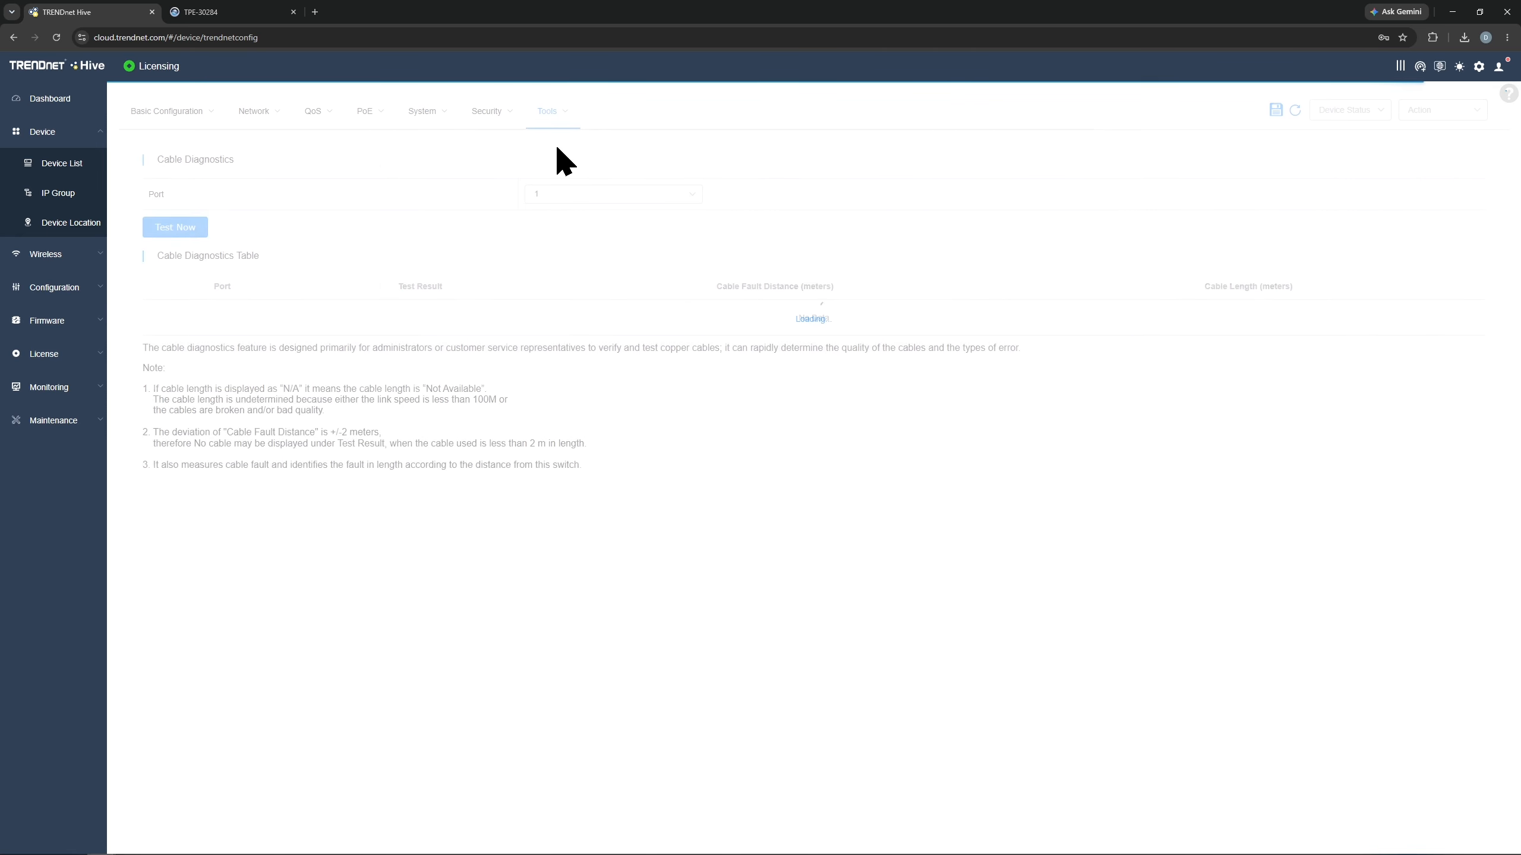
{"action": "left_click", "coordinate": [564, 197]}
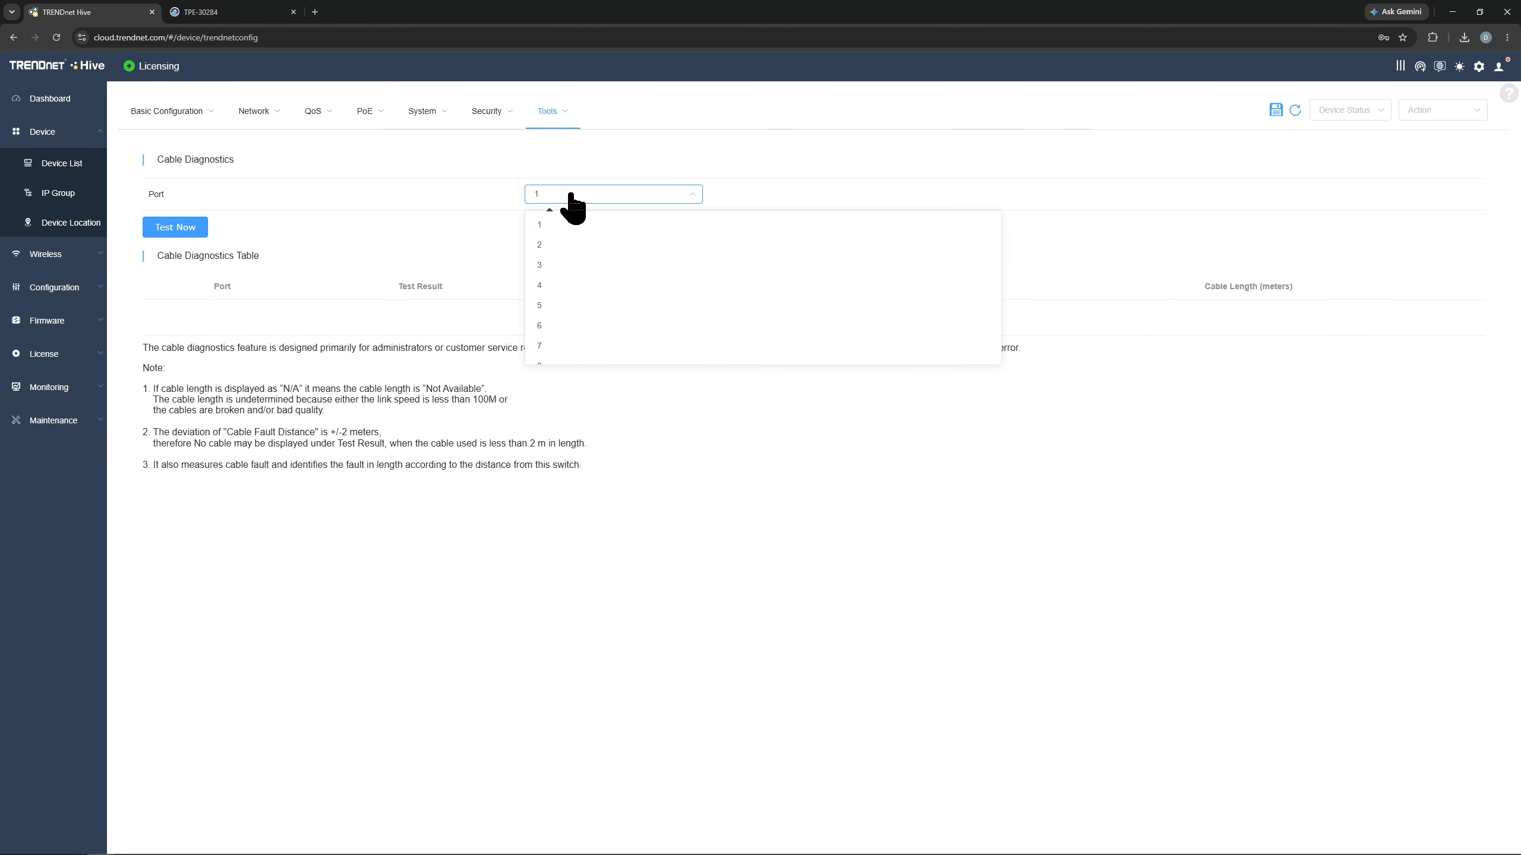
{"action": "left_click", "coordinate": [563, 269]}
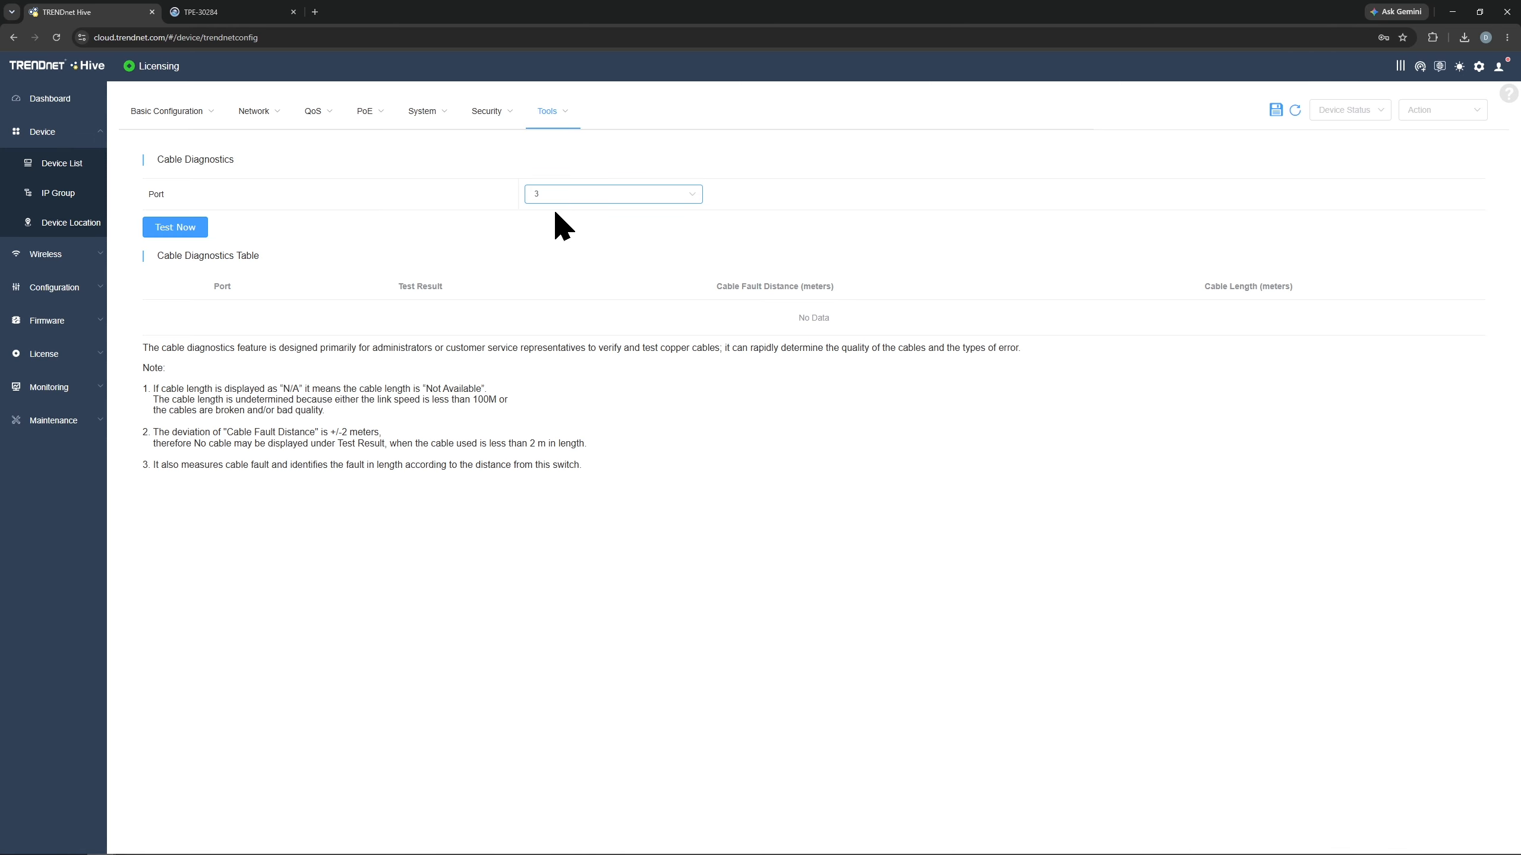
{"action": "left_click", "coordinate": [185, 229]}
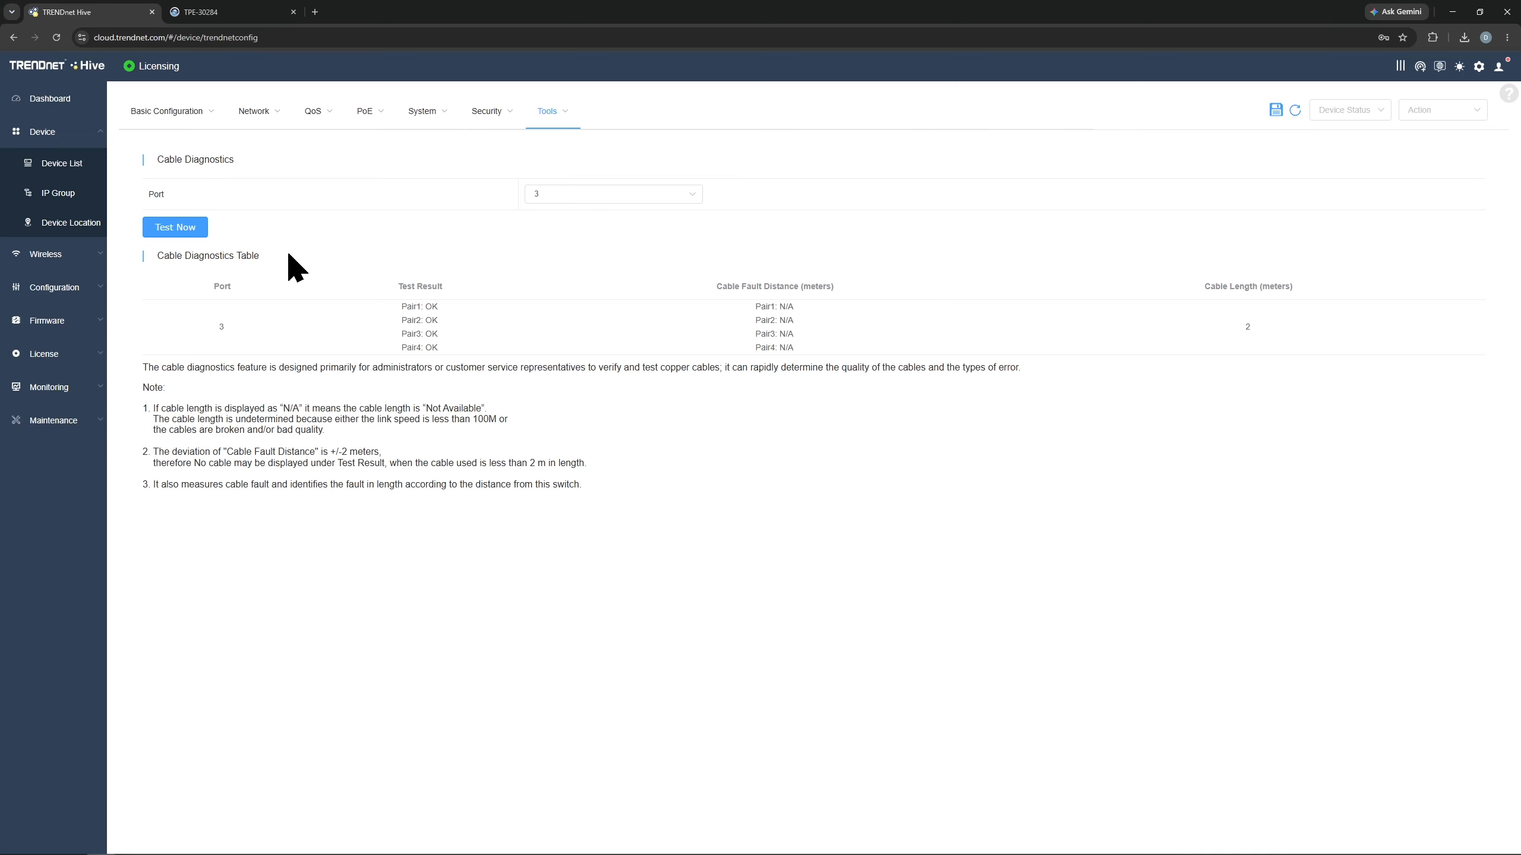
- Return to the switch's basic port overview and save the current settings to flash
{"action": "left_click", "coordinate": [166, 111]}
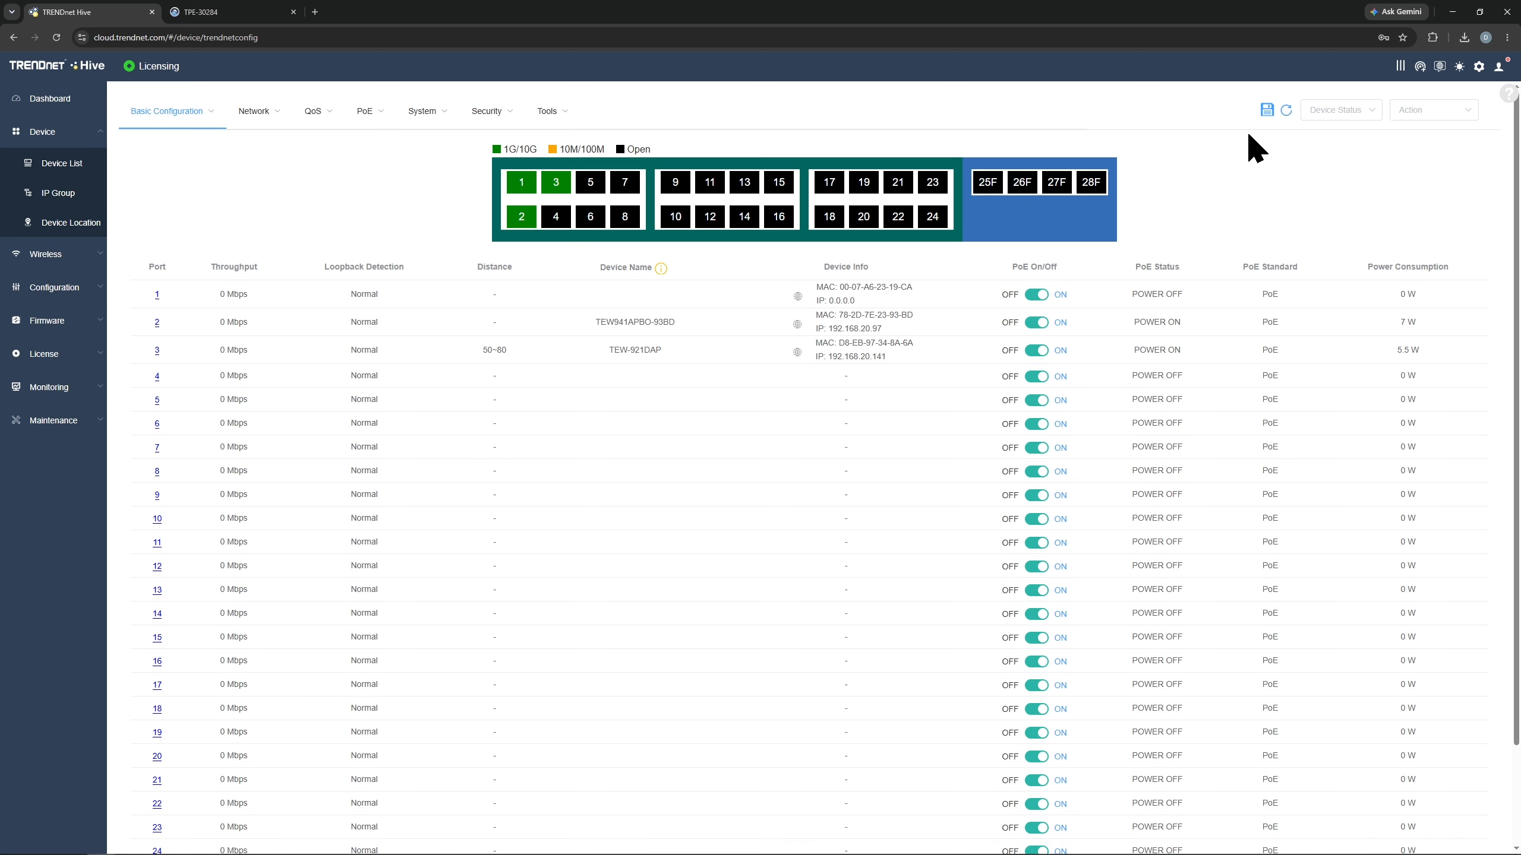
{"action": "left_click", "coordinate": [1267, 111]}
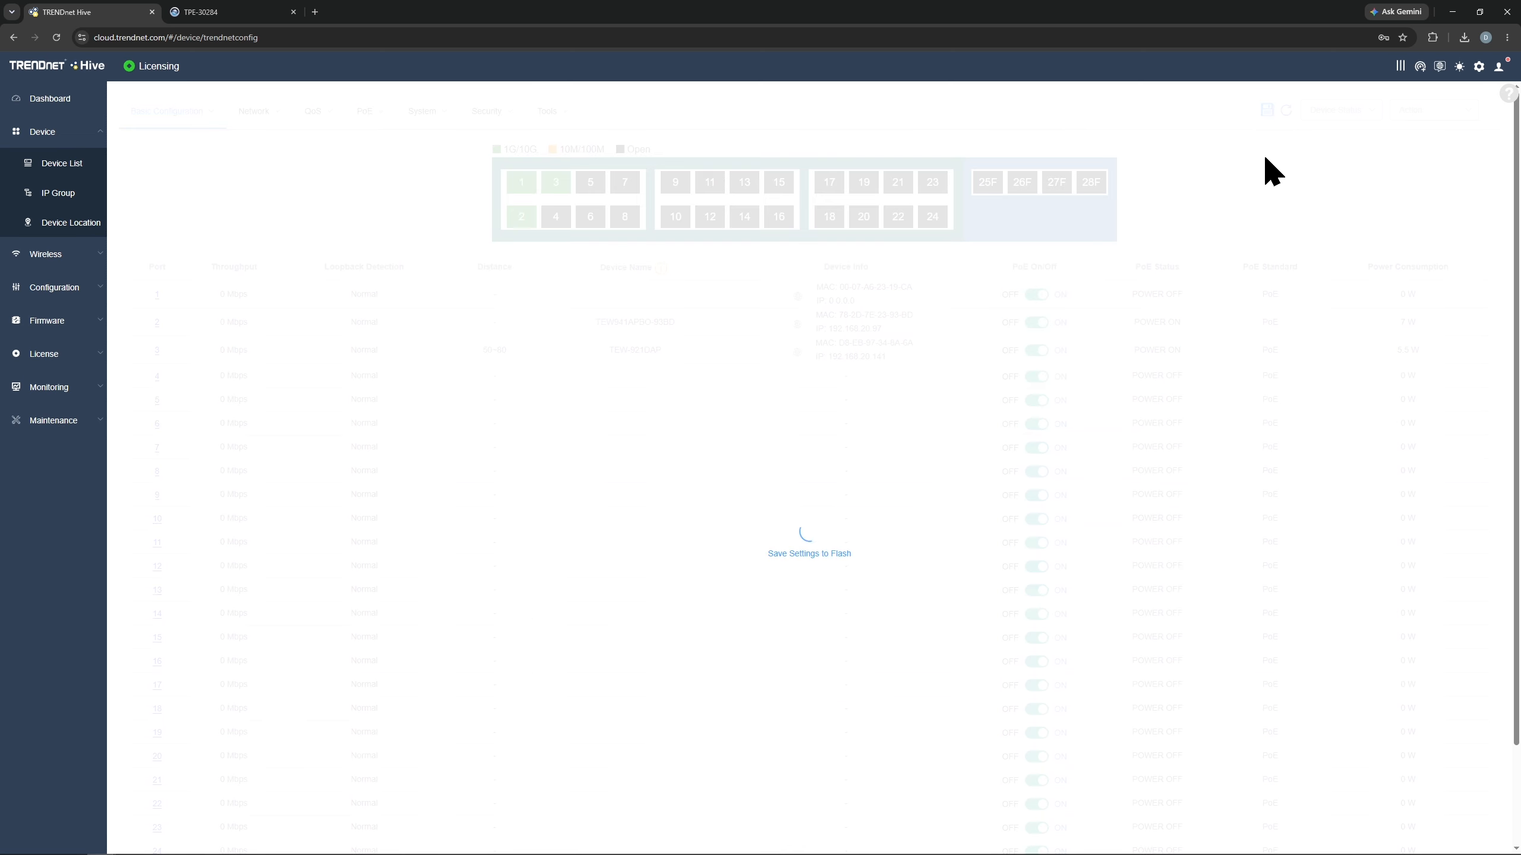